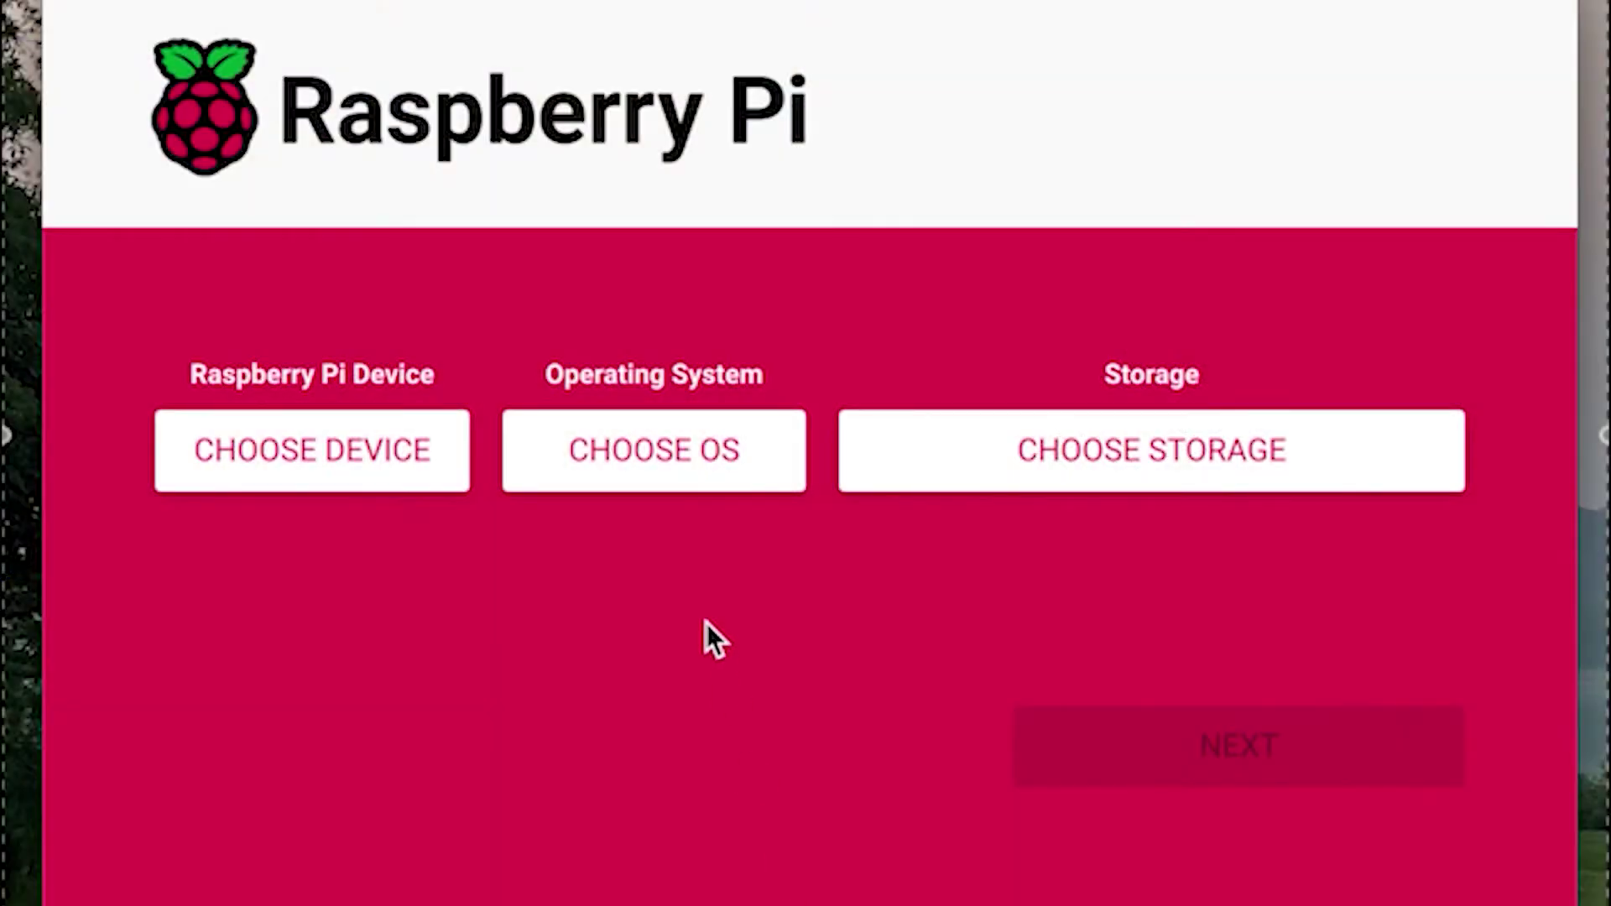
Step: Choose OctoPi (stable) under Other specific-purpose OS > 3D printing, then the 16 GB SD card as storage
click(683, 453)
scroll(680, 487, down, 10)
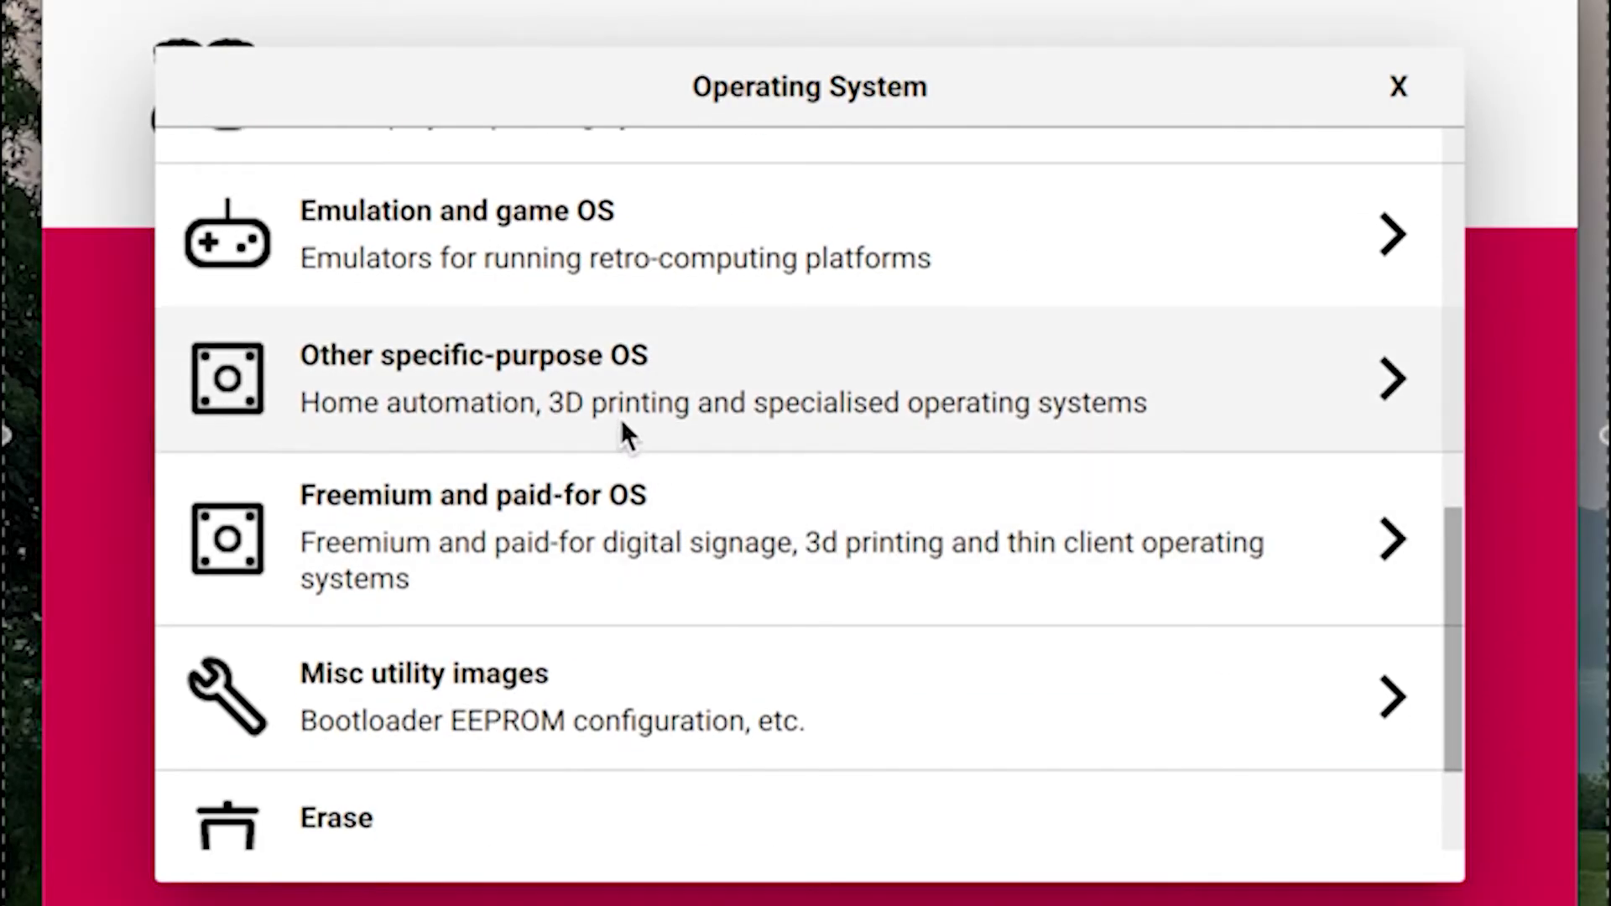
click(618, 399)
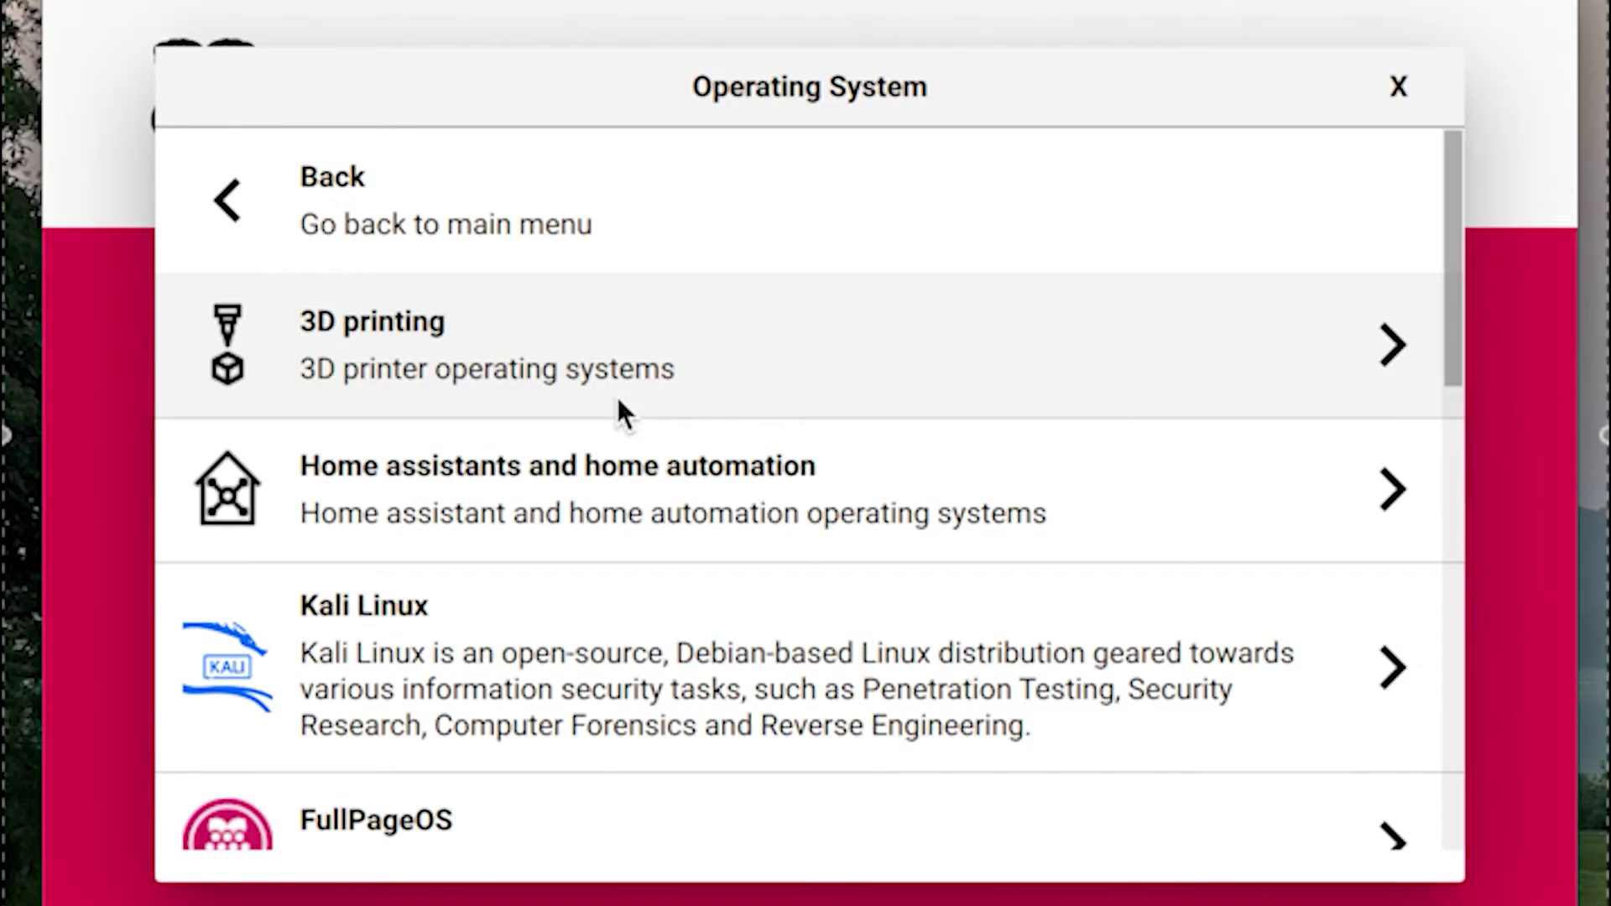
click(575, 353)
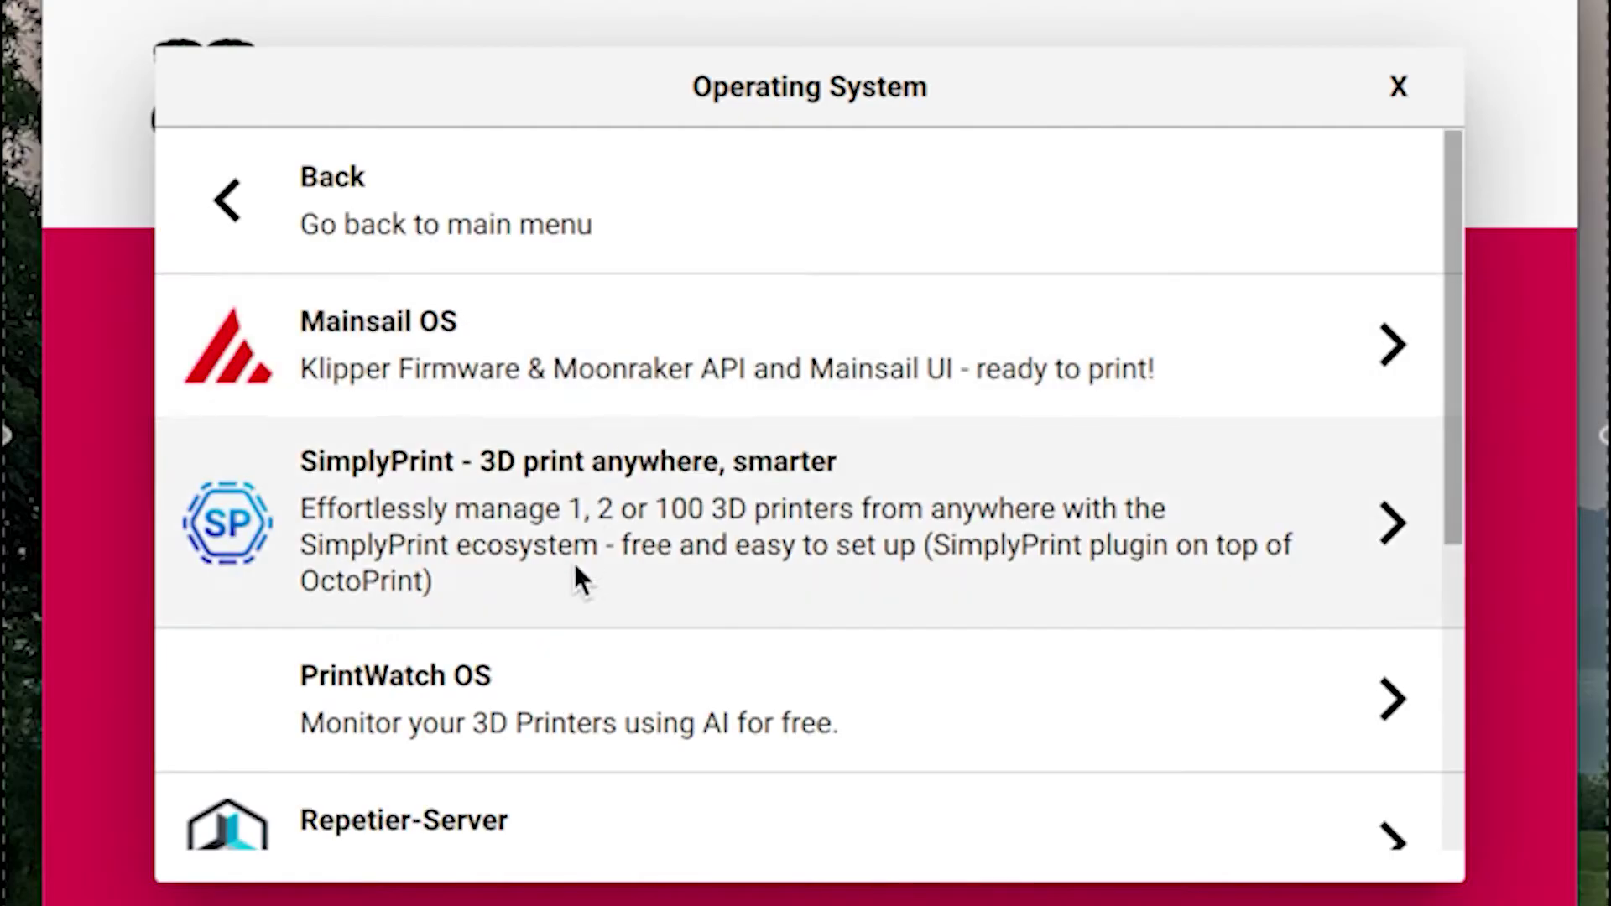
scroll(567, 646, down, 6)
click(532, 630)
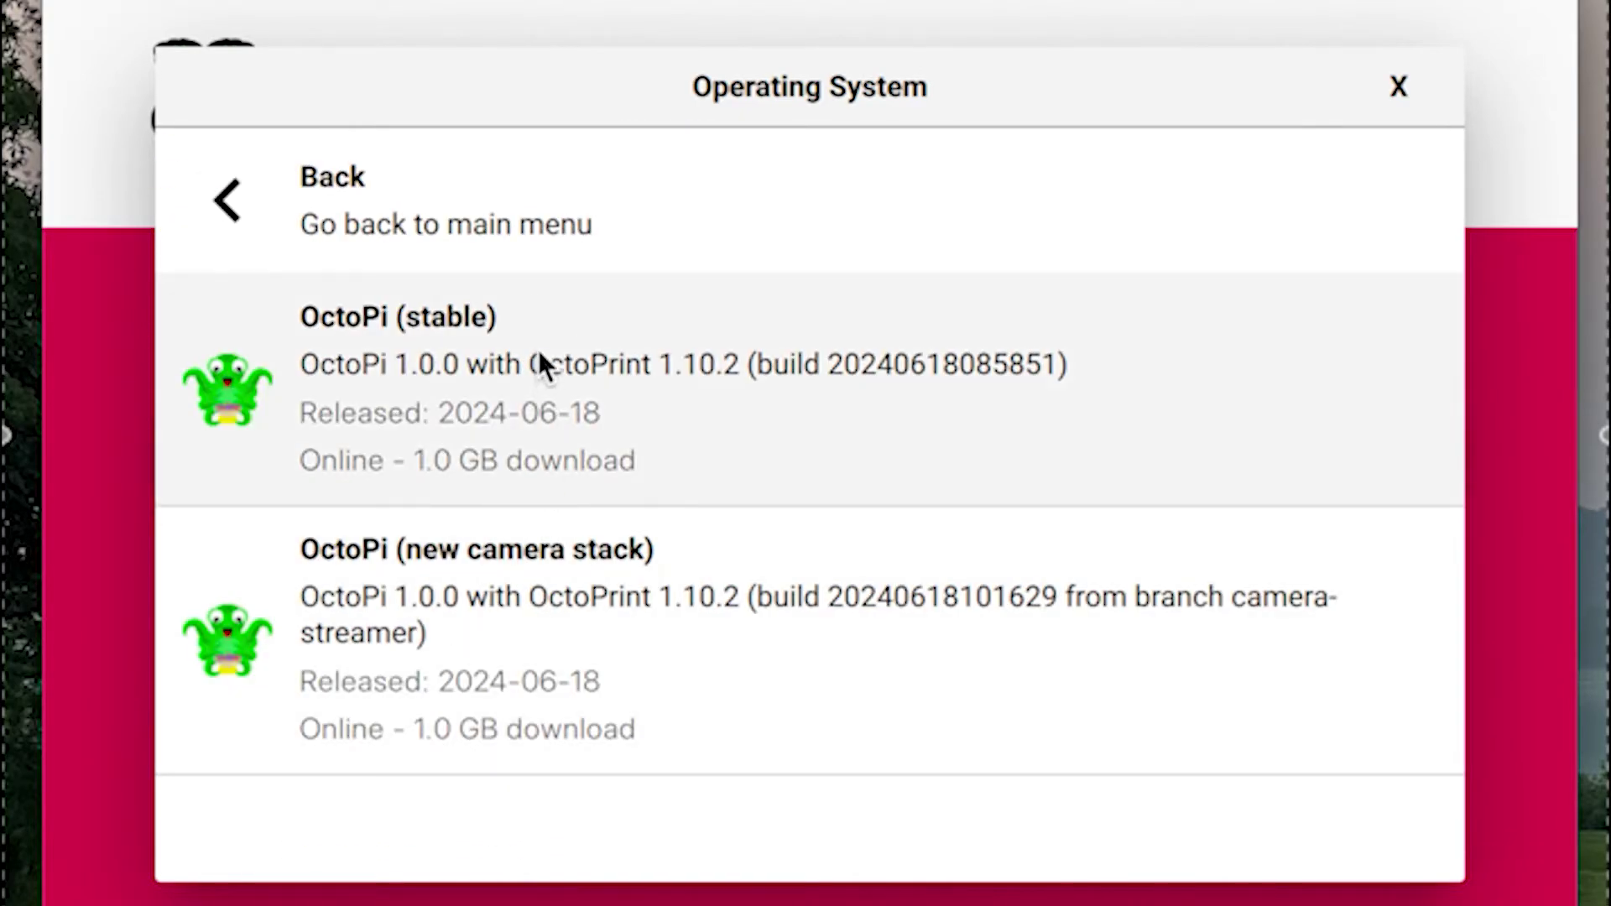
click(538, 360)
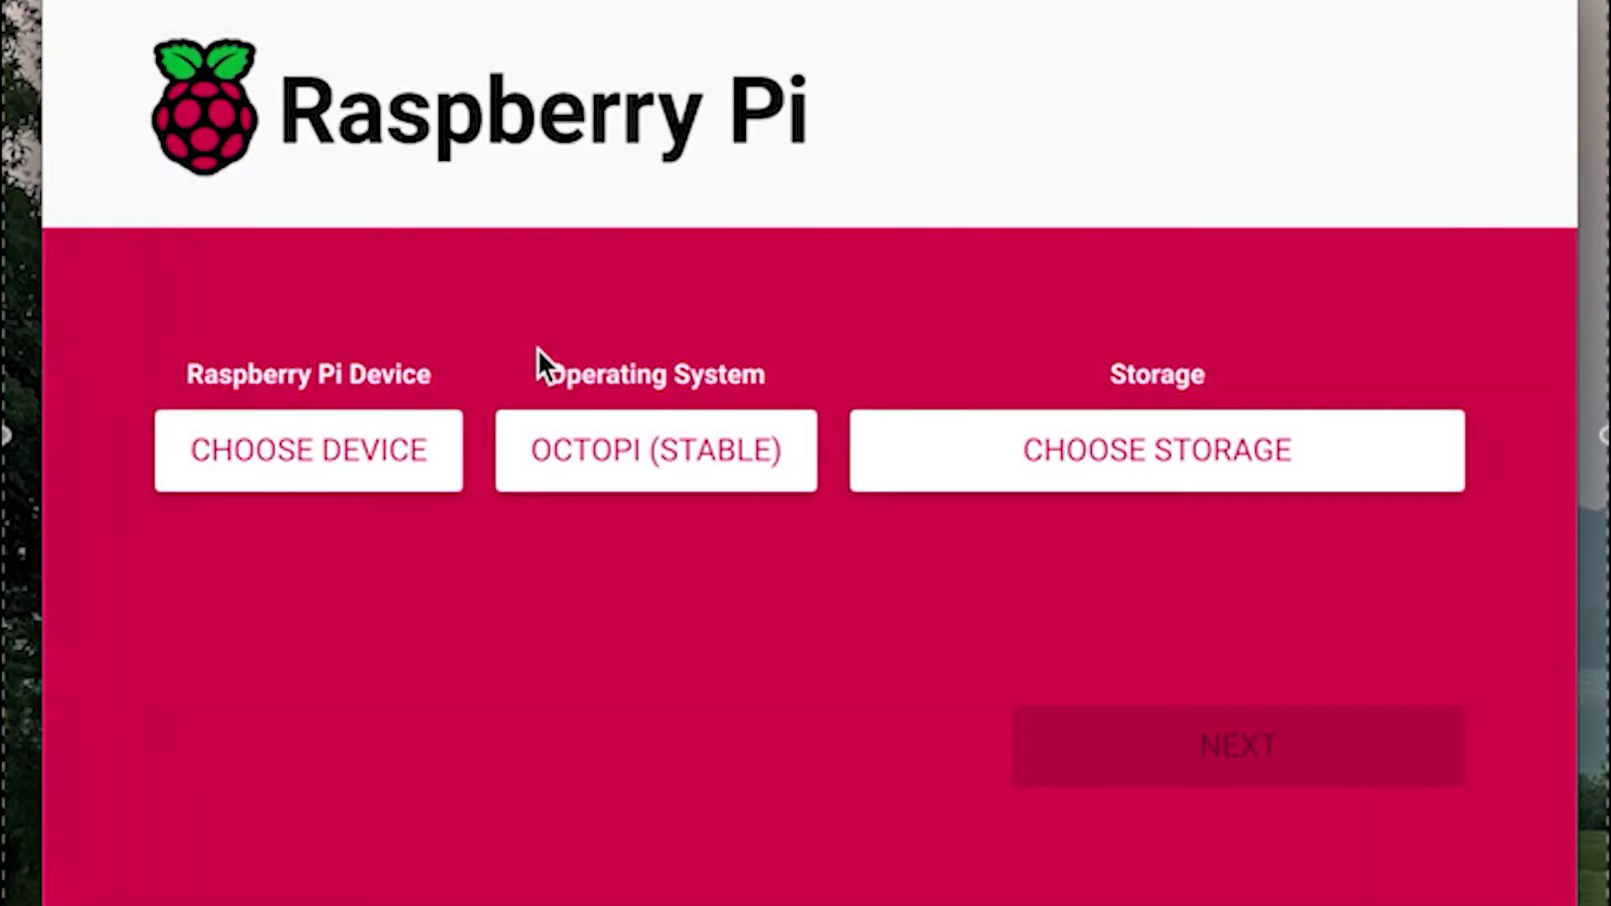
click(1017, 468)
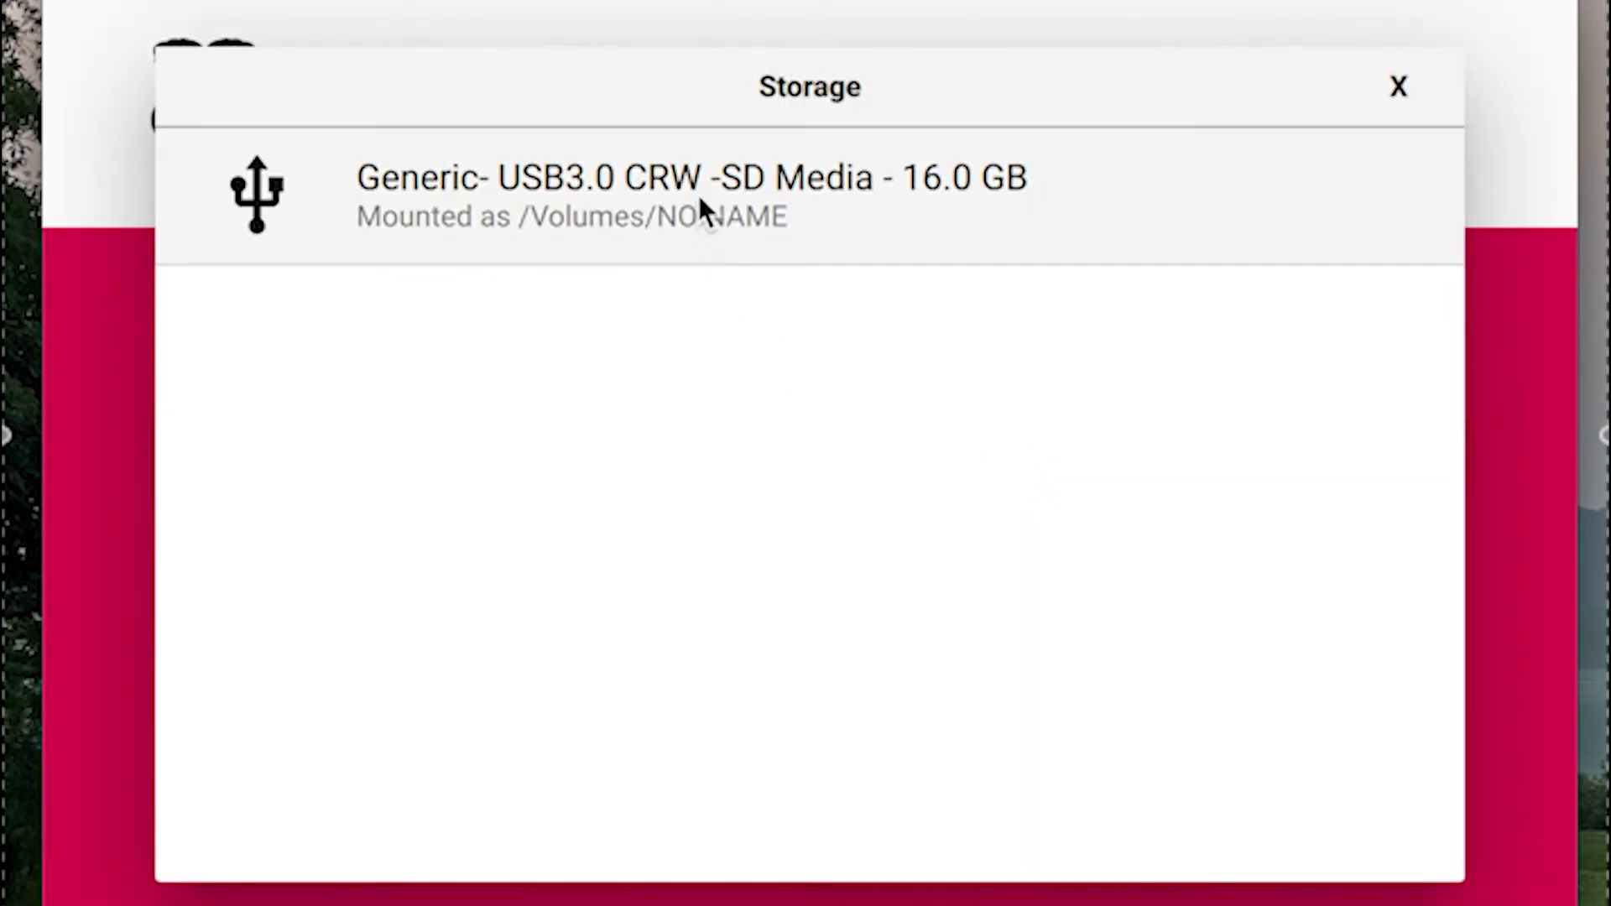
click(702, 201)
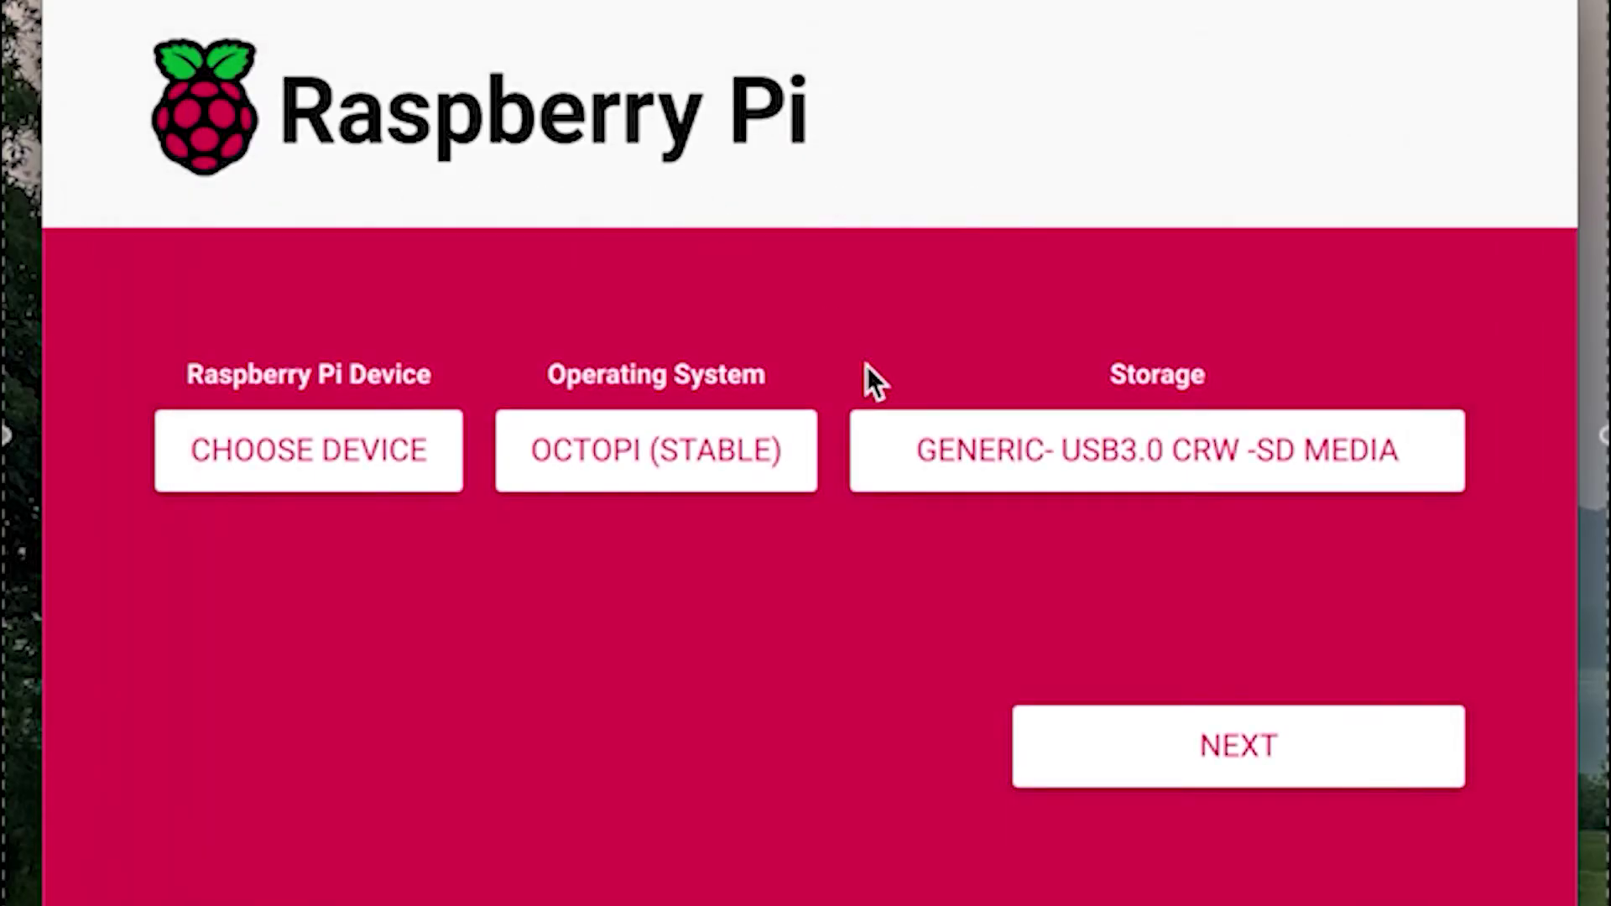
Step: Open OS customisation and set the username to pi with the account password
click(1154, 776)
click(457, 561)
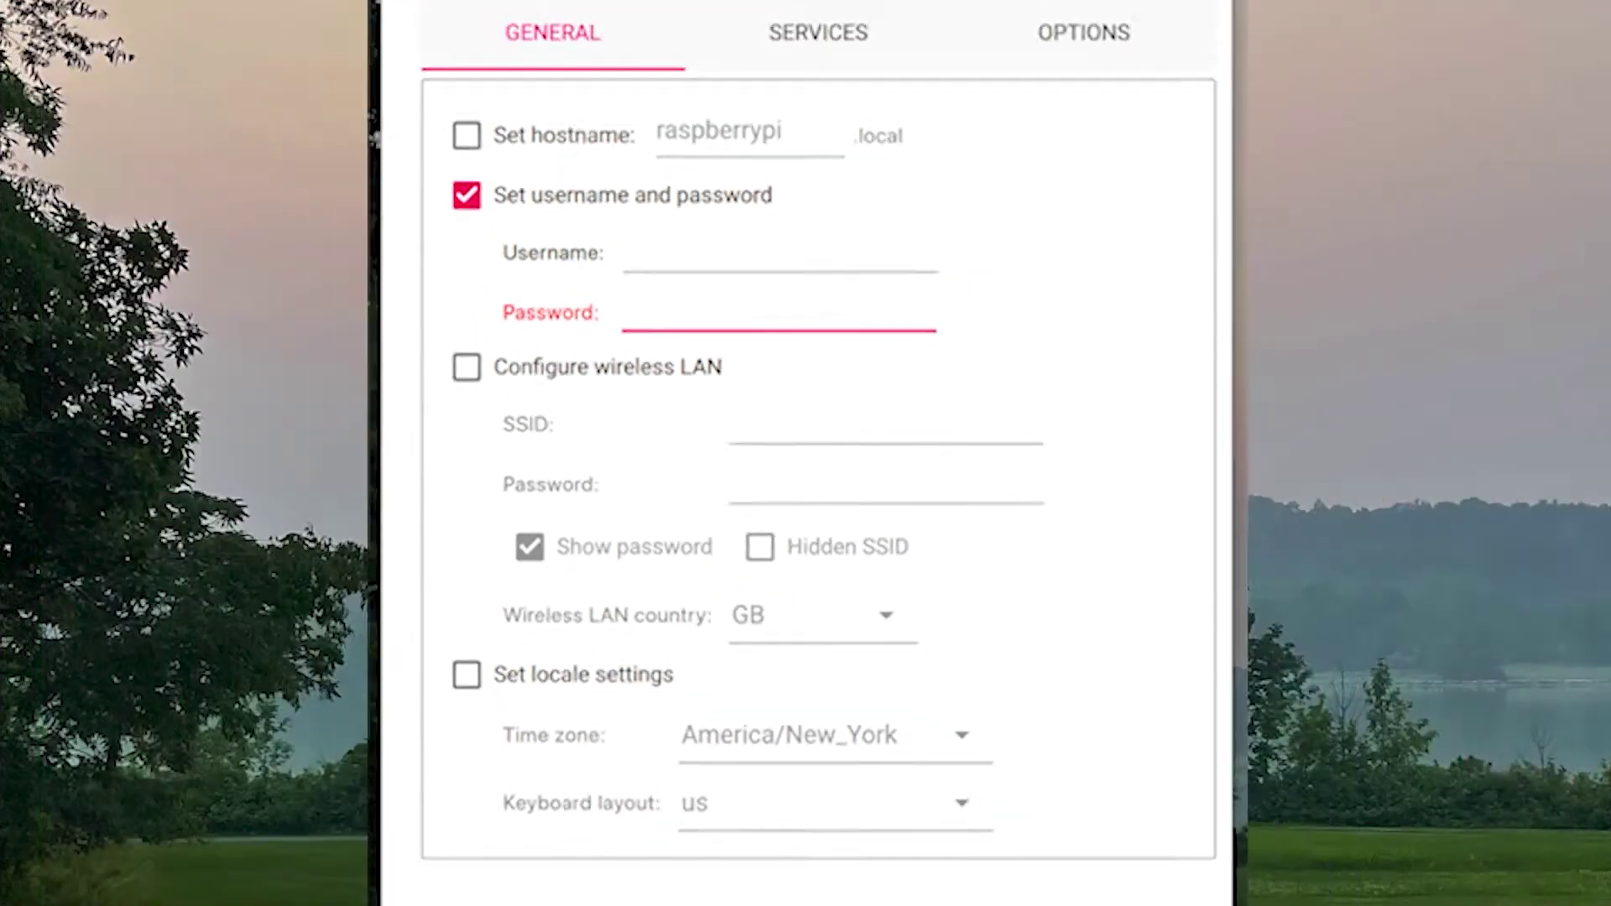
click(813, 57)
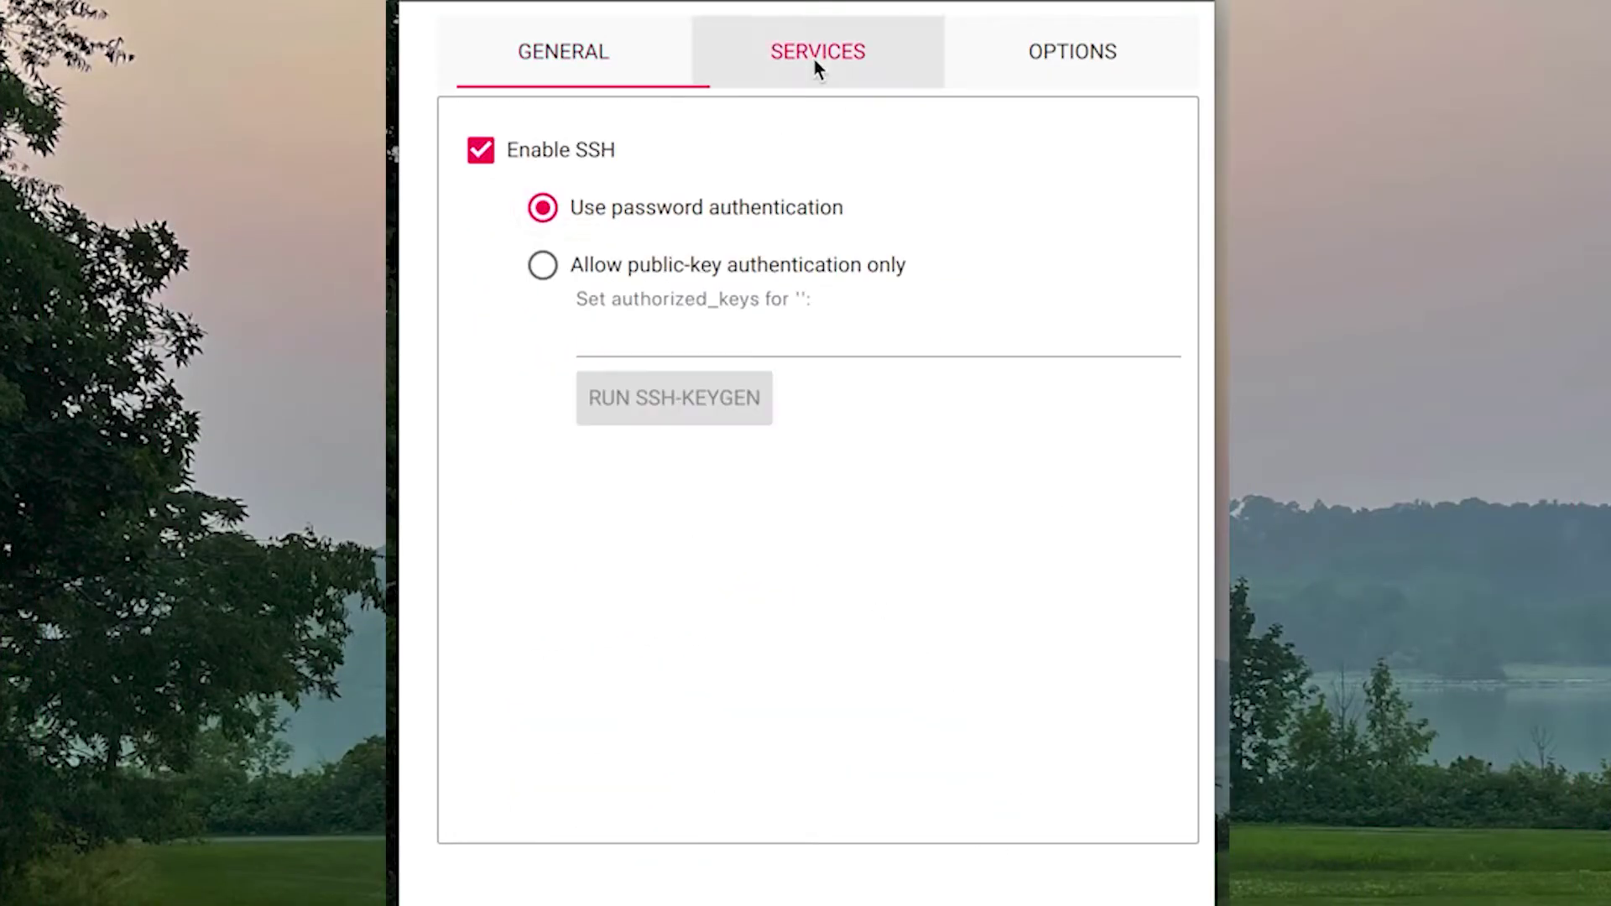
click(563, 52)
click(841, 272)
text(pi)
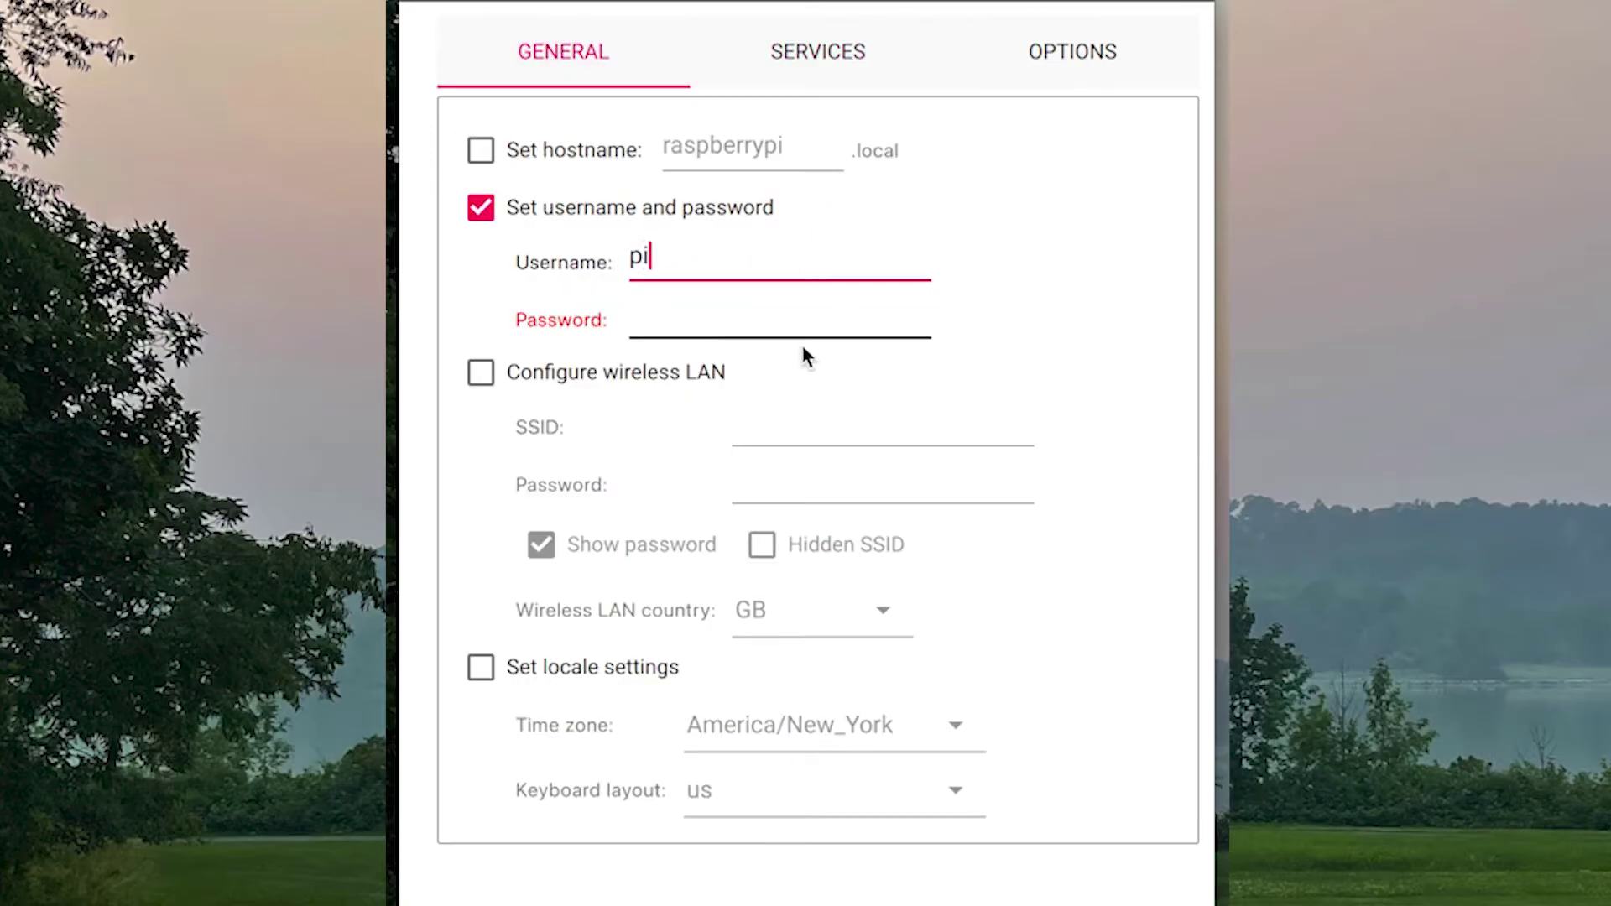
click(809, 331)
text(••••••••••••••••h)
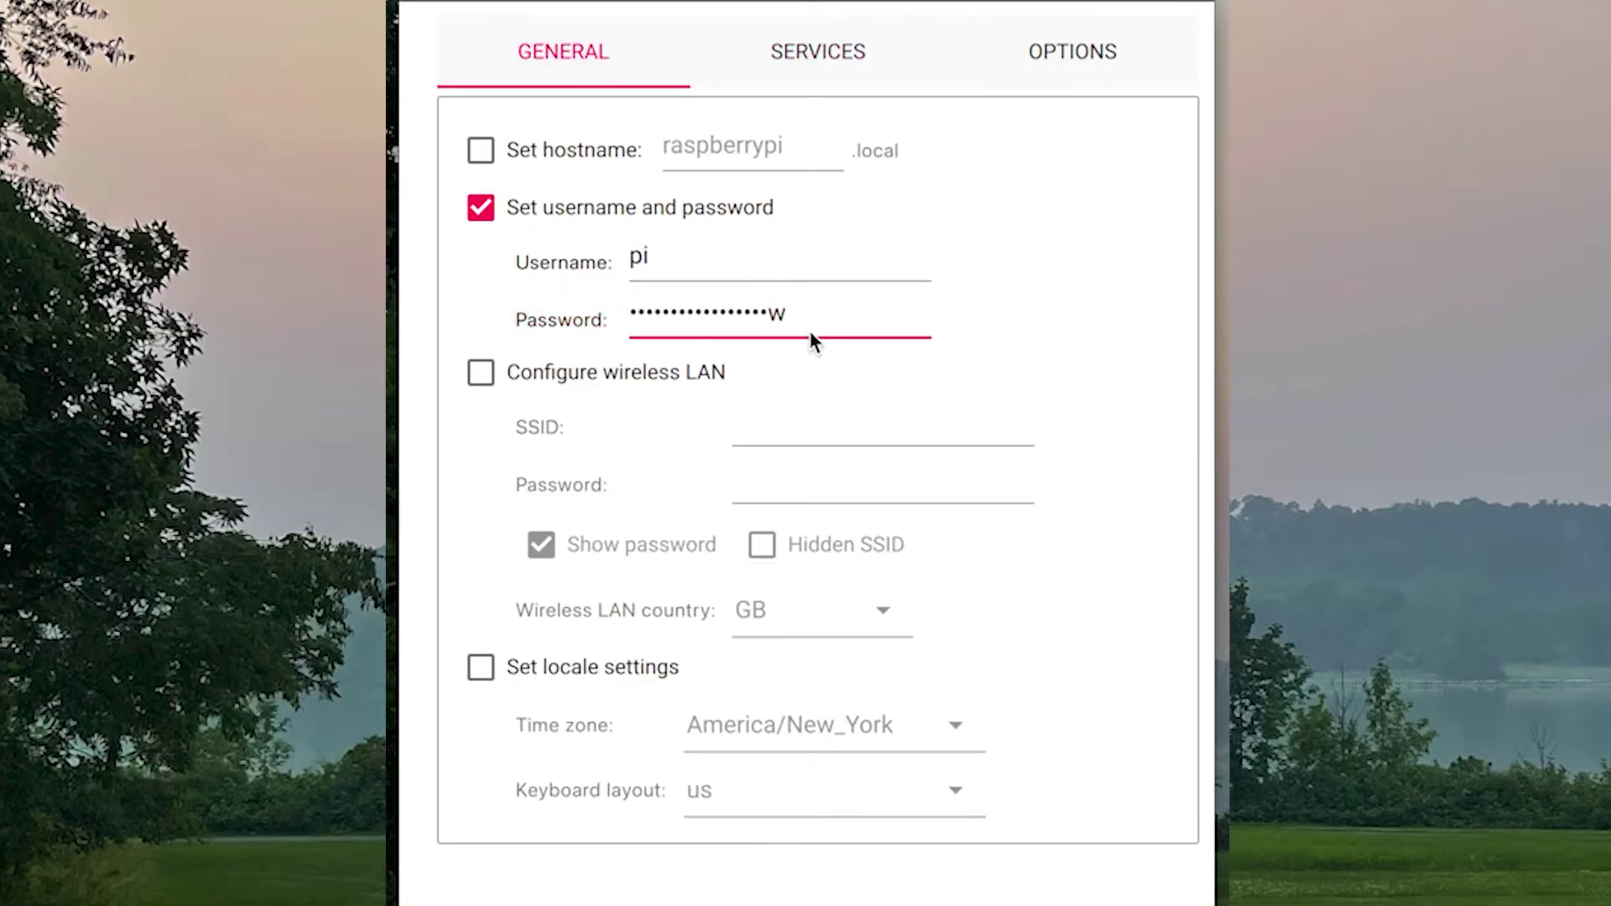
Step: Enable wireless LAN with the network SSID and set the wireless country to US
click(481, 374)
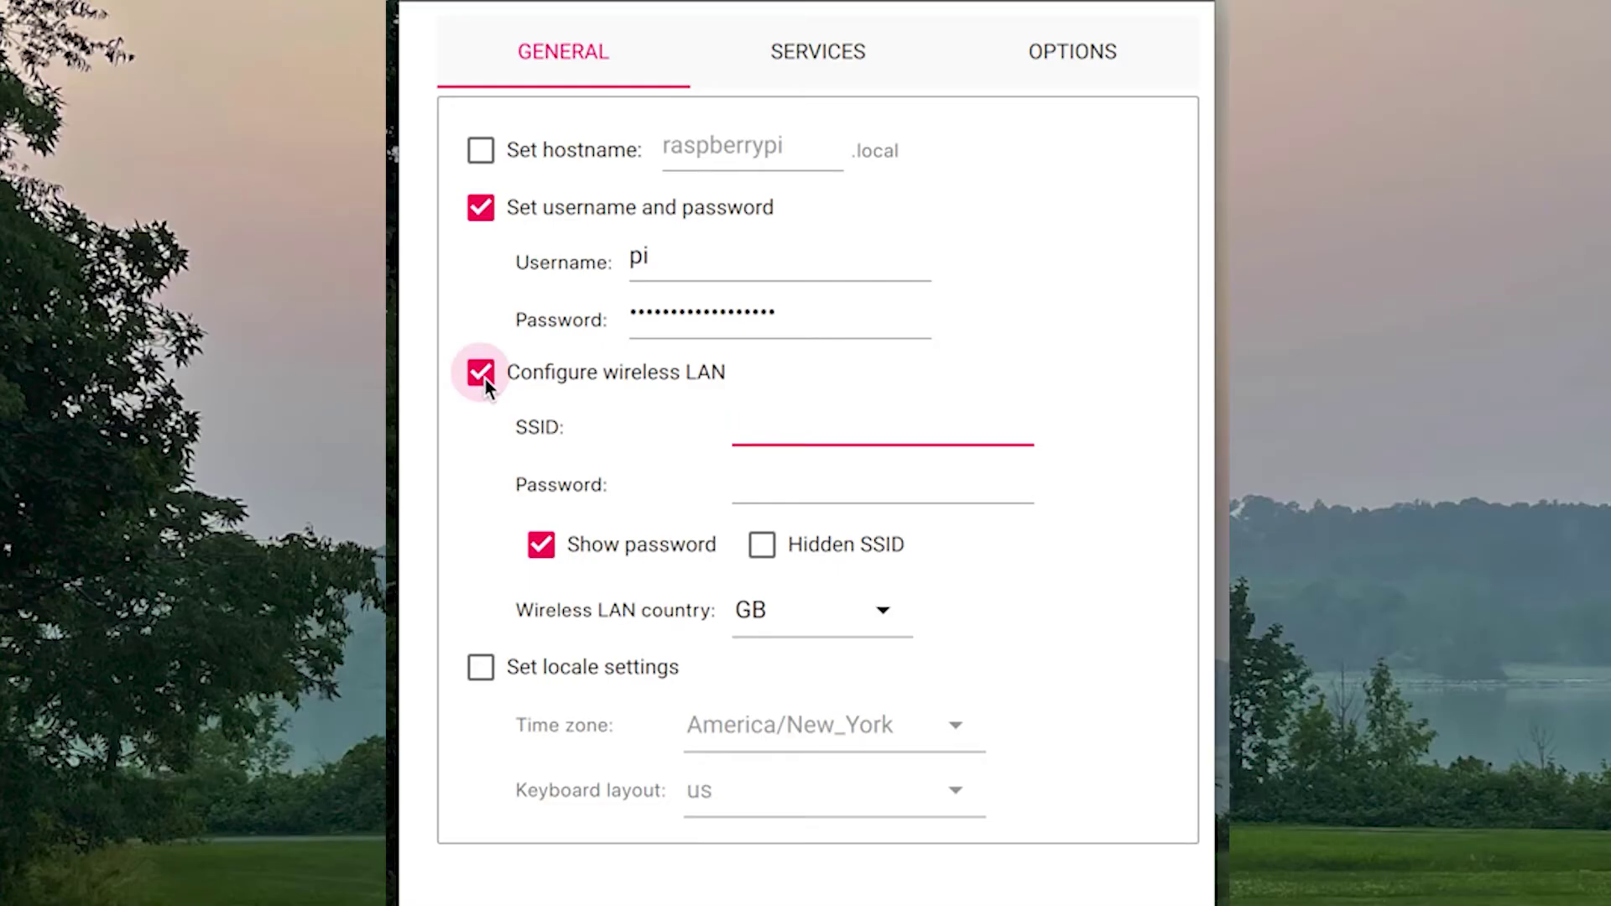
text(sdsfdsdfdf)
click(825, 628)
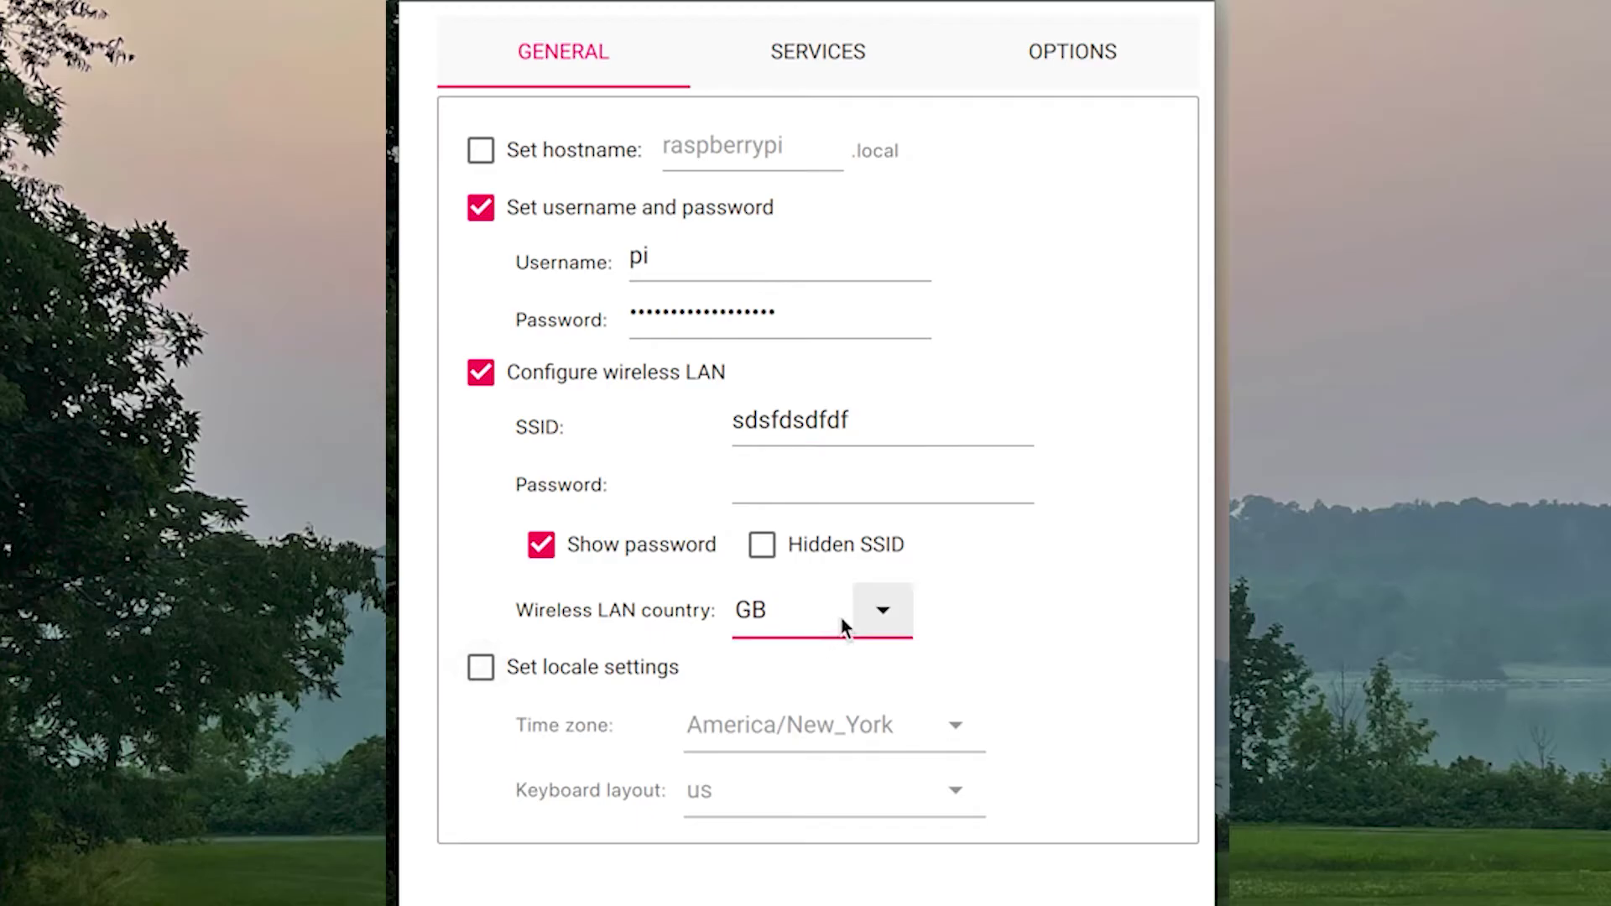
click(864, 611)
scroll(801, 651, down, 15)
scroll(801, 651, down, 20)
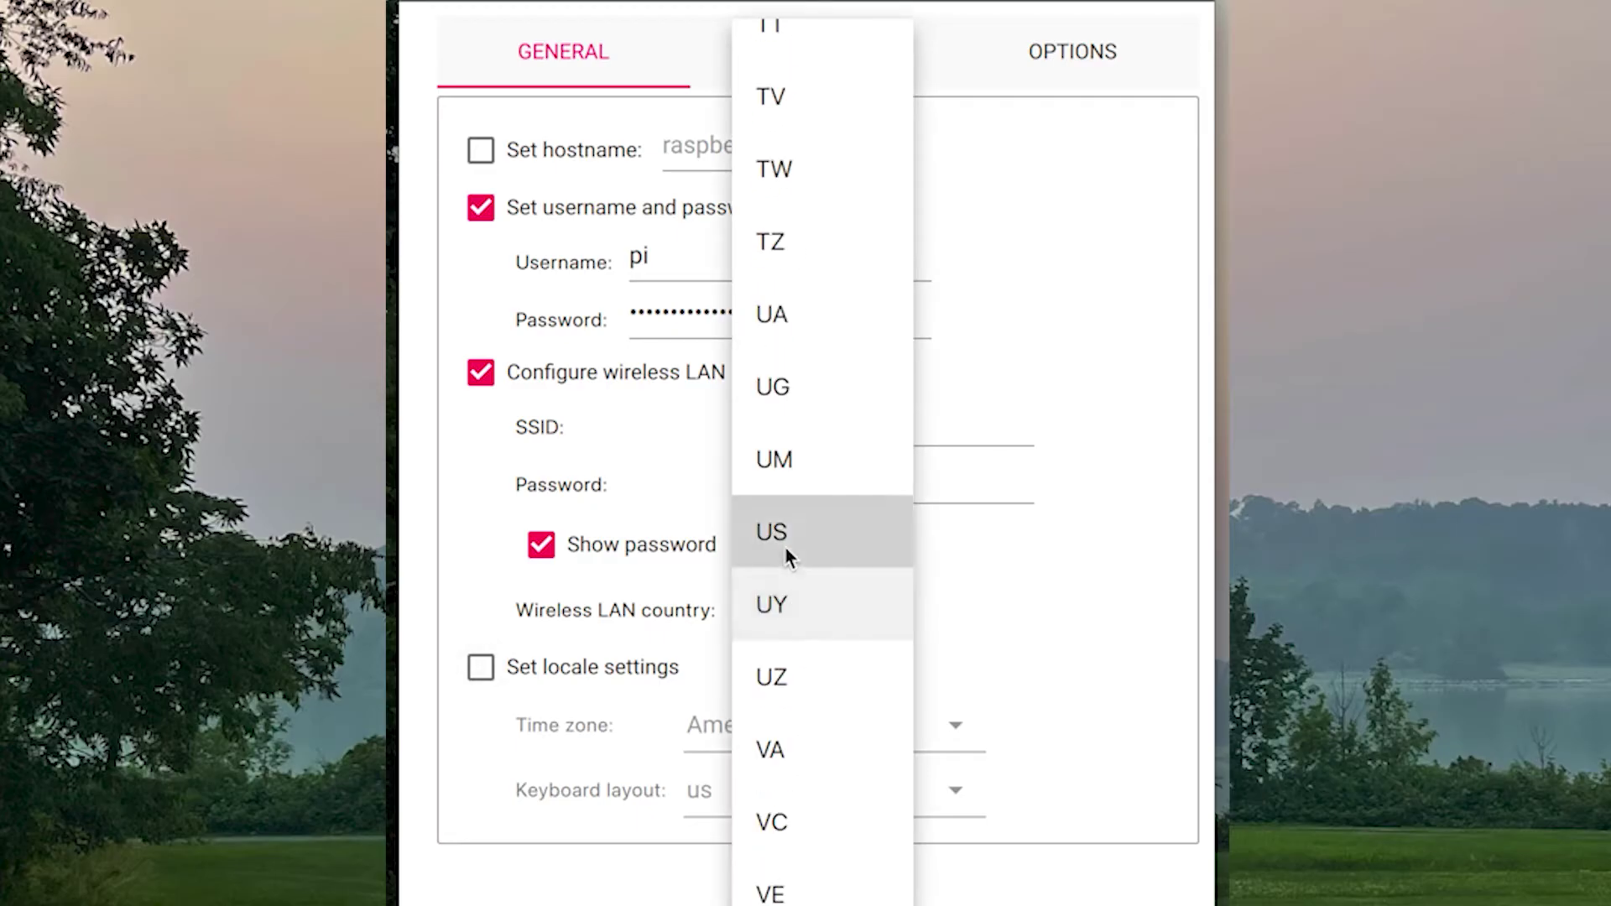
click(782, 546)
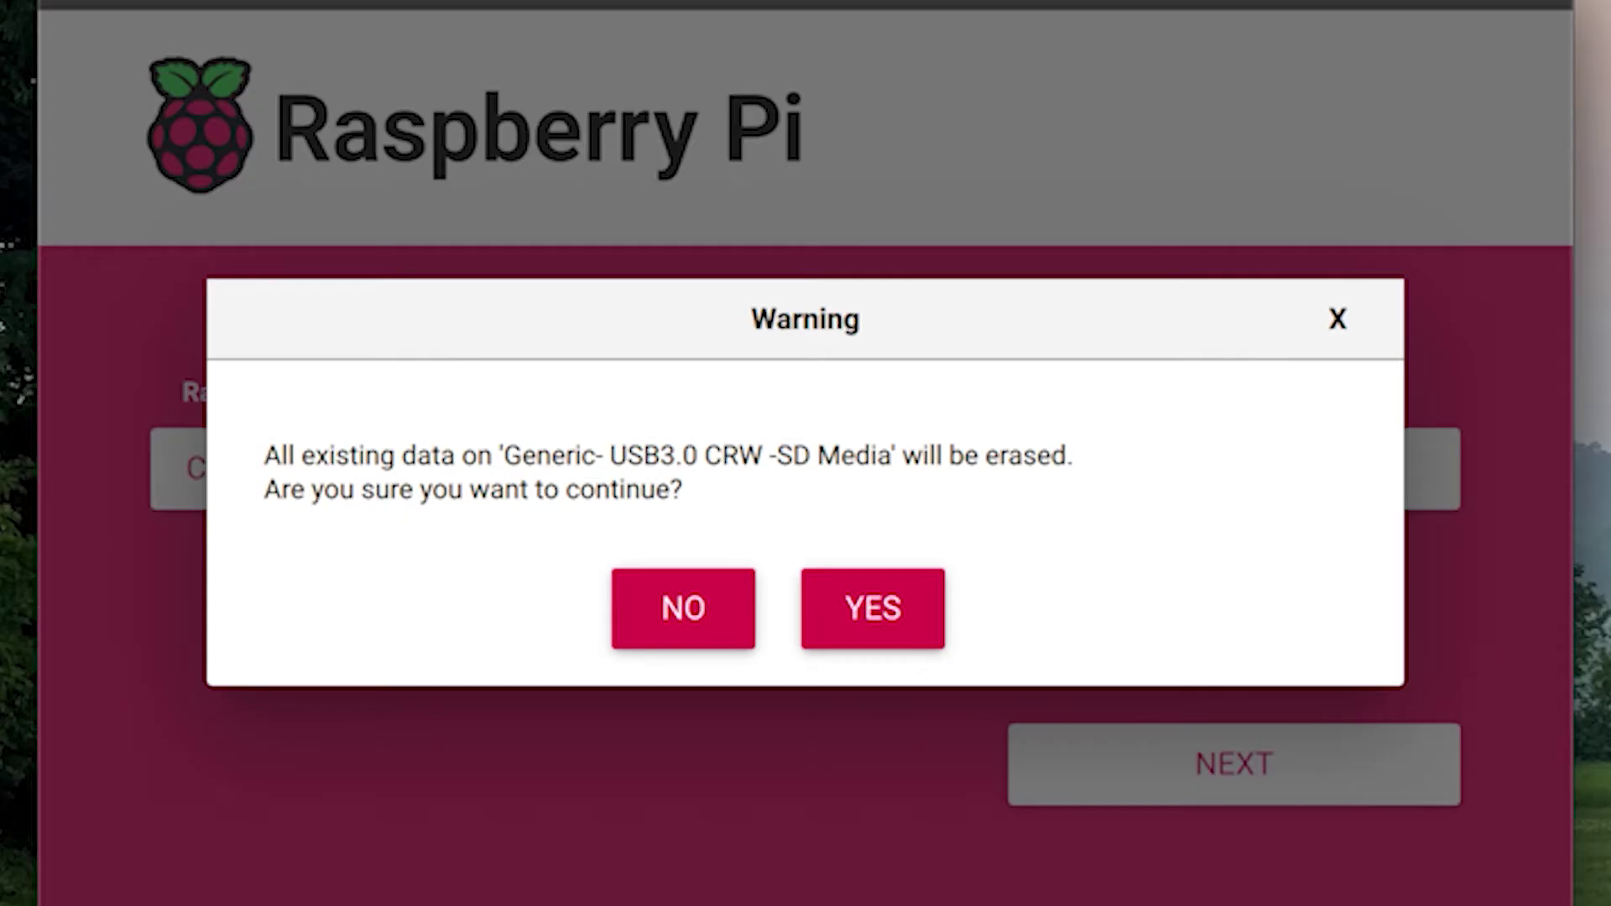
Step: Confirm erasing the SD card to write OctoPi, then dismiss the Write Successful message
click(870, 611)
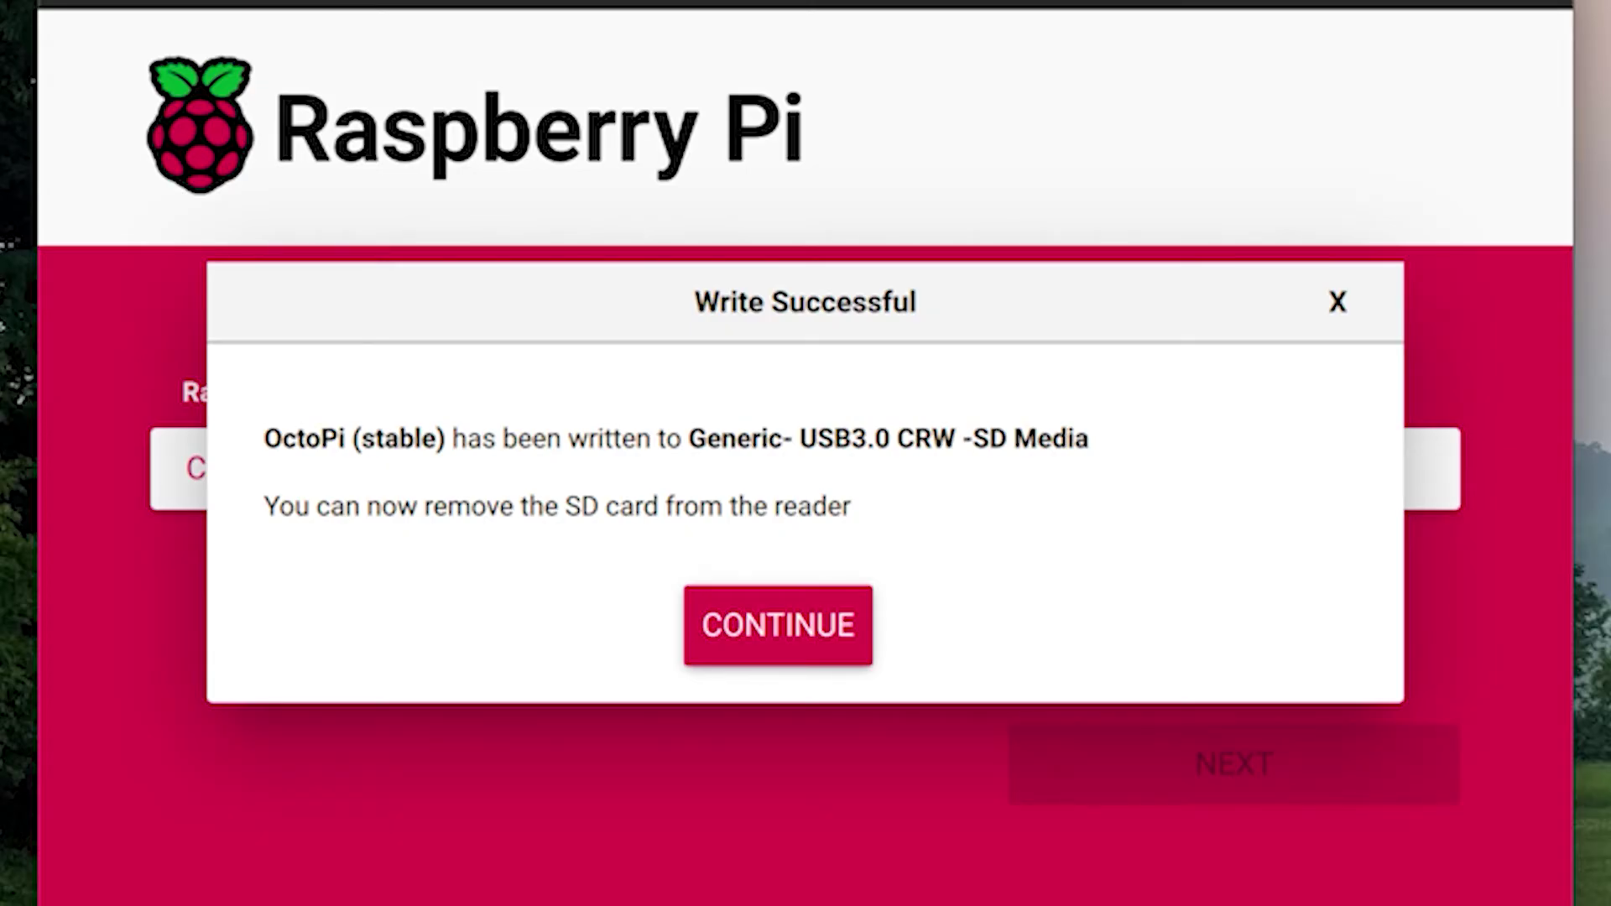
click(794, 638)
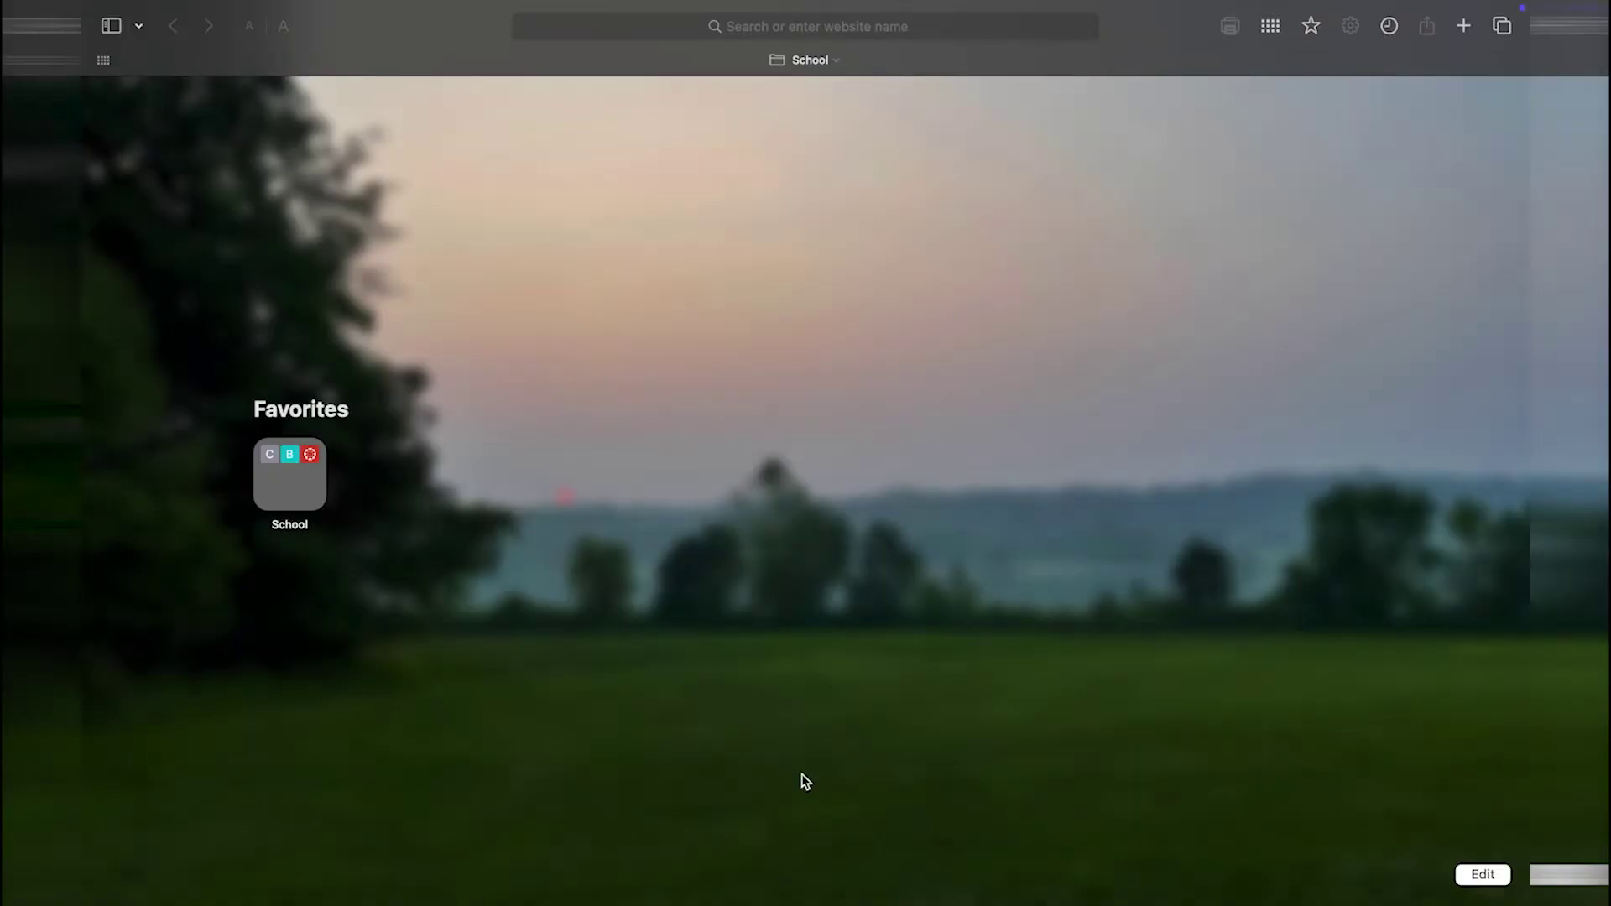
Step: Load octopi.local in Safari's address bar
click(789, 27)
text(octopi.local)
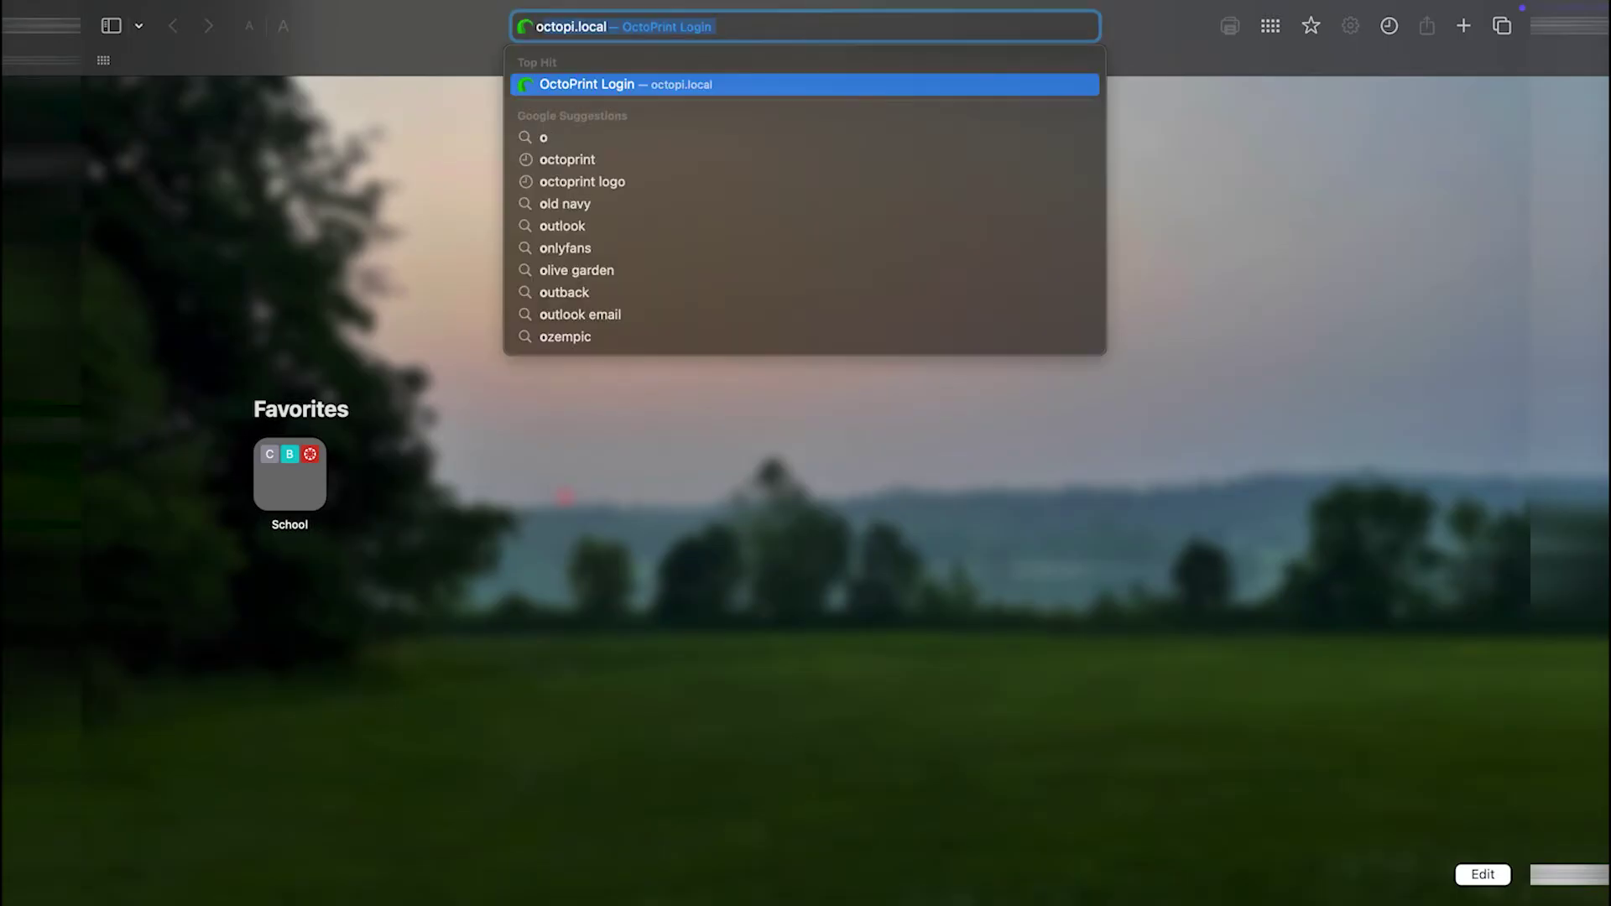
key(Return)
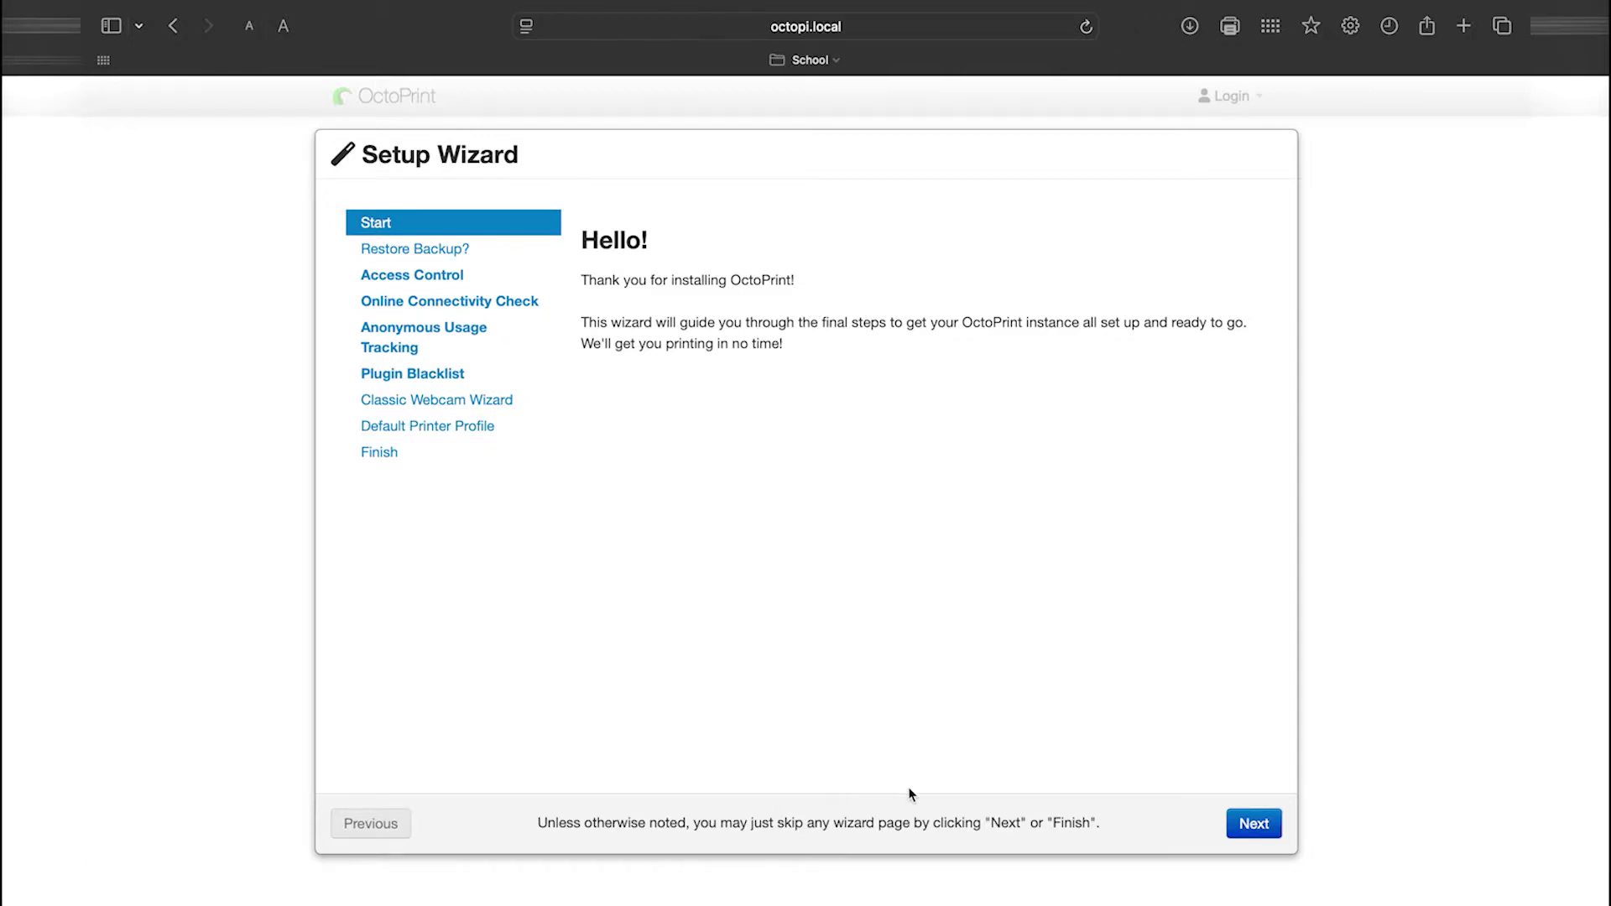
Step: Skip past Welcome and Restore Backup, then enter the admin password and begin confirming it
click(1248, 826)
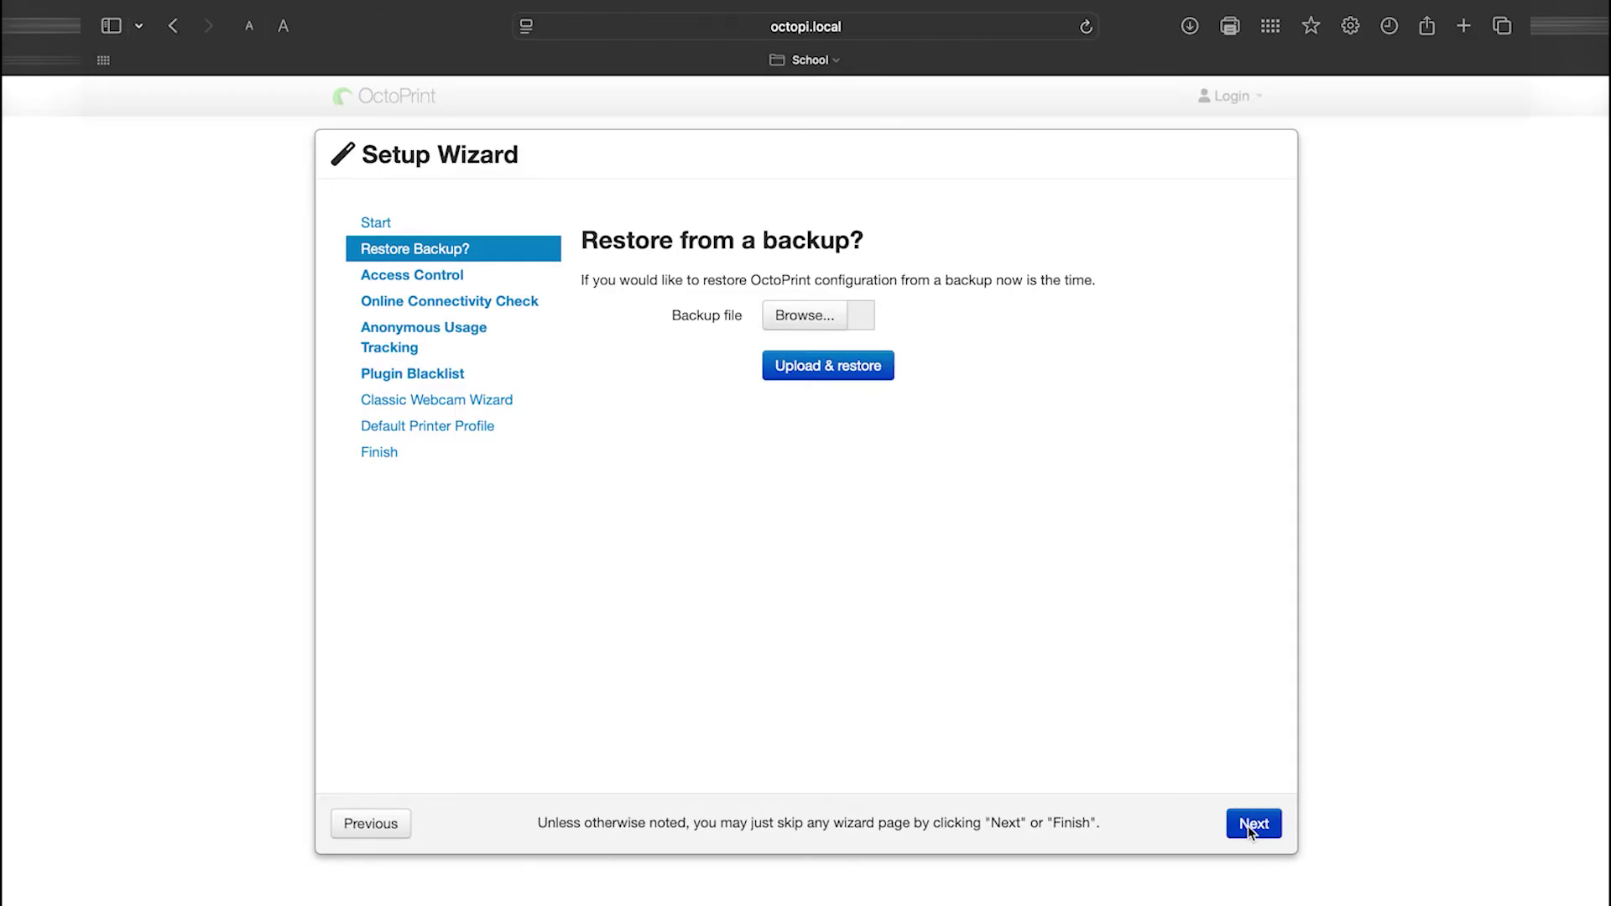
click(1248, 826)
key(Tab)
text(*********)
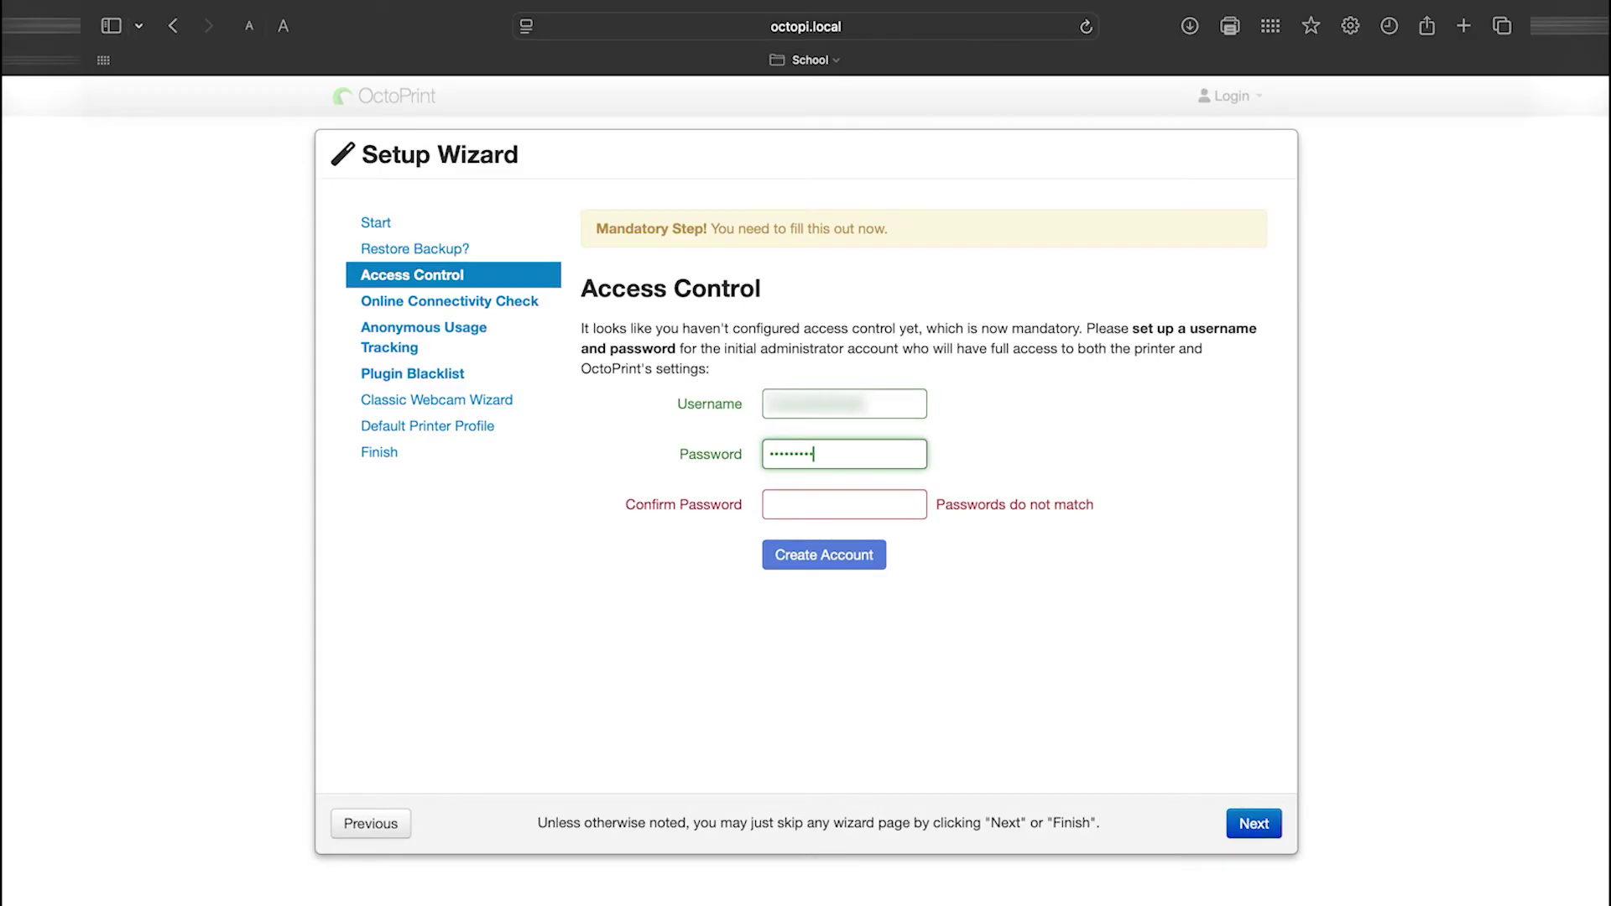
text(*)
click(852, 503)
text(**********)
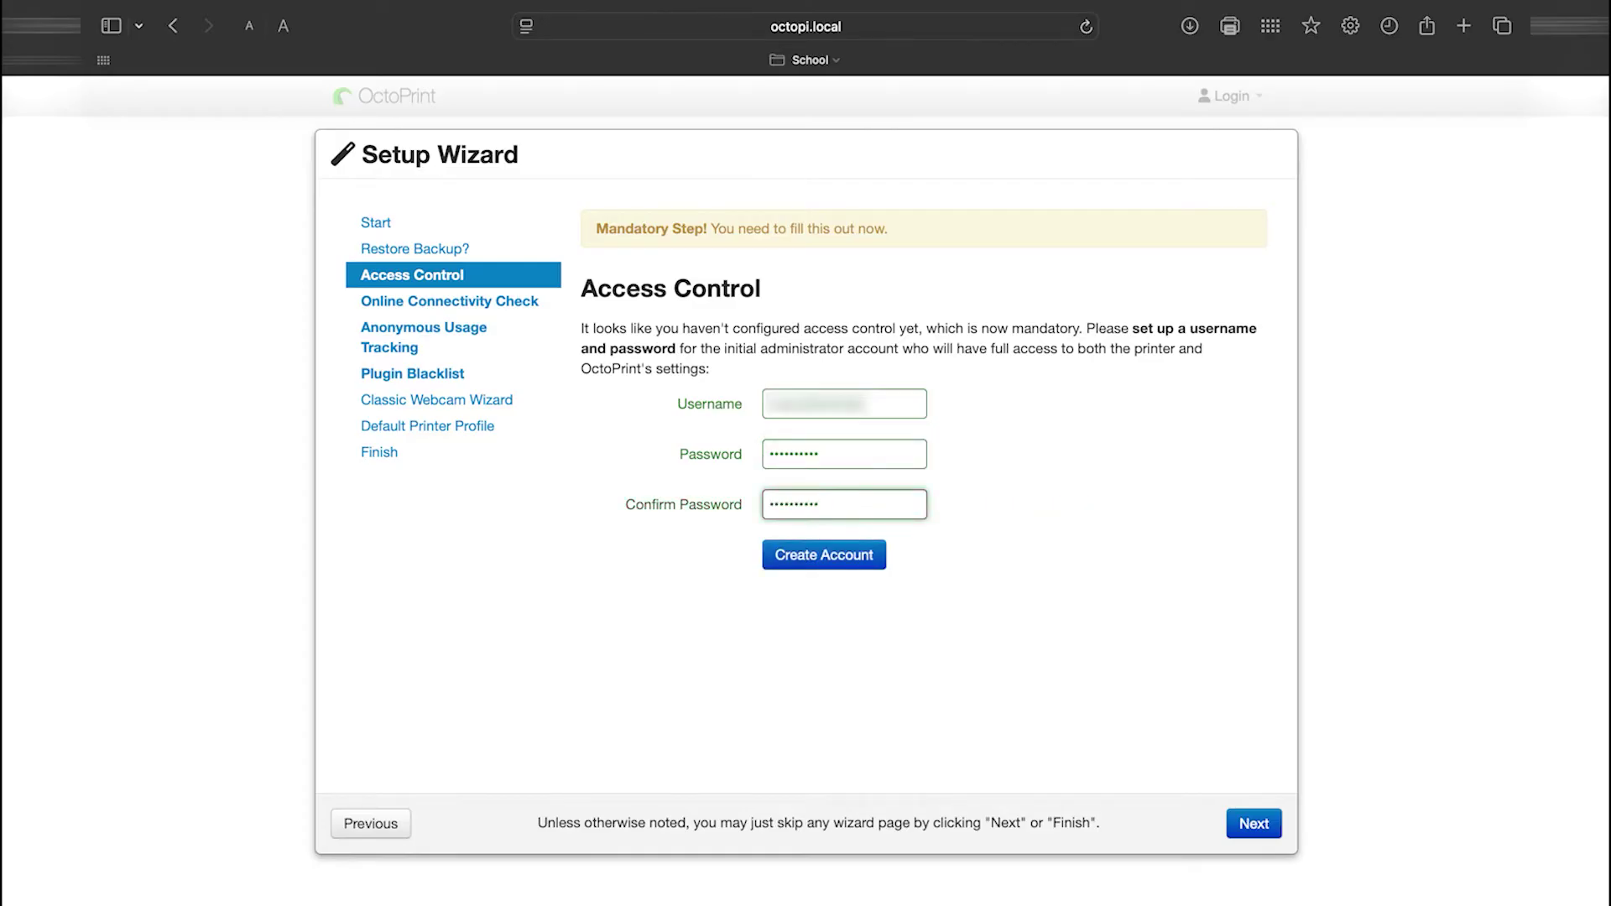
Step: Create the admin account and set the connectivity check Host IP to 8.8.8.8
click(842, 555)
click(1244, 814)
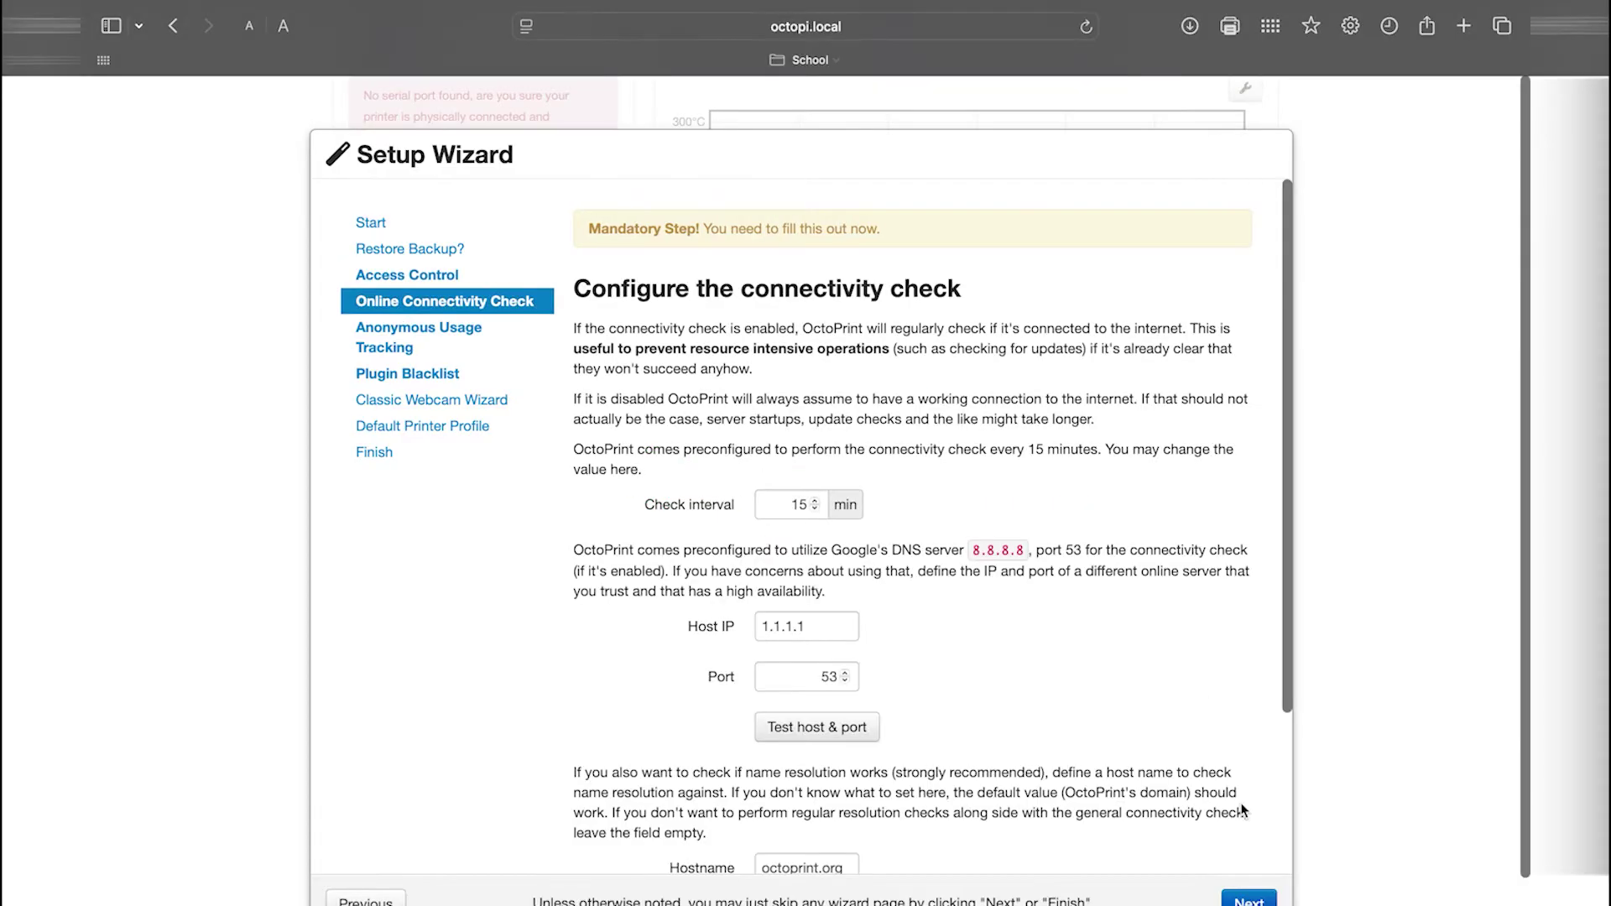
click(818, 628)
key(BackSpace)
key(BackSpace)
key(BackSpace)
key(BackSpace)
key(BackSpace)
key(BackSpace)
key(BackSpace)
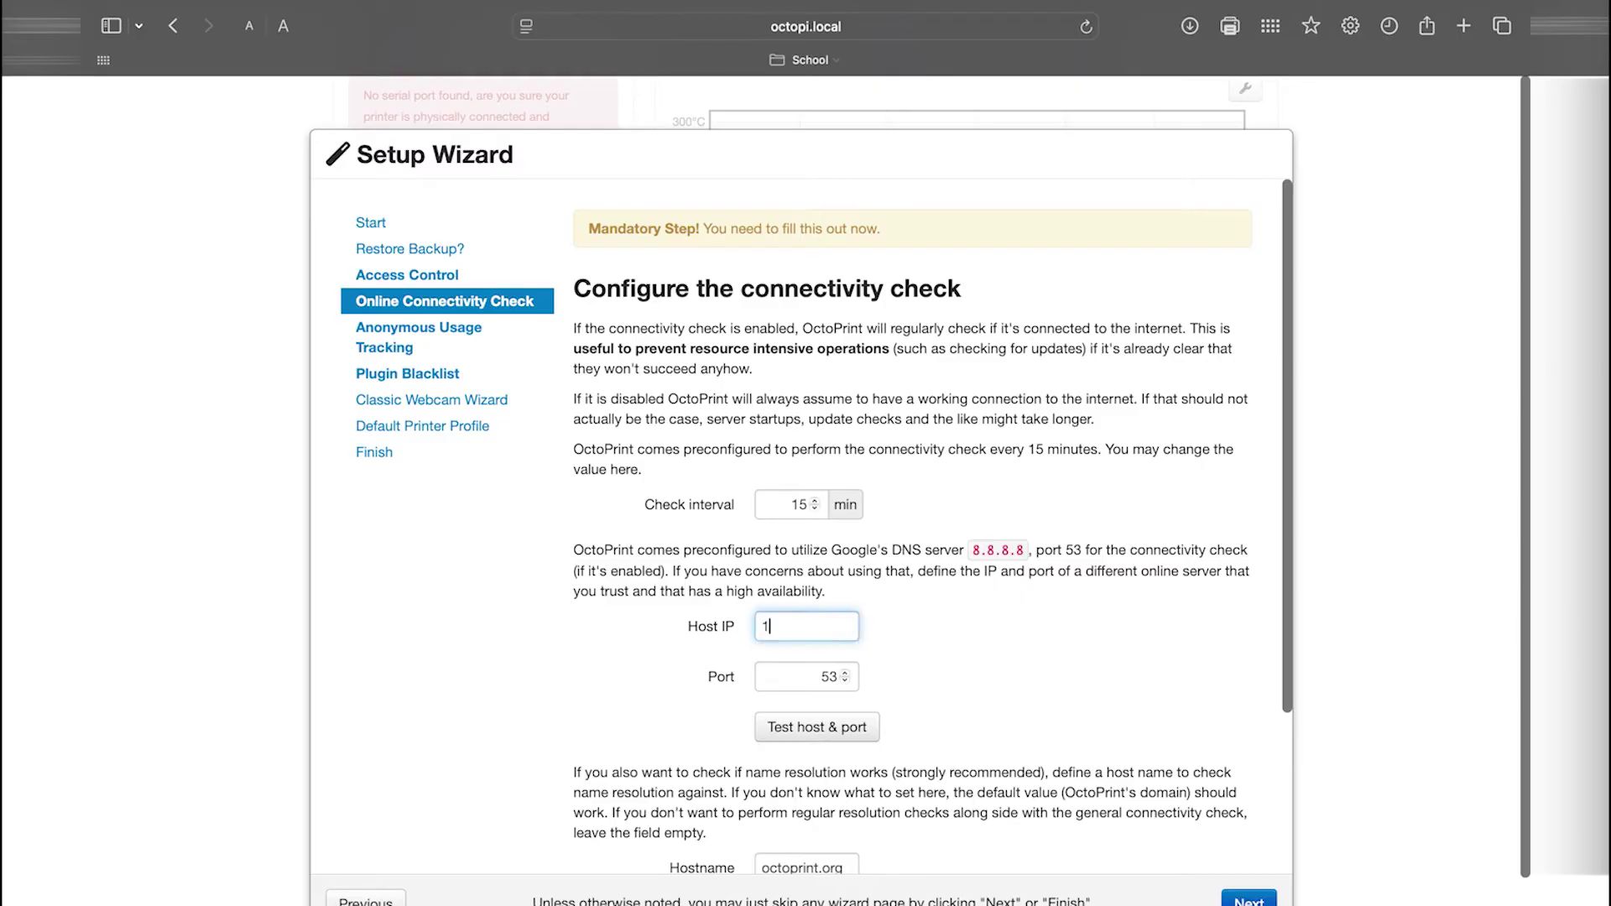
drag(1025, 551, 967, 553)
key(super+c)
click(829, 623)
key(super+v)
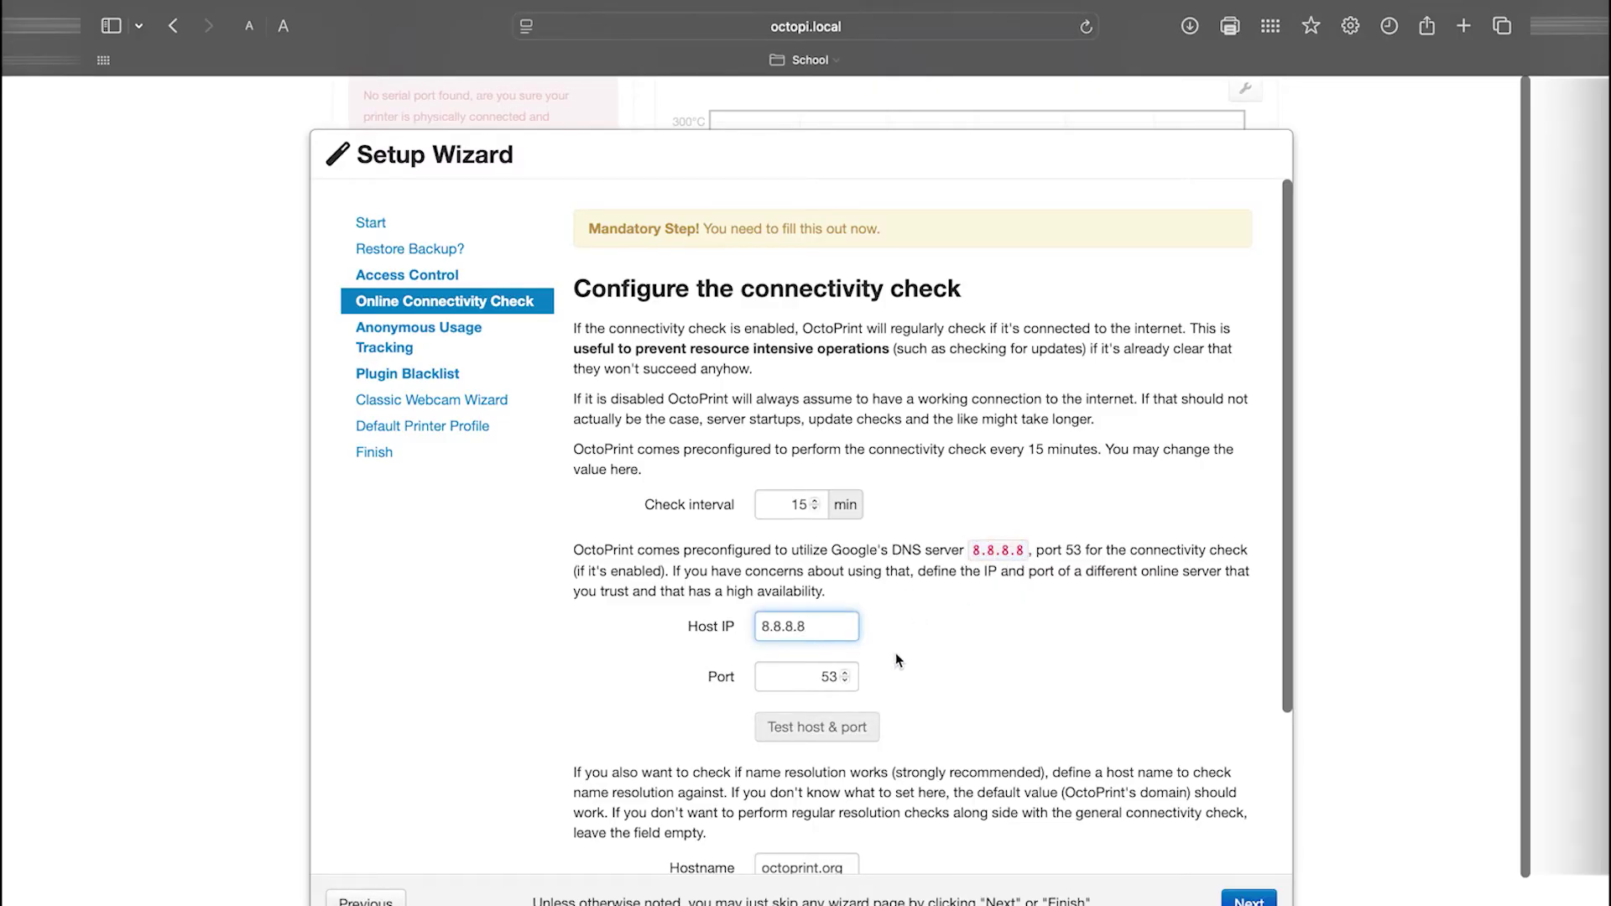
Step: Test host 8.8.8.8 port 53 and octoprint.org name resolution, then enable the connectivity check
scroll(924, 663, down, 1)
key(Tab)
click(818, 719)
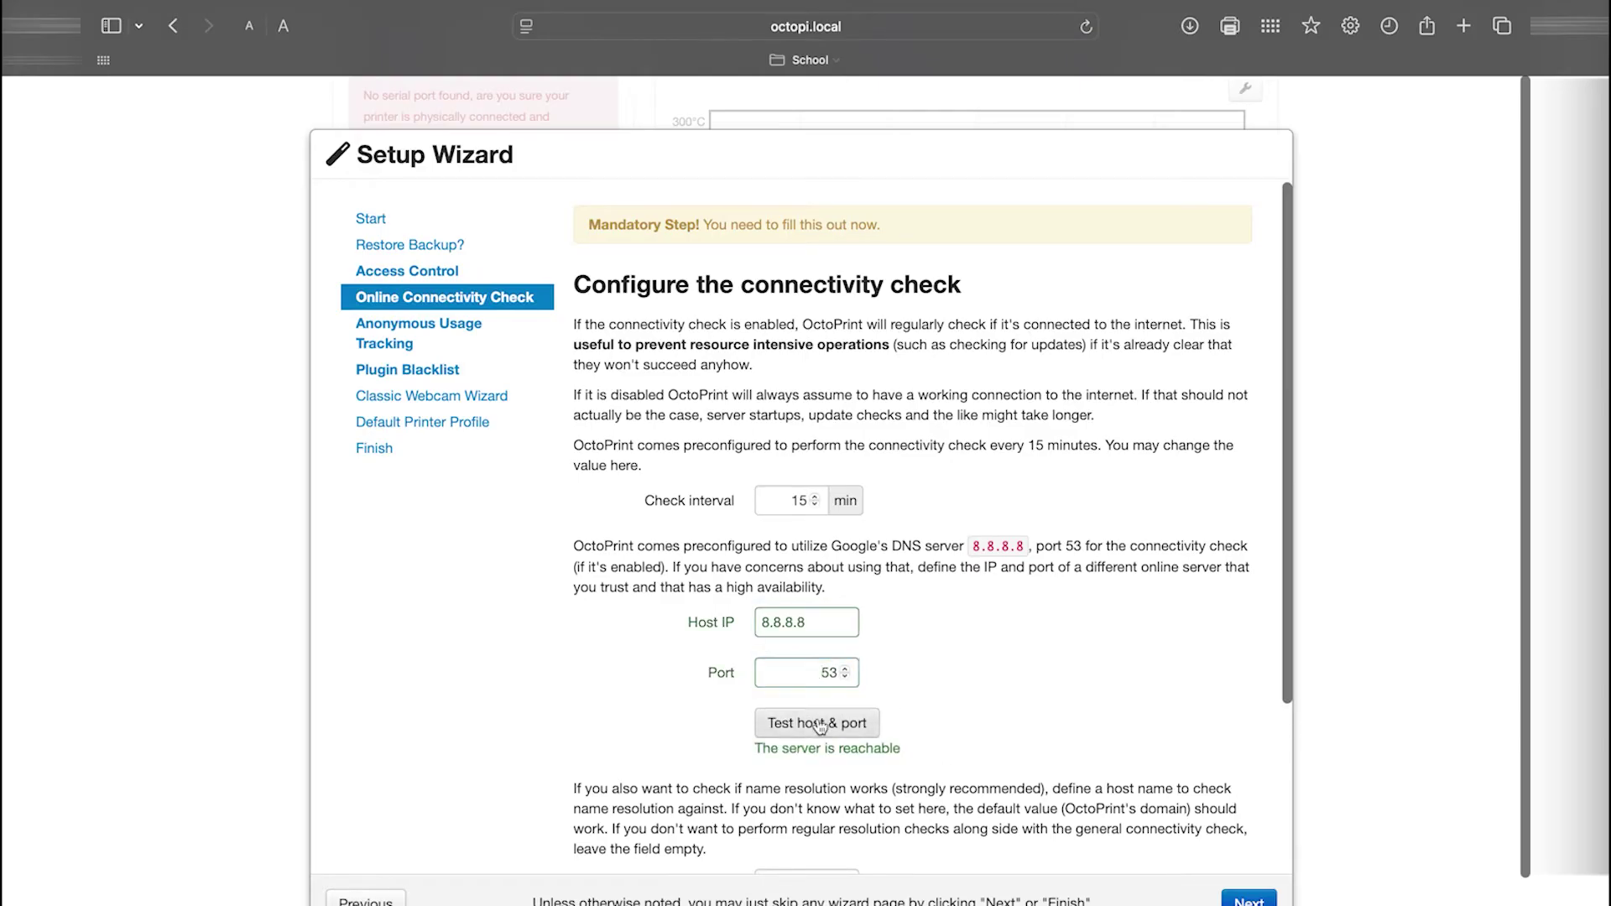
scroll(912, 741, down, 5)
click(888, 707)
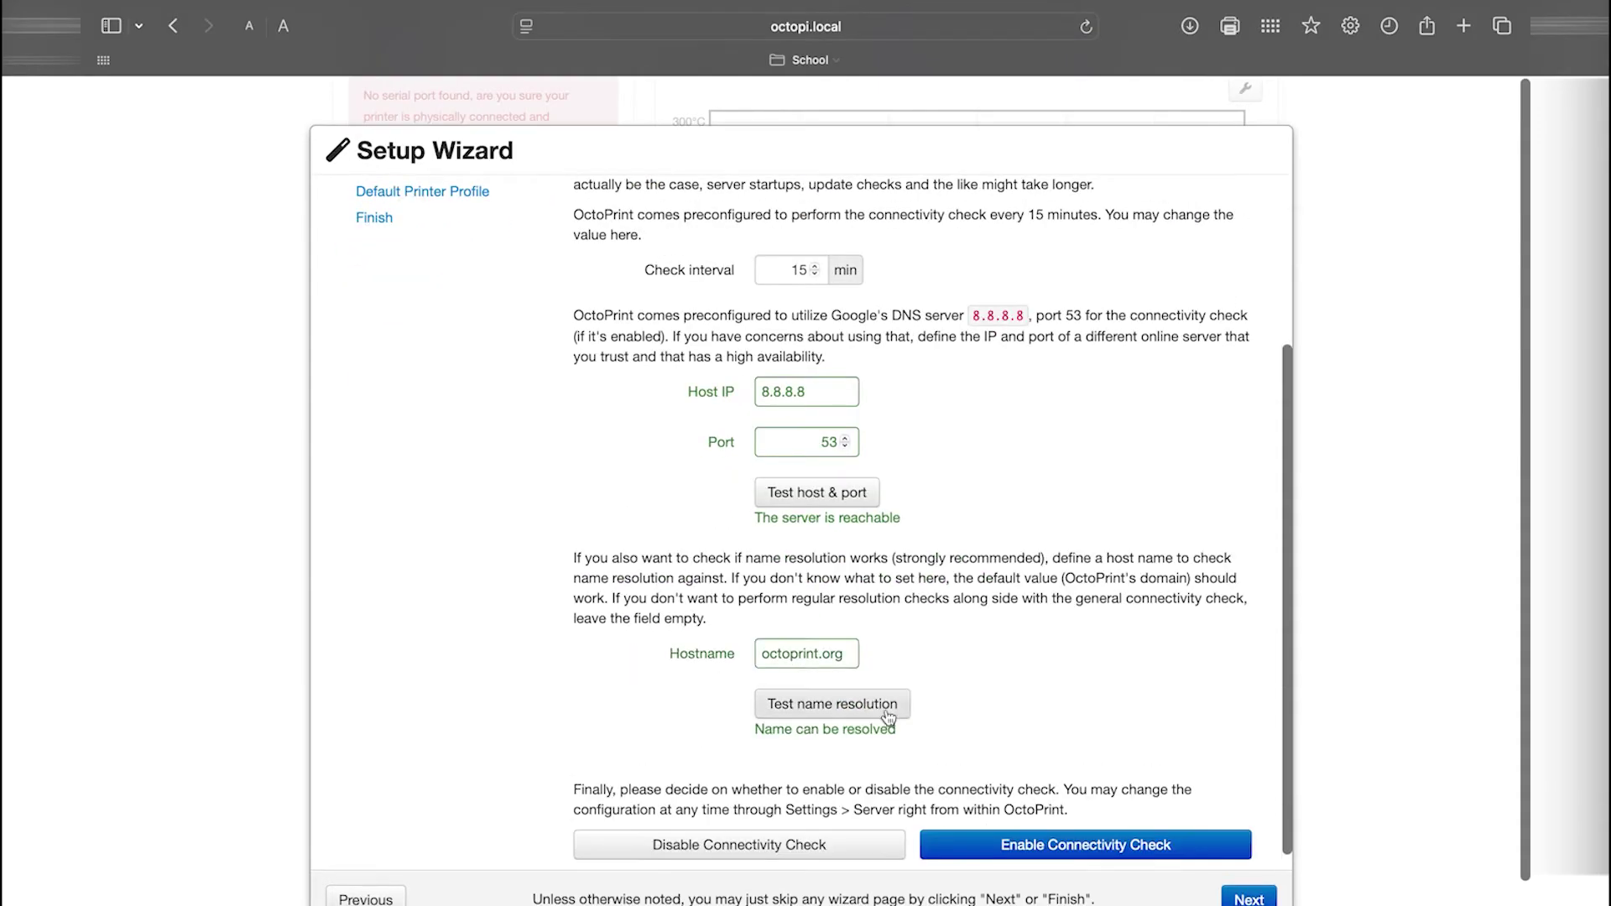
click(998, 842)
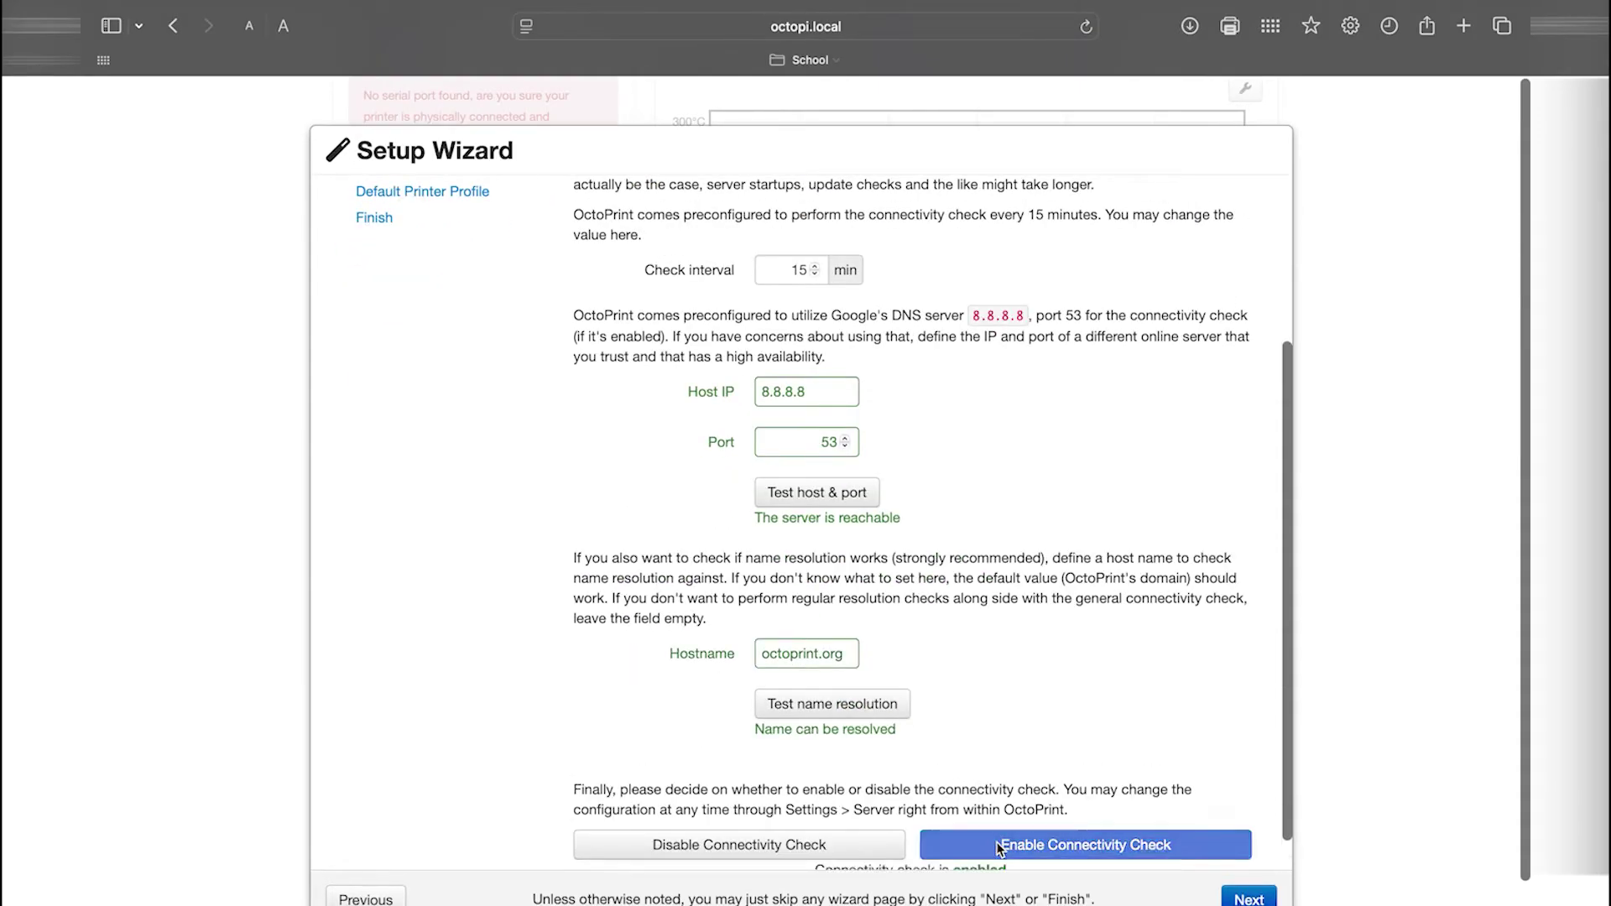
Step: Disable anonymous usage tracking and enable plugin blacklist processing
click(1247, 875)
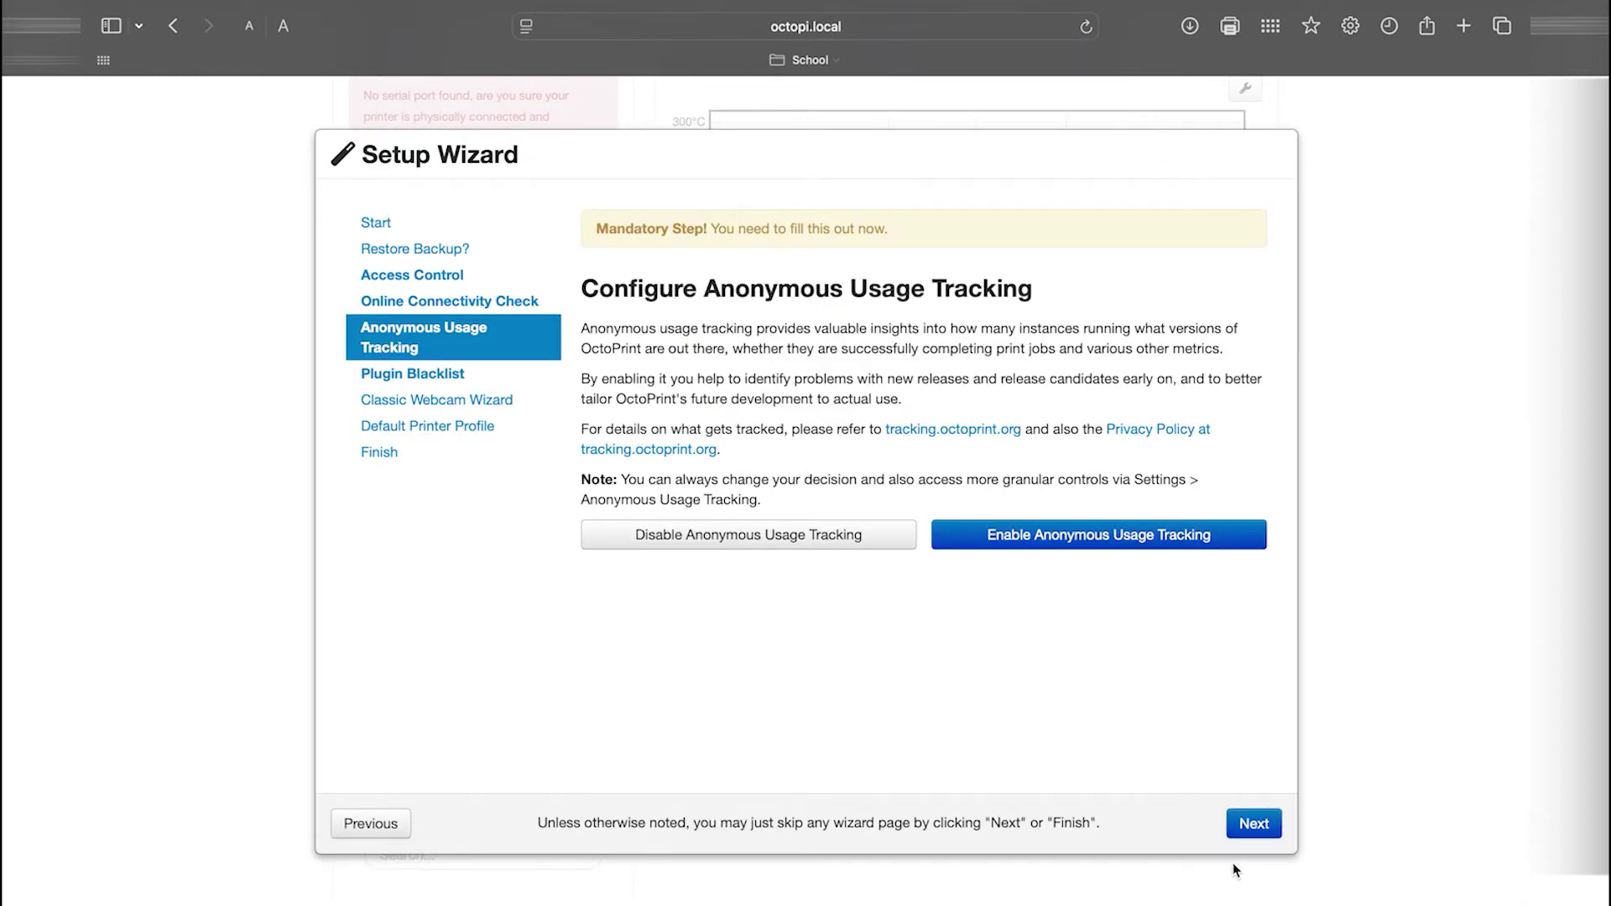
click(789, 542)
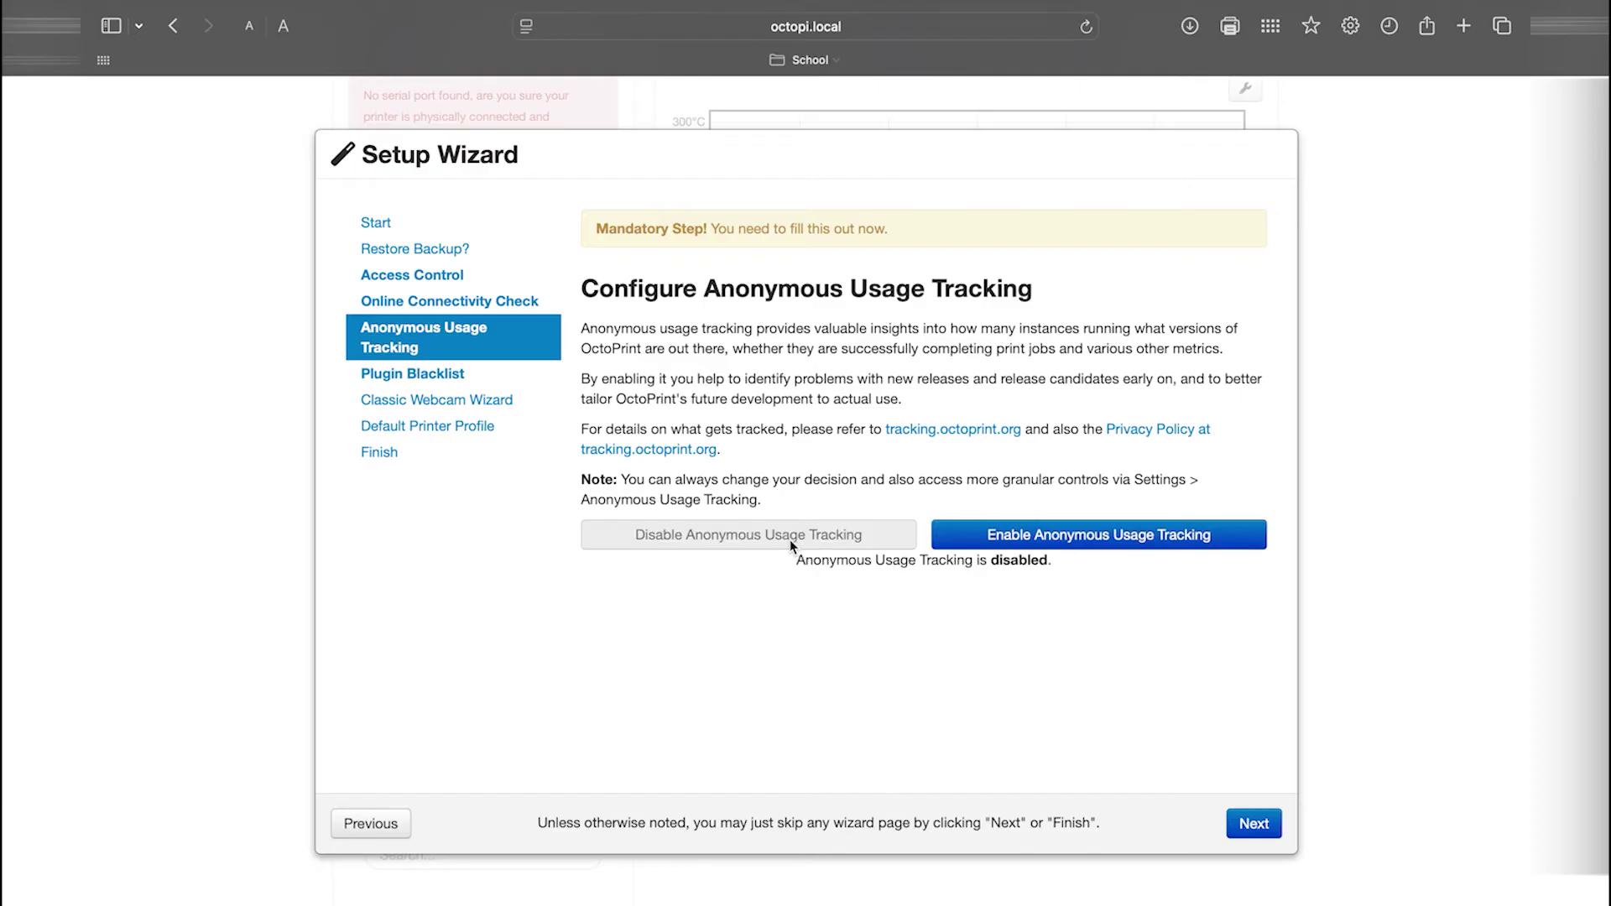
click(1250, 827)
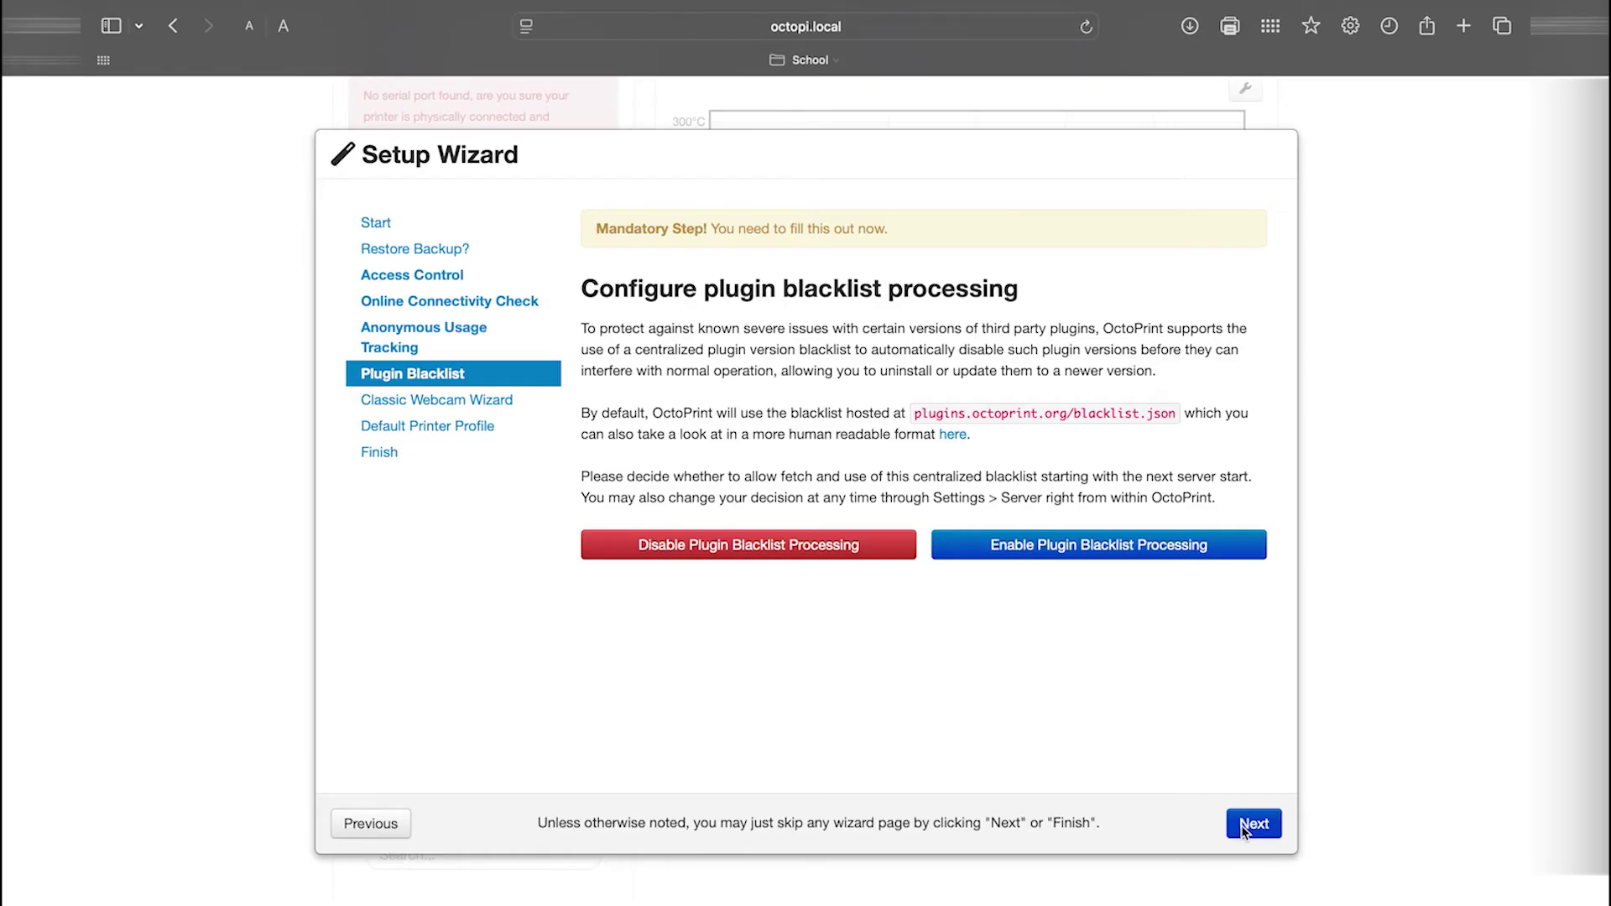
click(1135, 545)
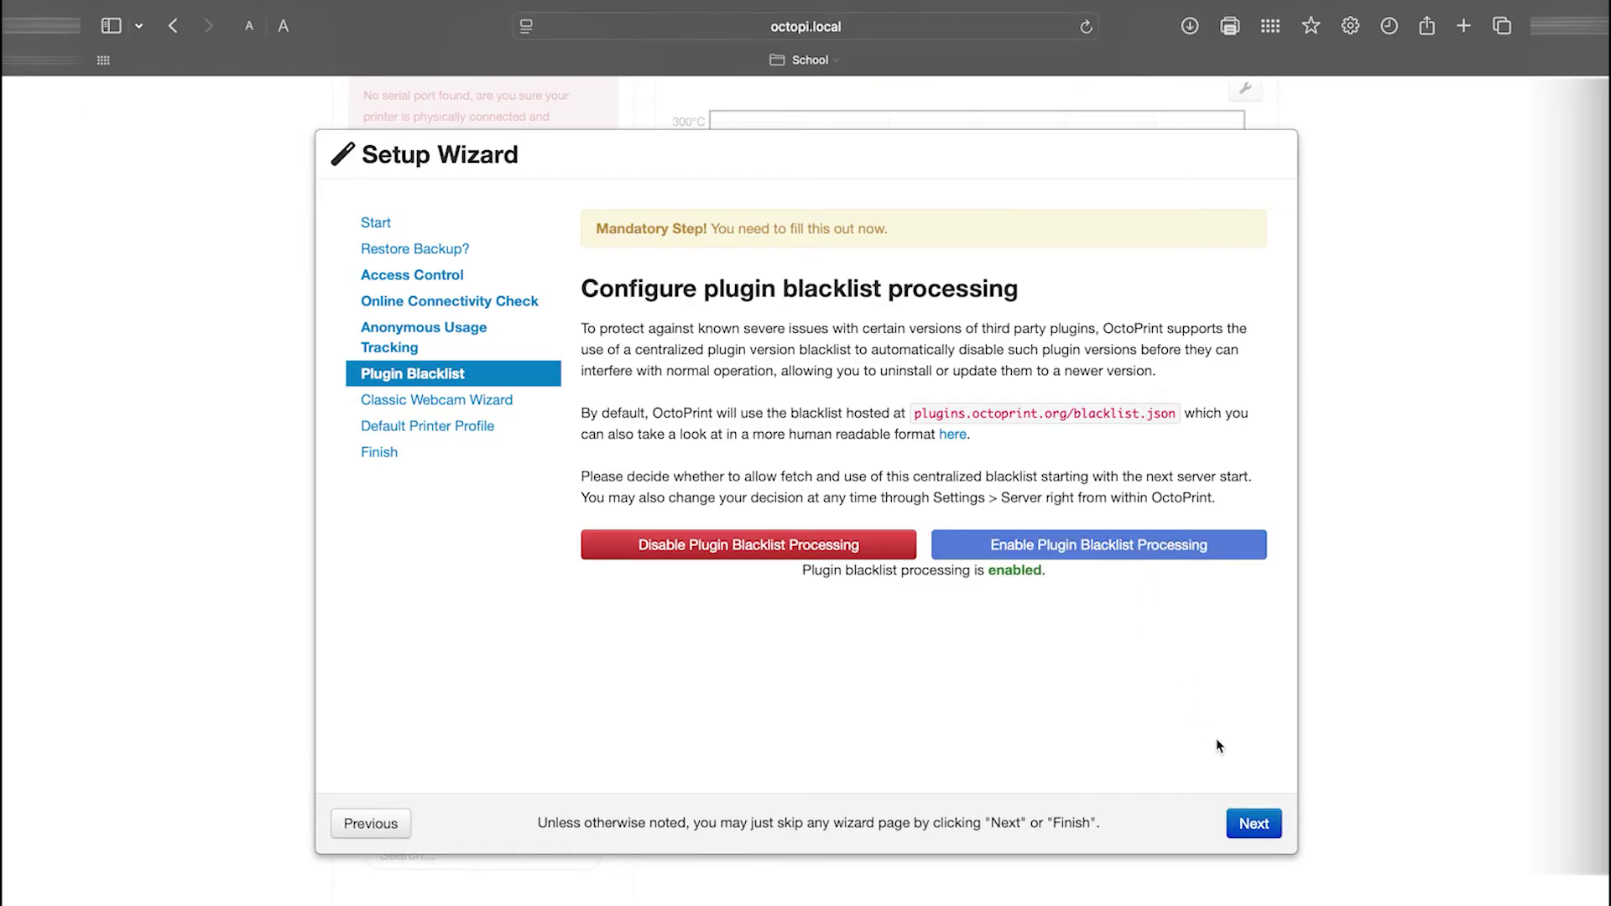
click(1254, 824)
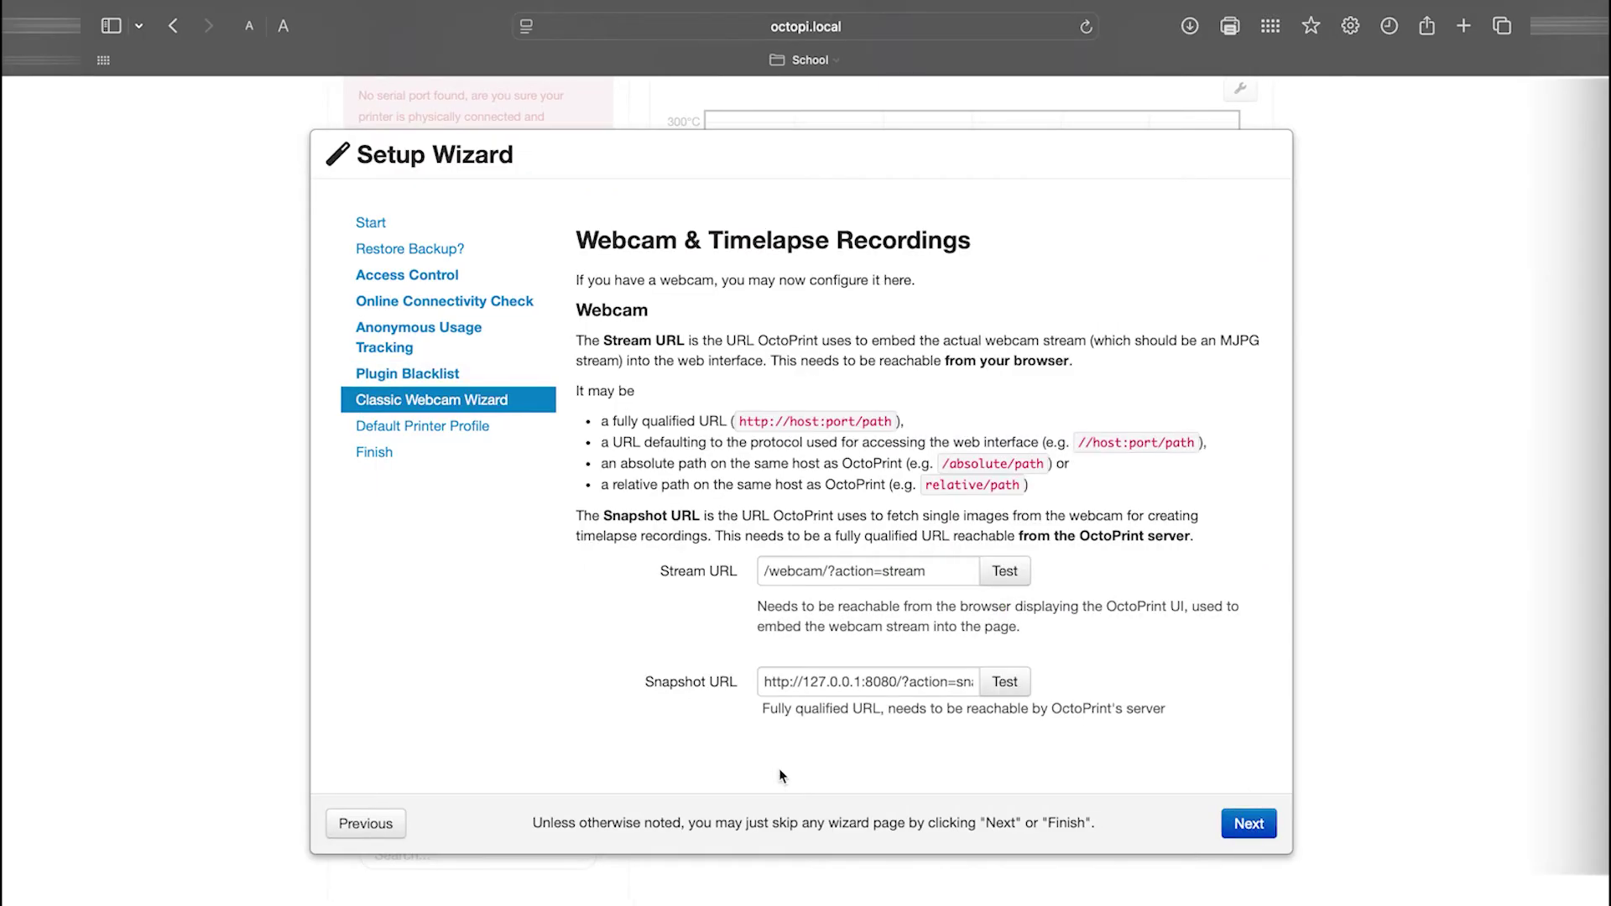
Step: Name the printer profile CR-10 V2 and set its model to CR-10 V2
click(1241, 824)
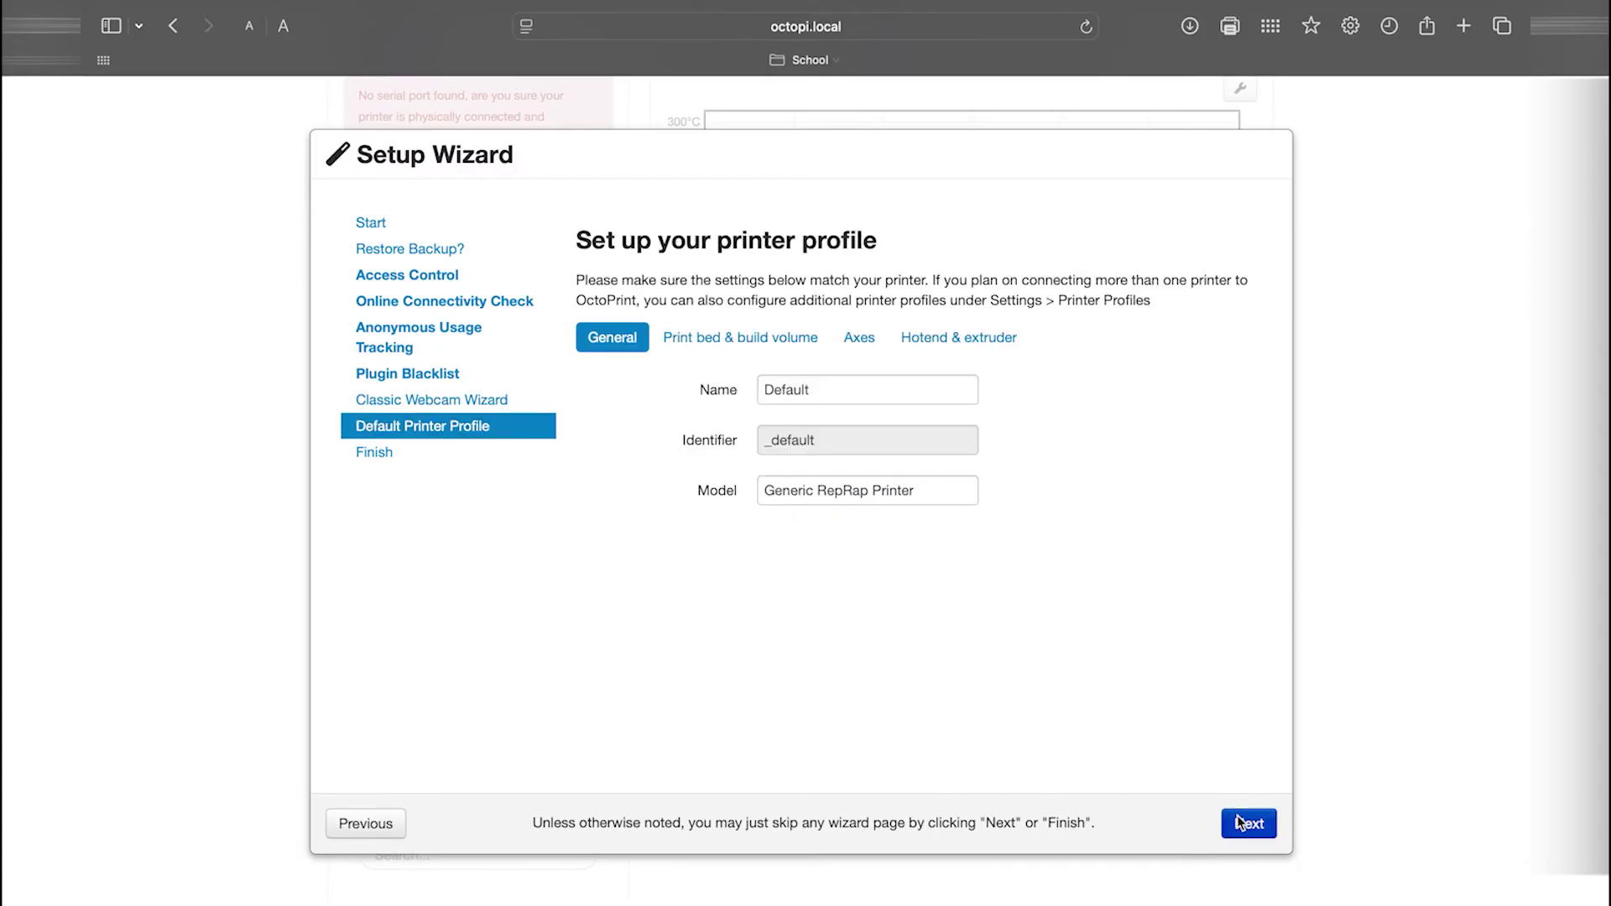
double_click(832, 394)
text(CR-10 V2)
triple_click(888, 486)
key(BackSpace)
text(CR-10 V2)
Step: Set the build volume to width 300, depth 300, height 400, and review the Axes and Hotend settings
click(739, 337)
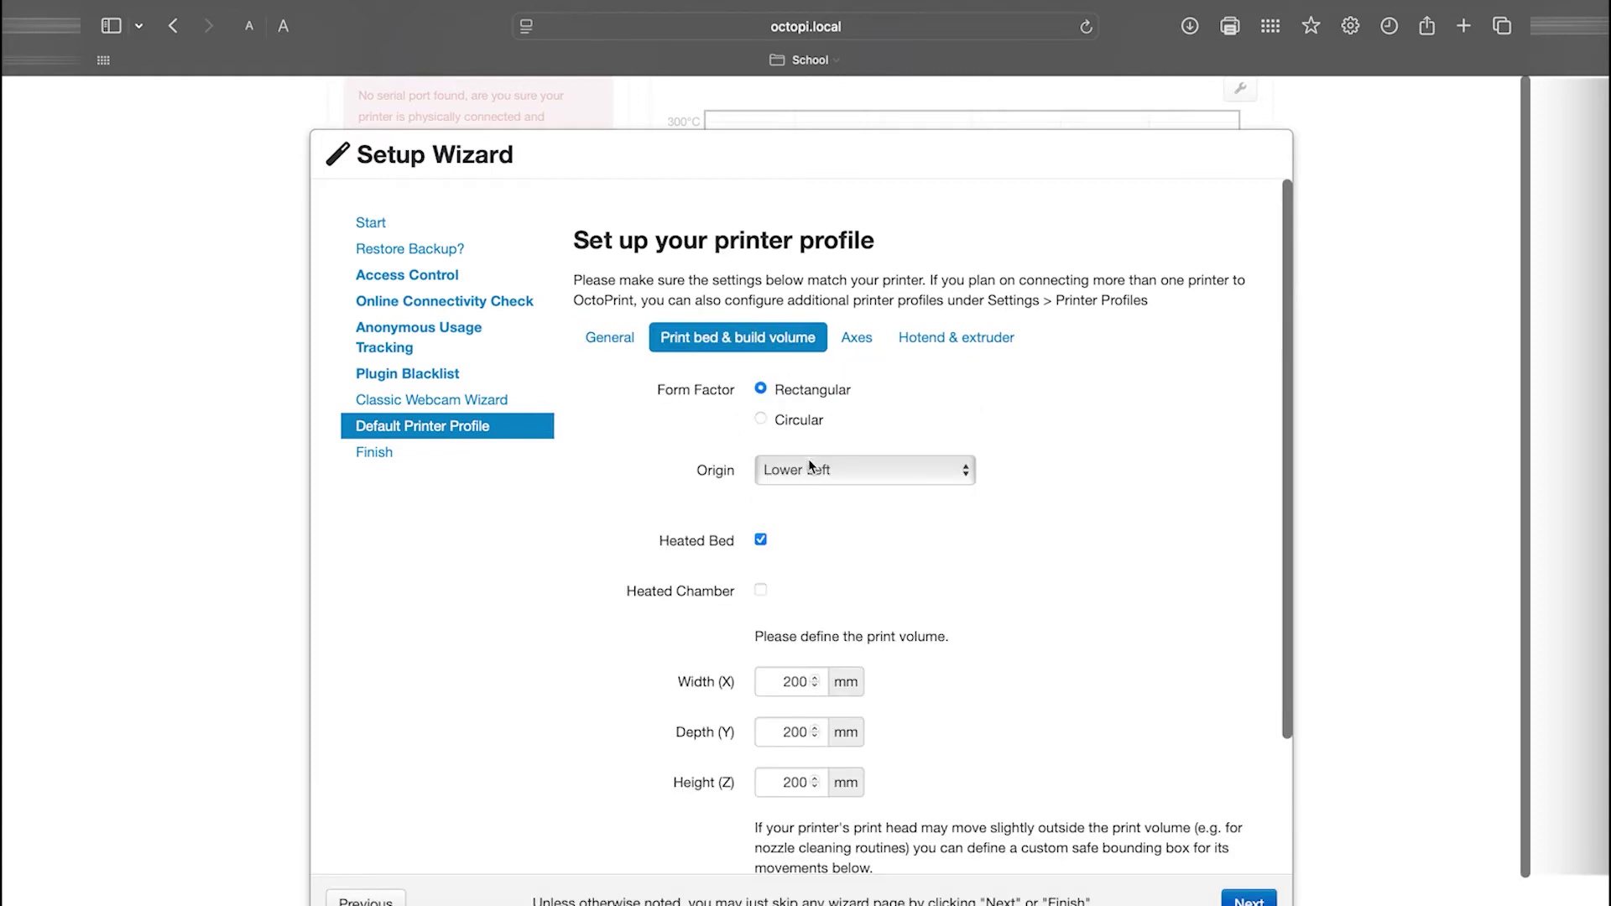
scroll(818, 503, down, 3)
double_click(789, 596)
text(300)
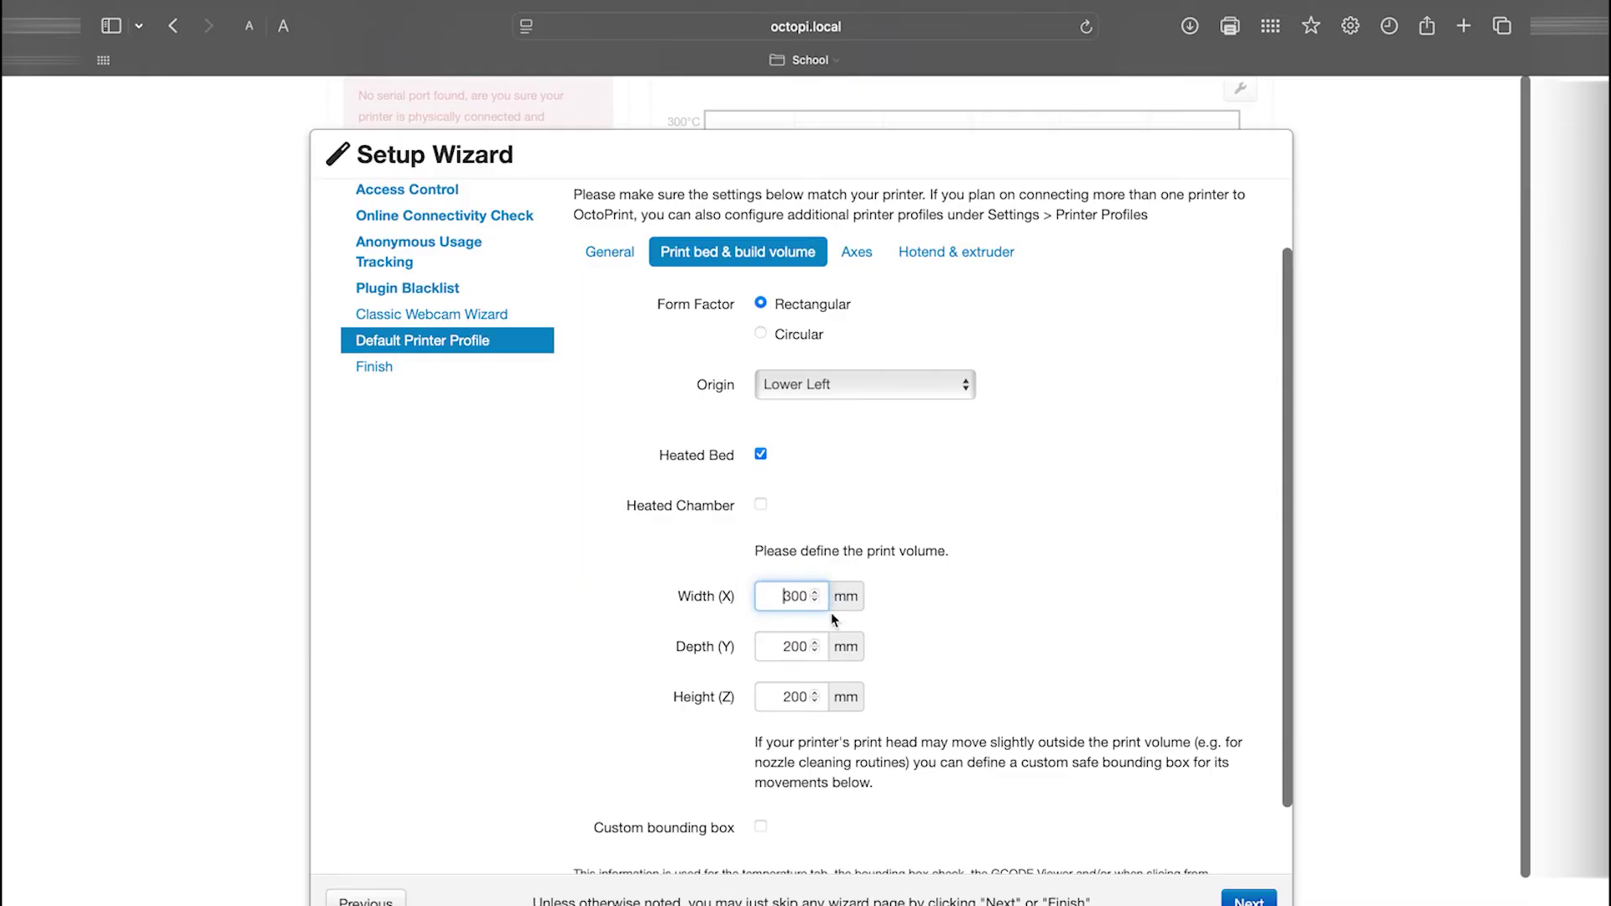
double_click(789, 646)
text(300)
double_click(789, 696)
text(400)
scroll(839, 420, up, 2)
click(853, 337)
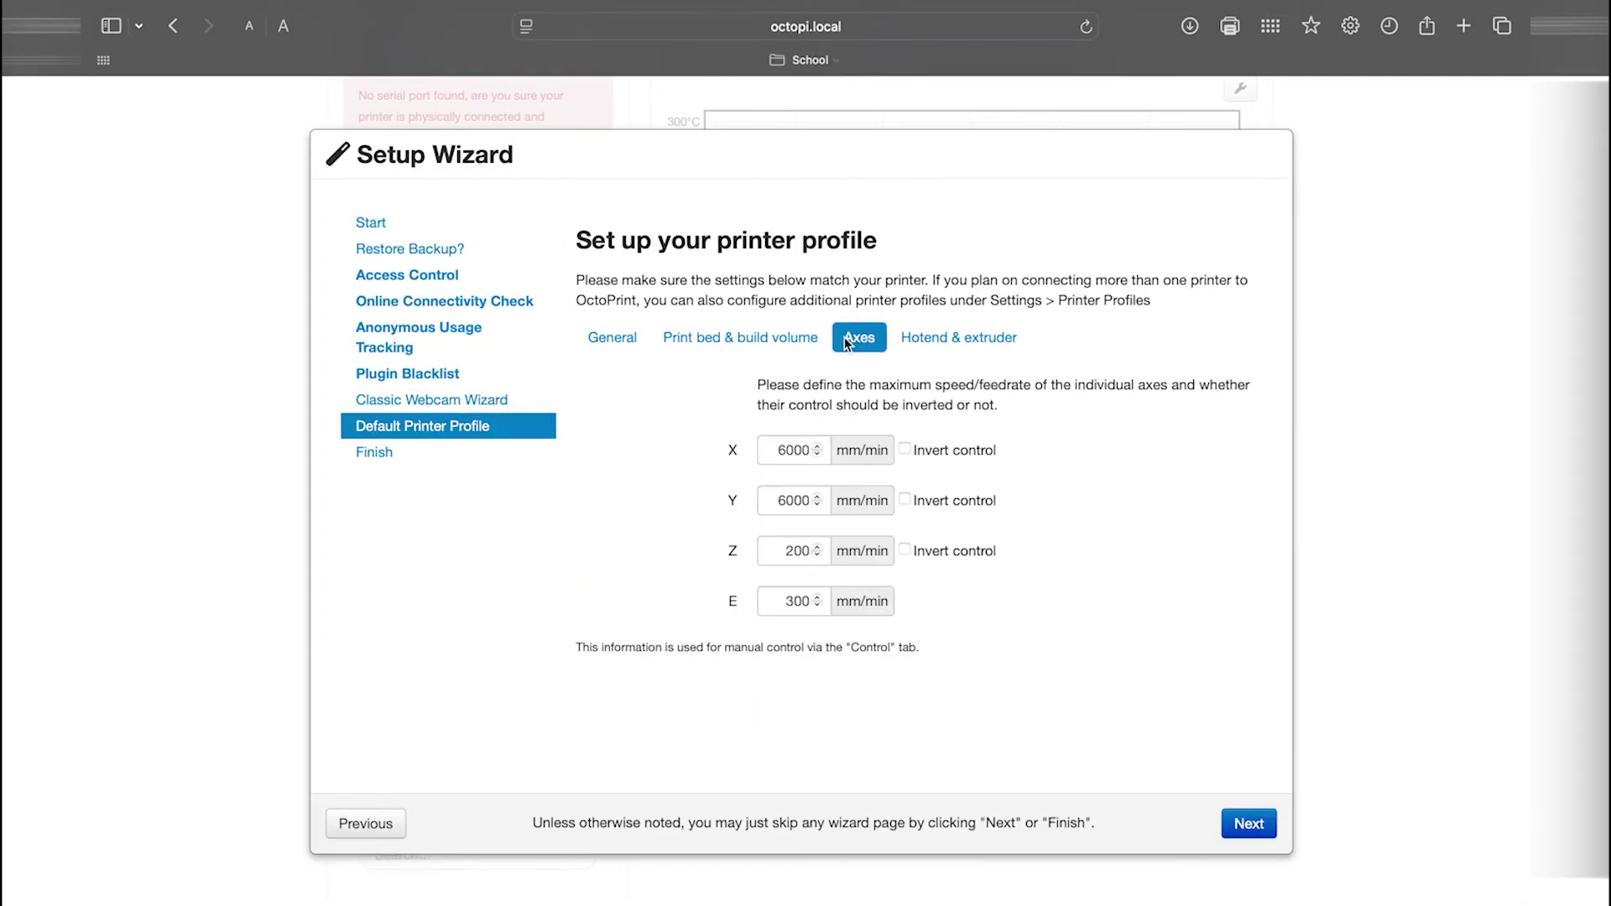
click(932, 339)
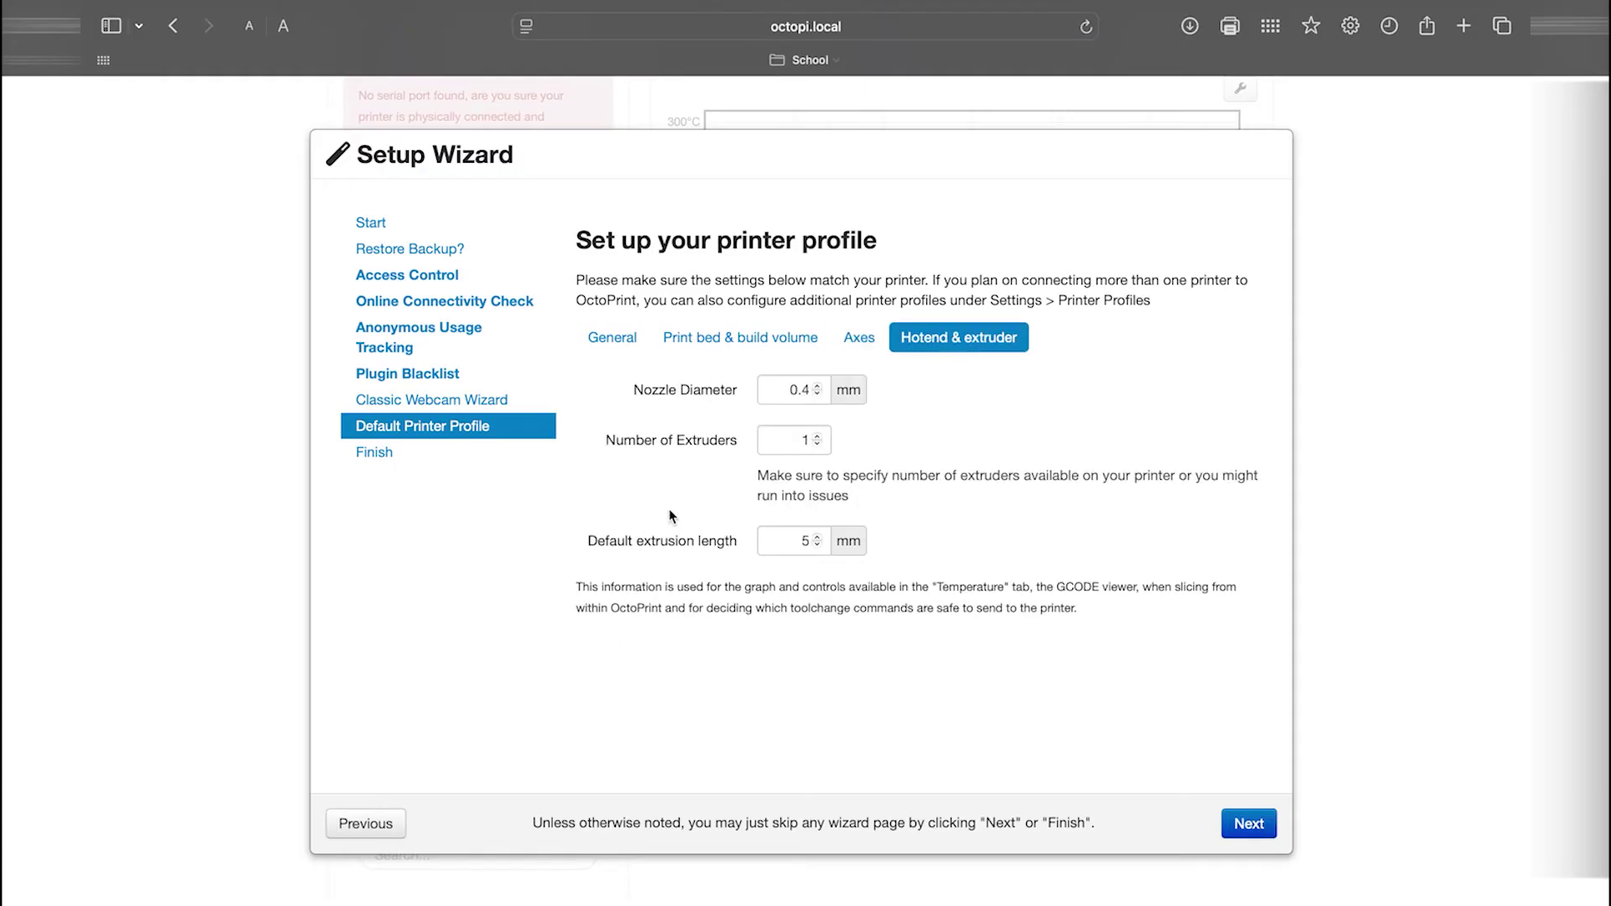
click(1249, 823)
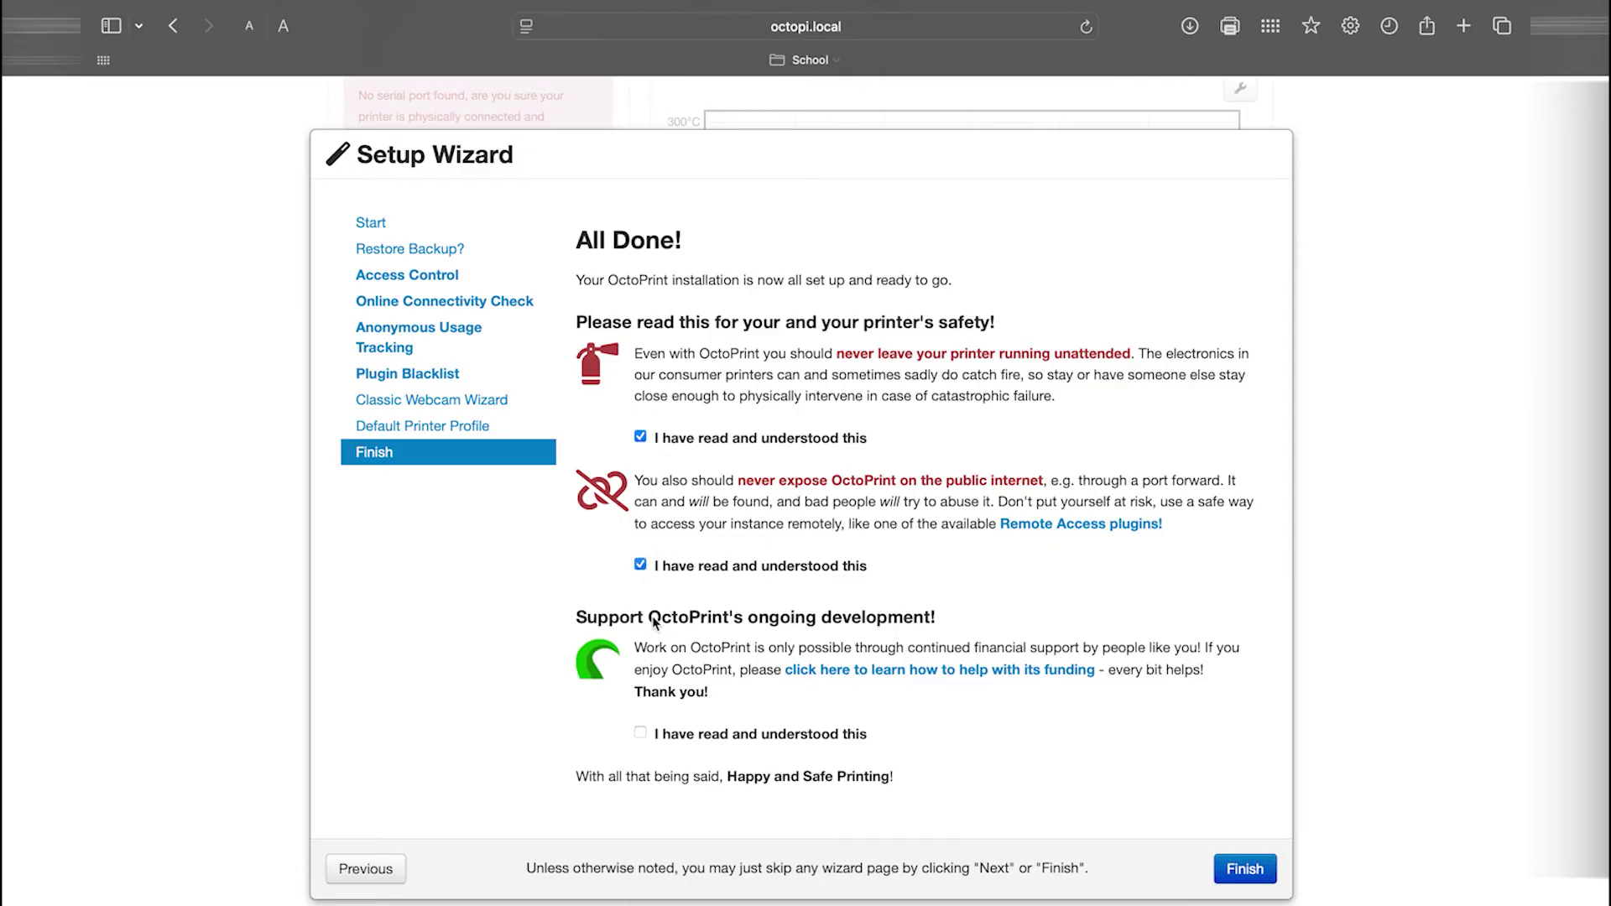
Step: Acknowledge the development support notice and finish, then reload octopi.local and log in
click(640, 732)
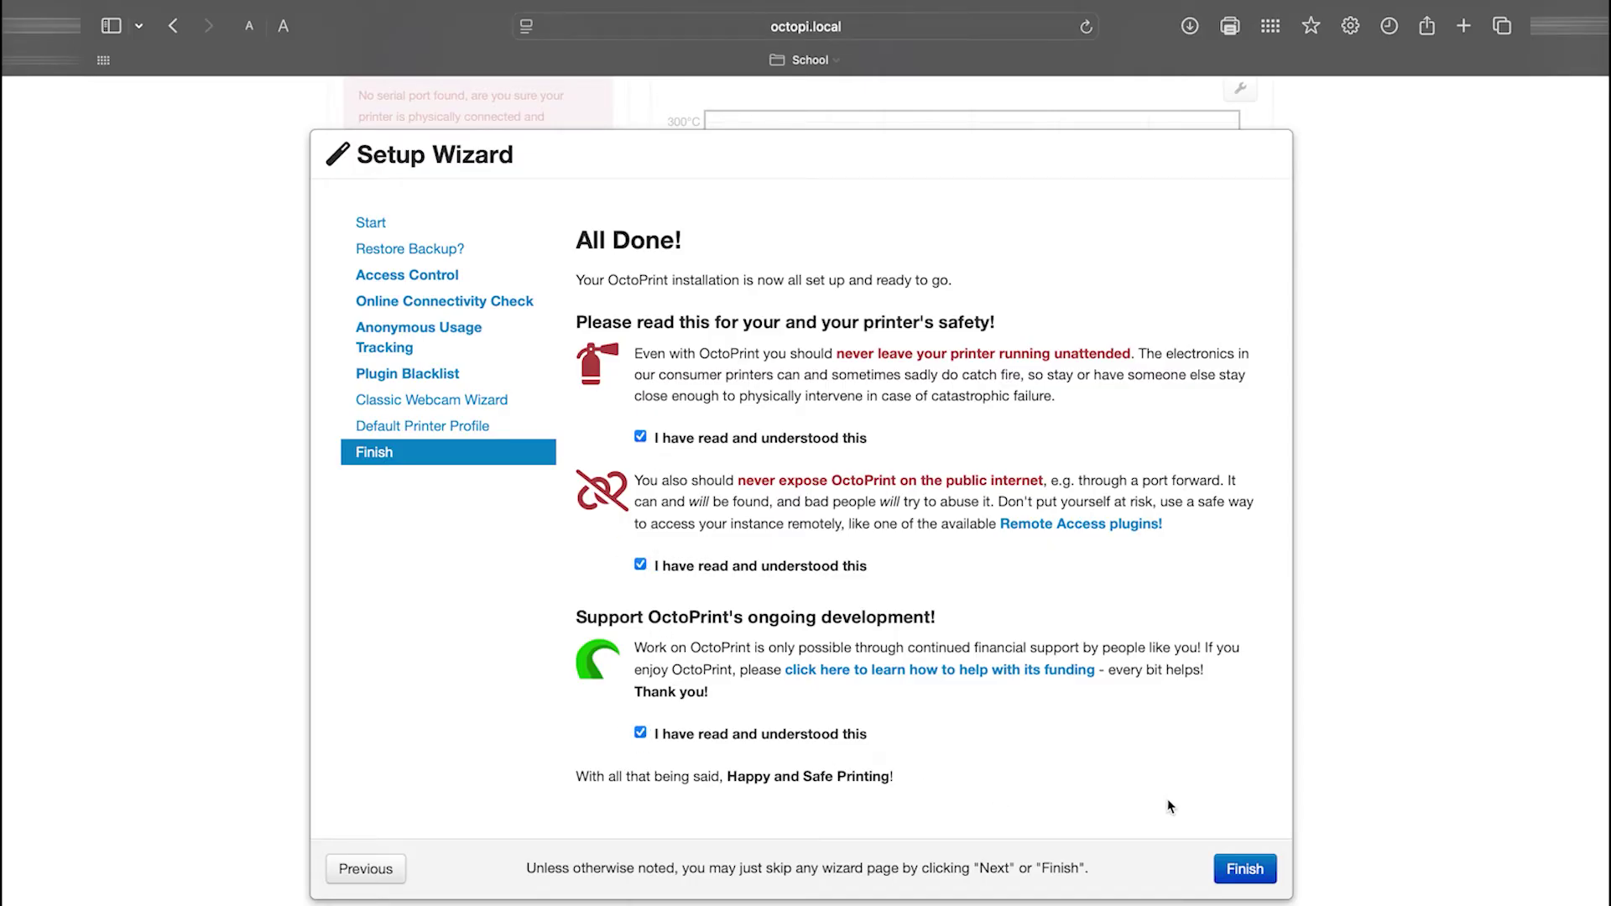
click(1245, 868)
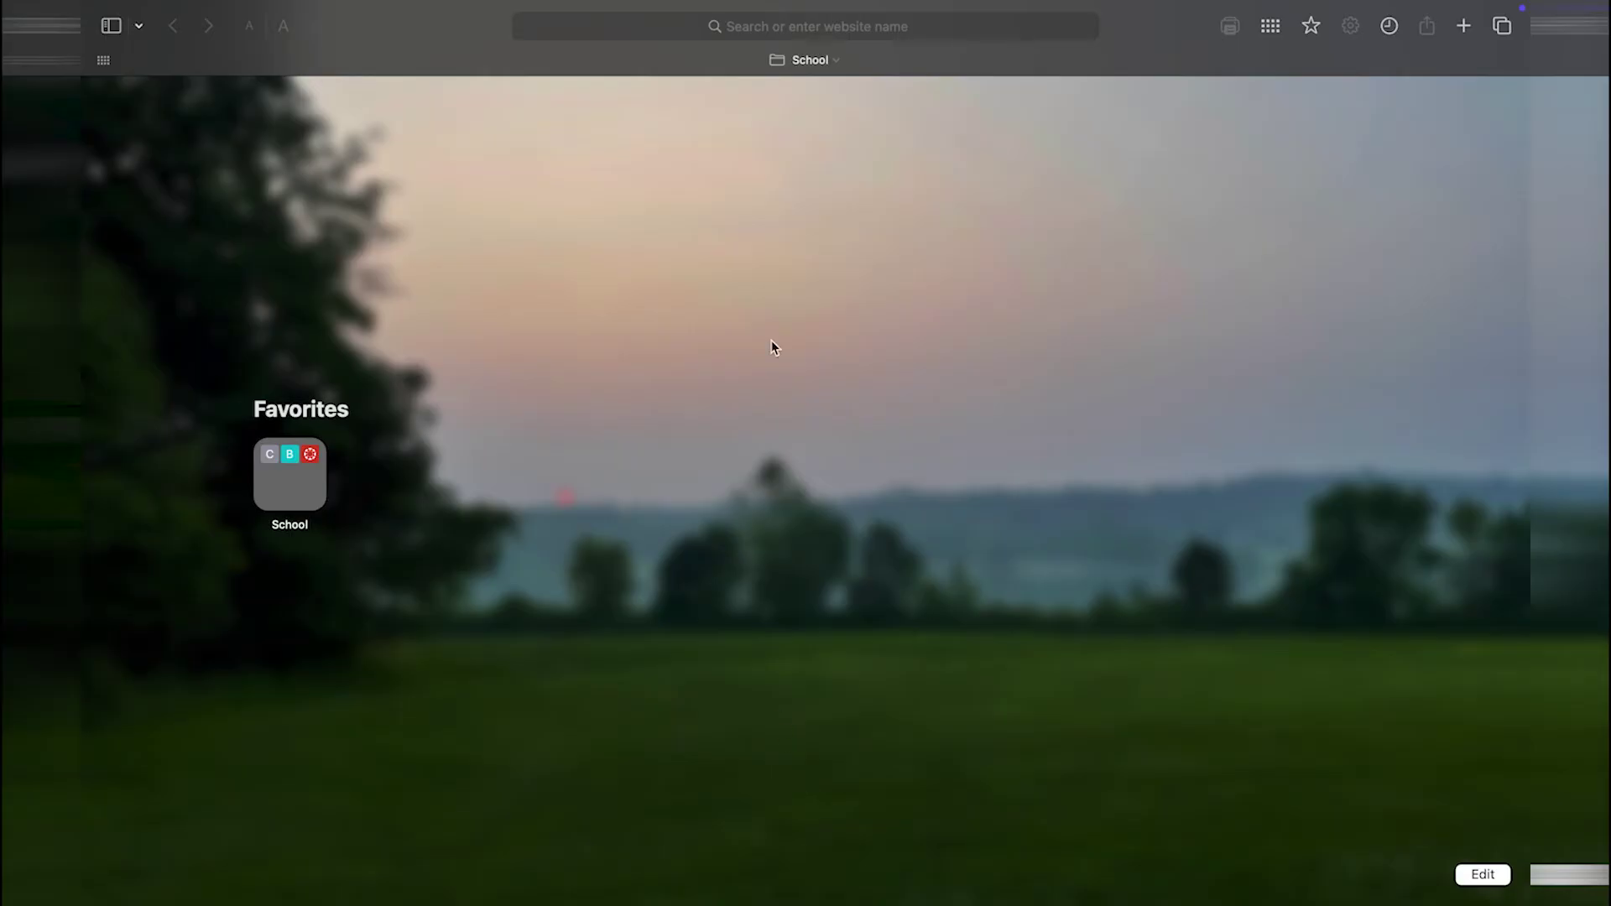
click(789, 32)
text(octopi.local)
key(Return)
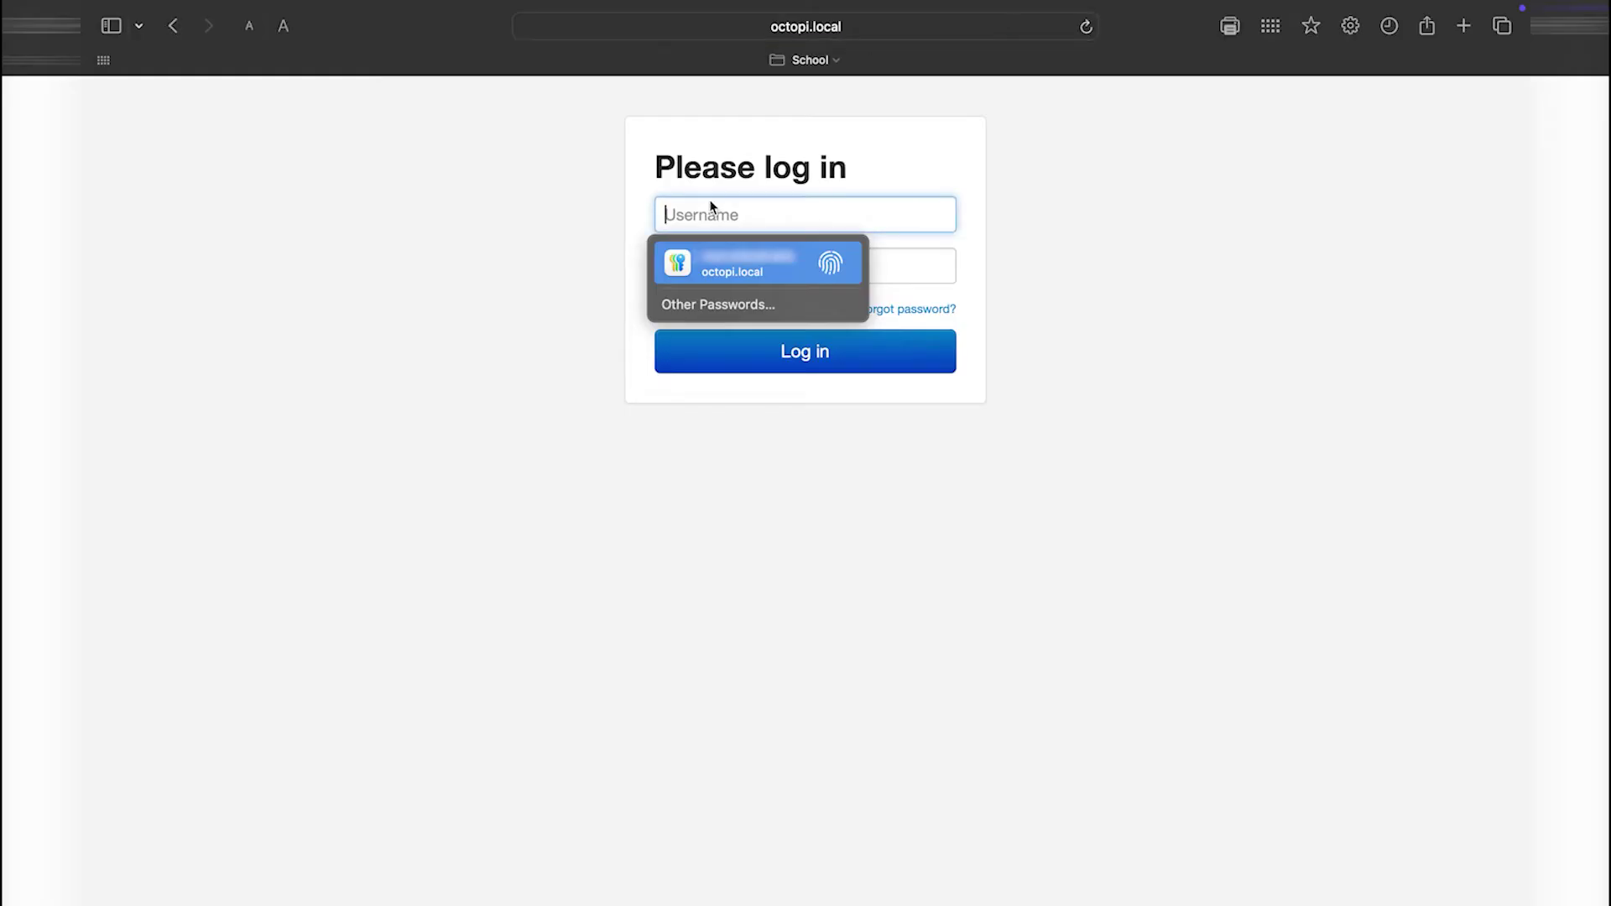
click(721, 263)
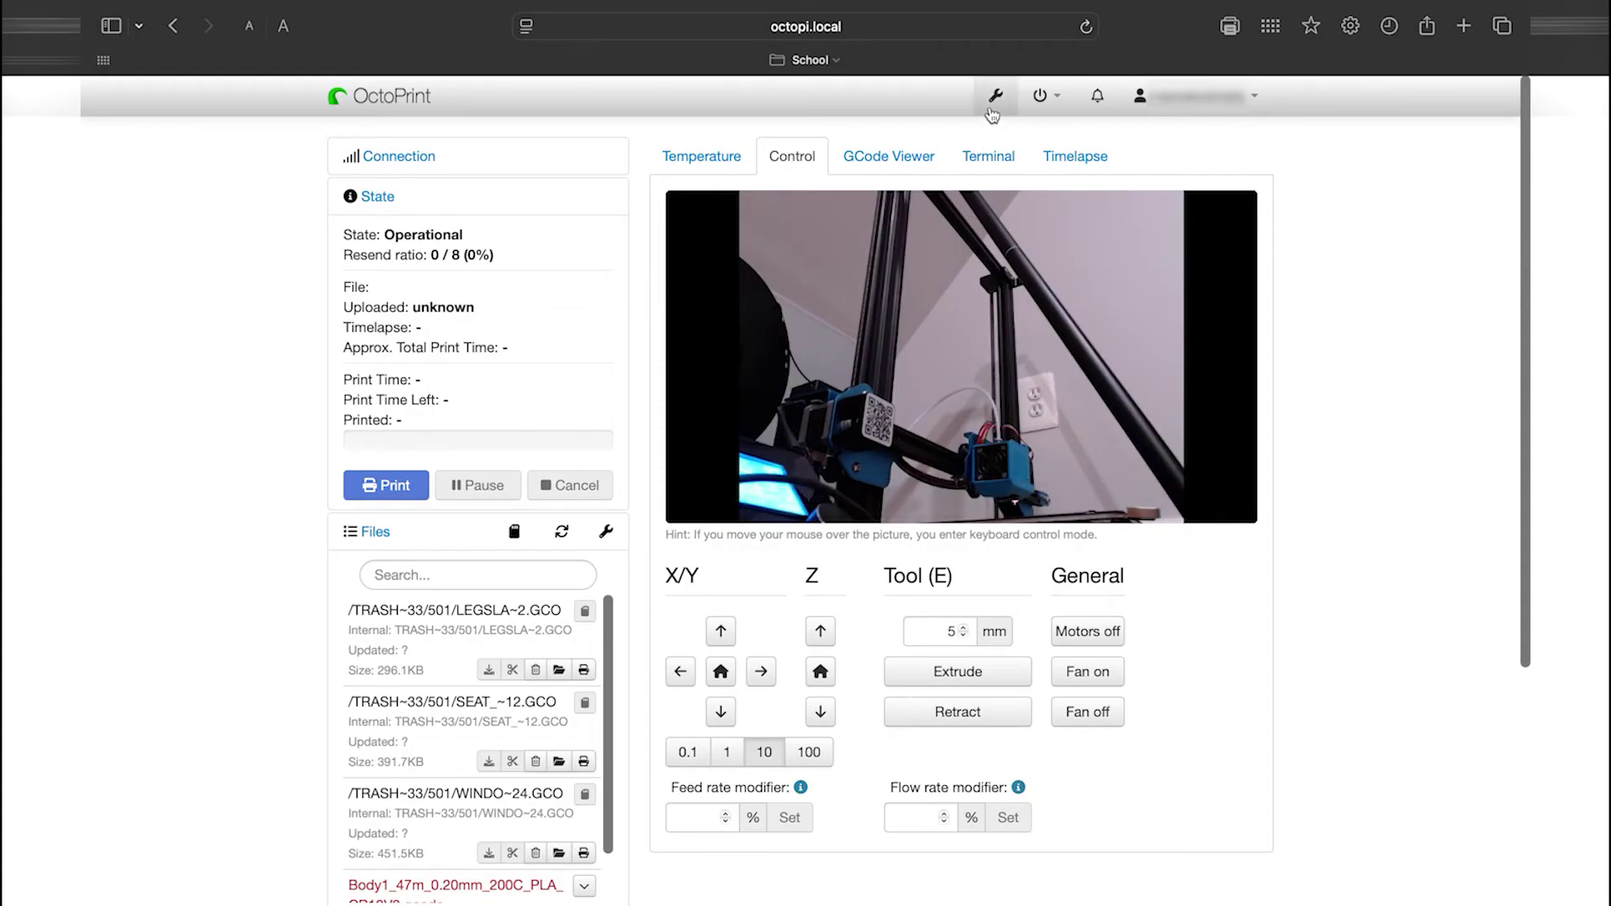
Step: Search the Plugin Manager repository for 'ui', install UI Customizer, and confirm the server restart
click(996, 96)
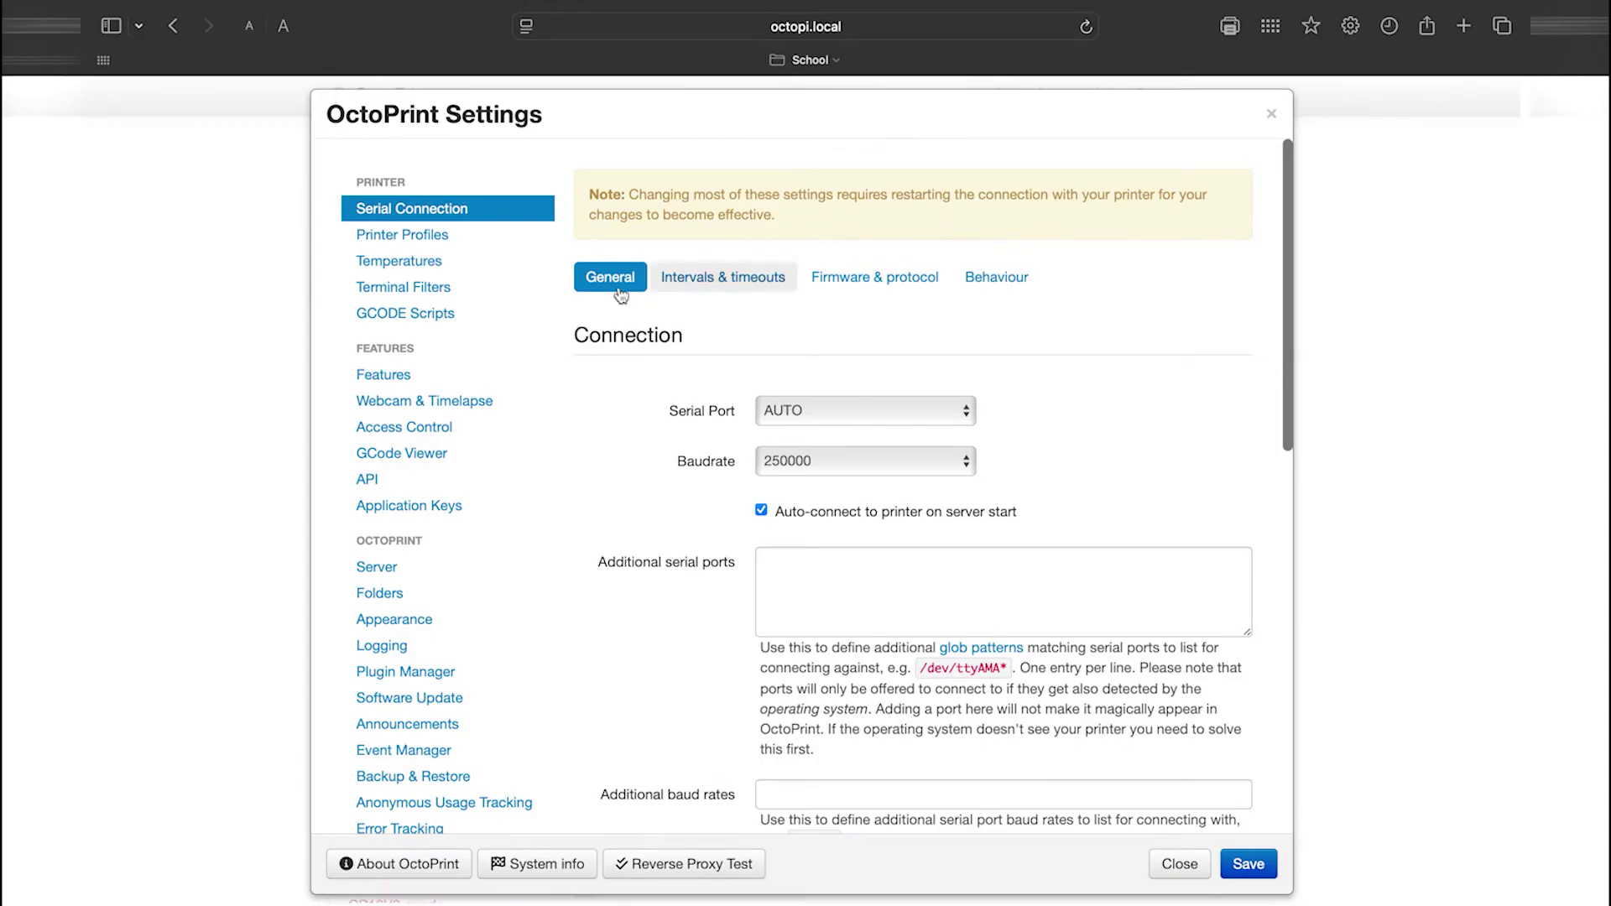
click(391, 676)
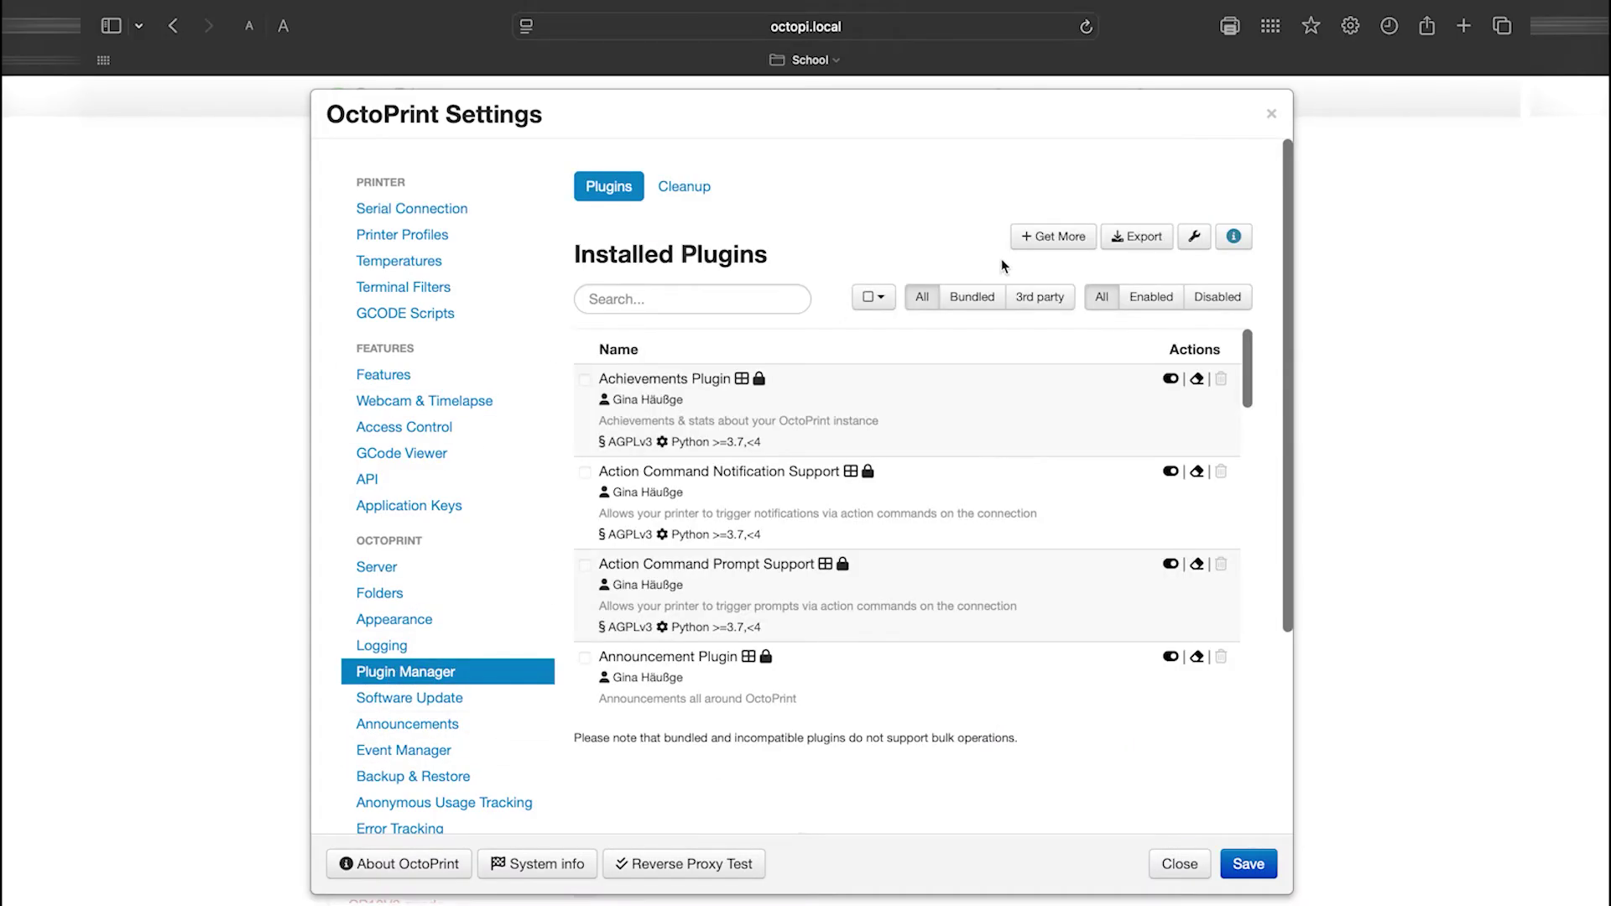
click(1034, 236)
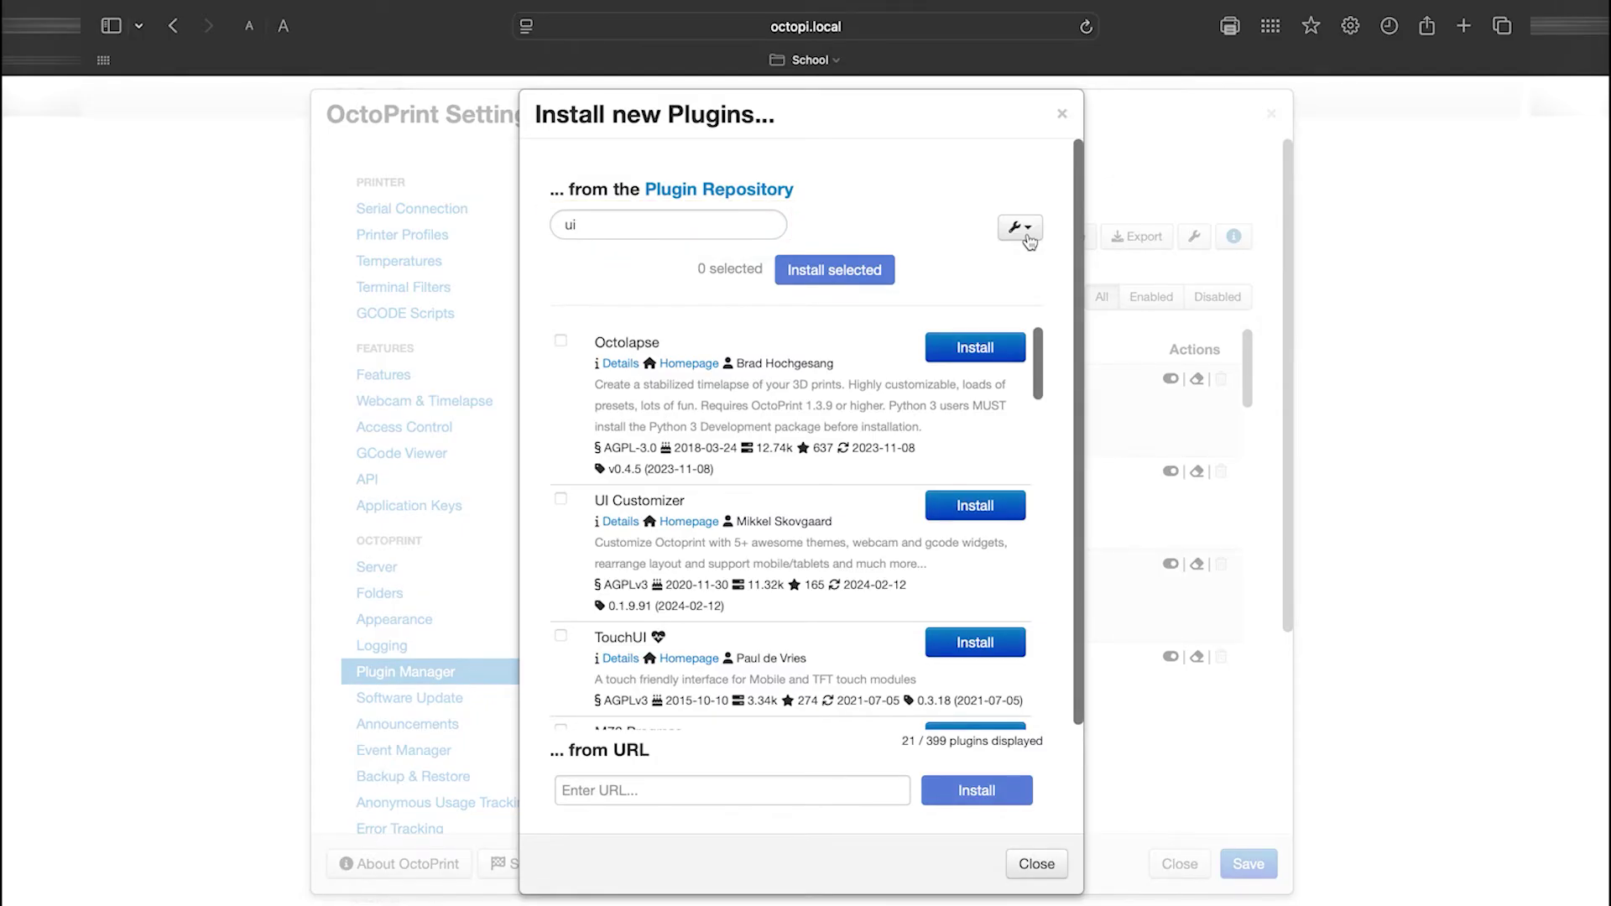
double_click(571, 224)
key(BackSpace)
text(ui)
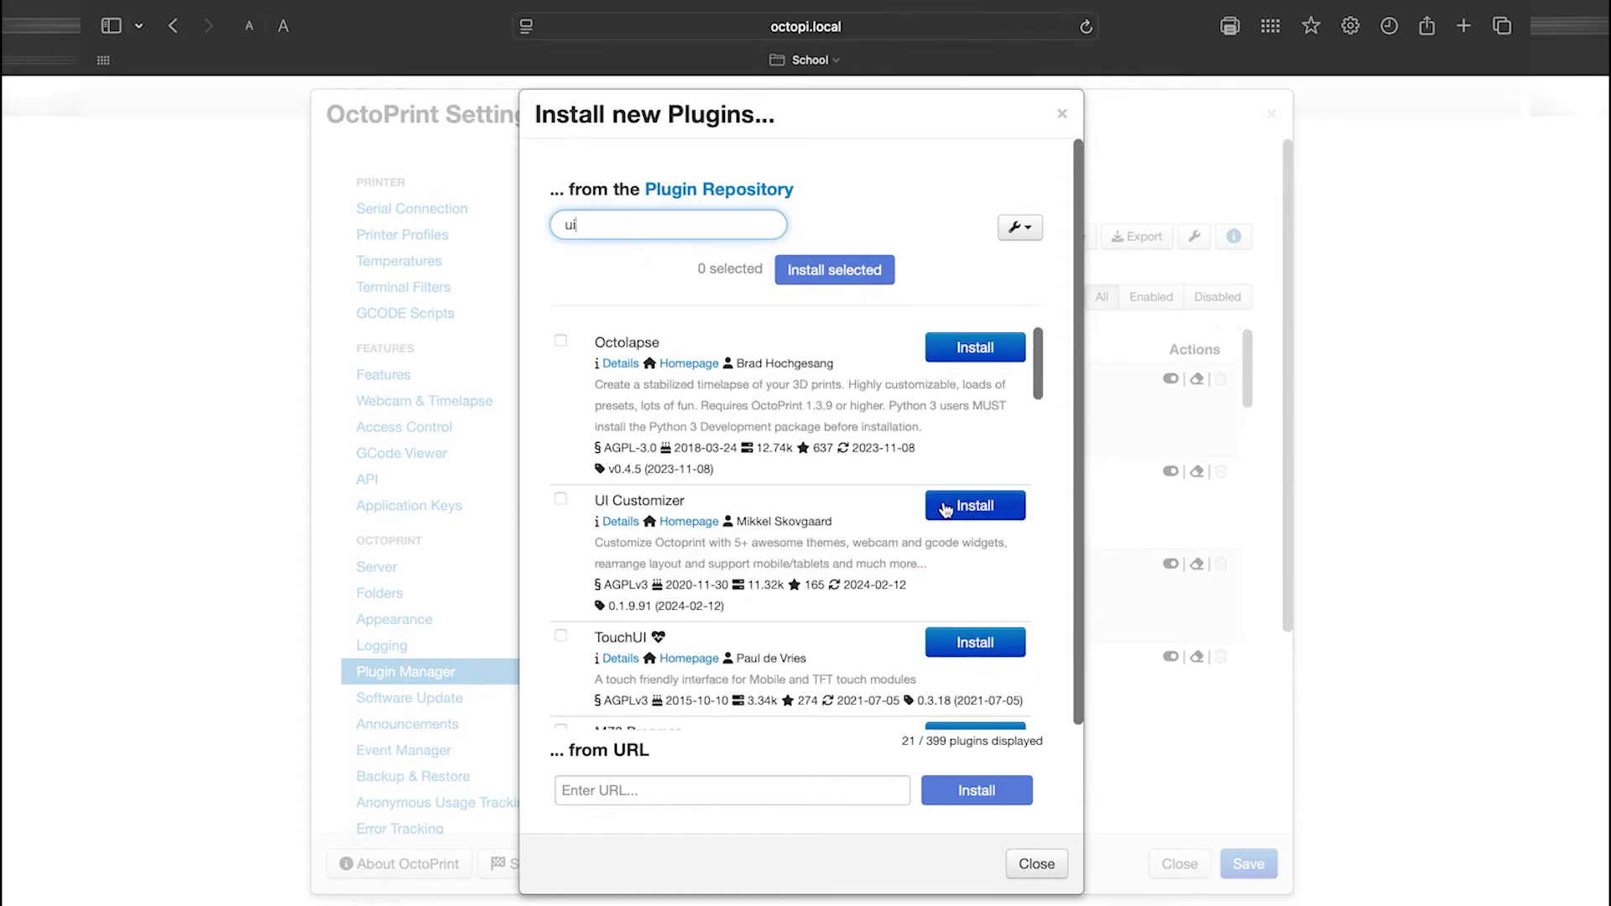
click(946, 508)
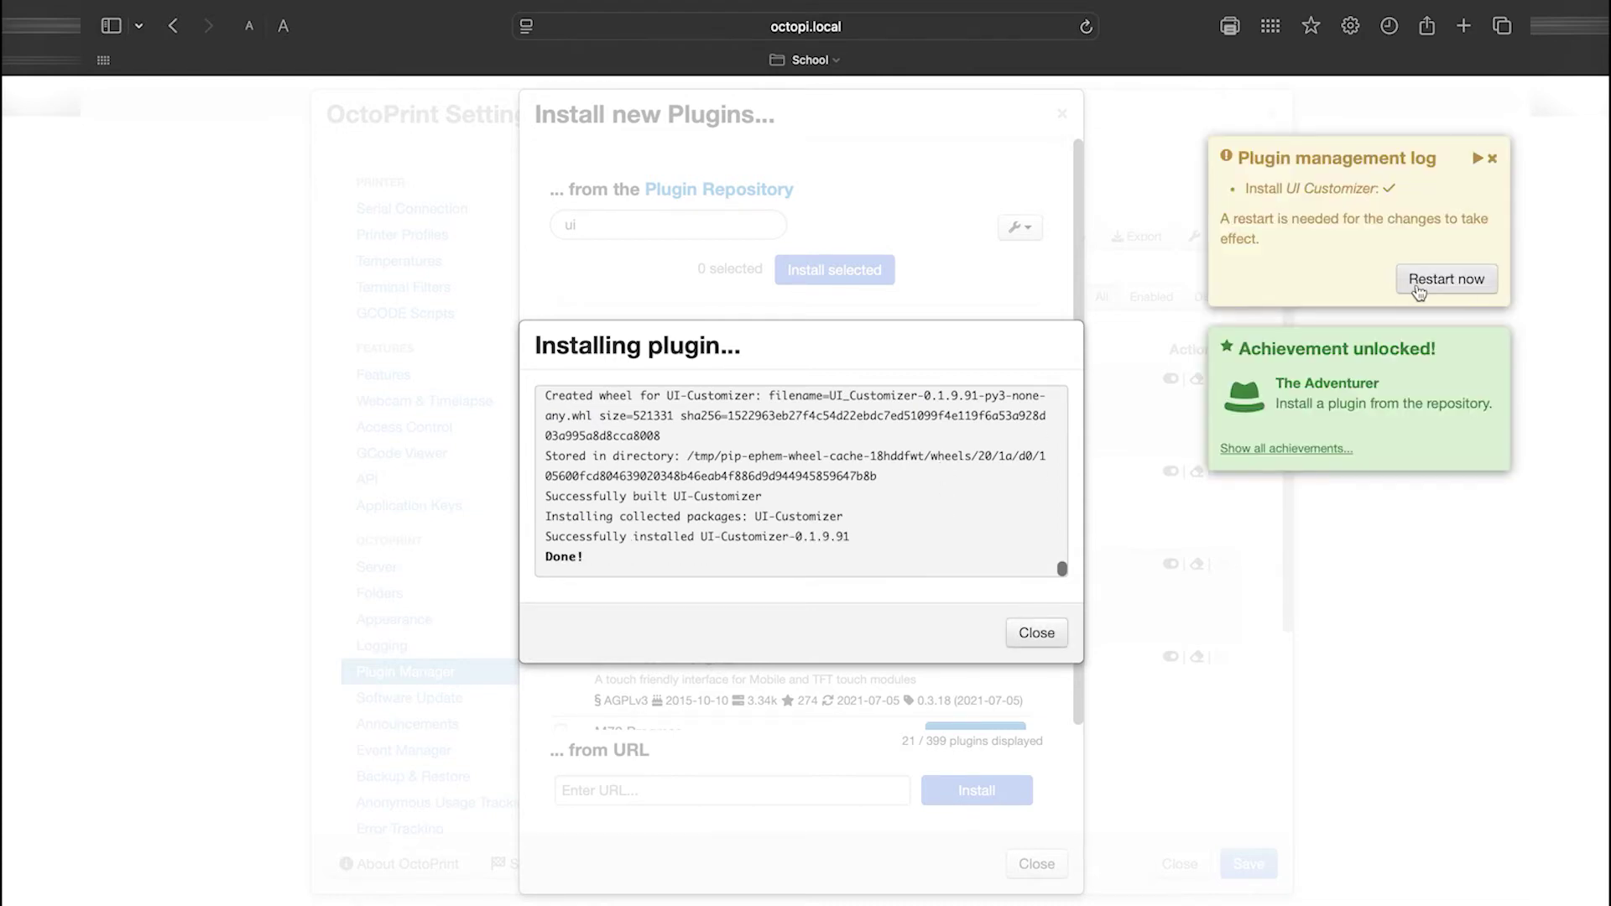
click(1419, 292)
click(1027, 599)
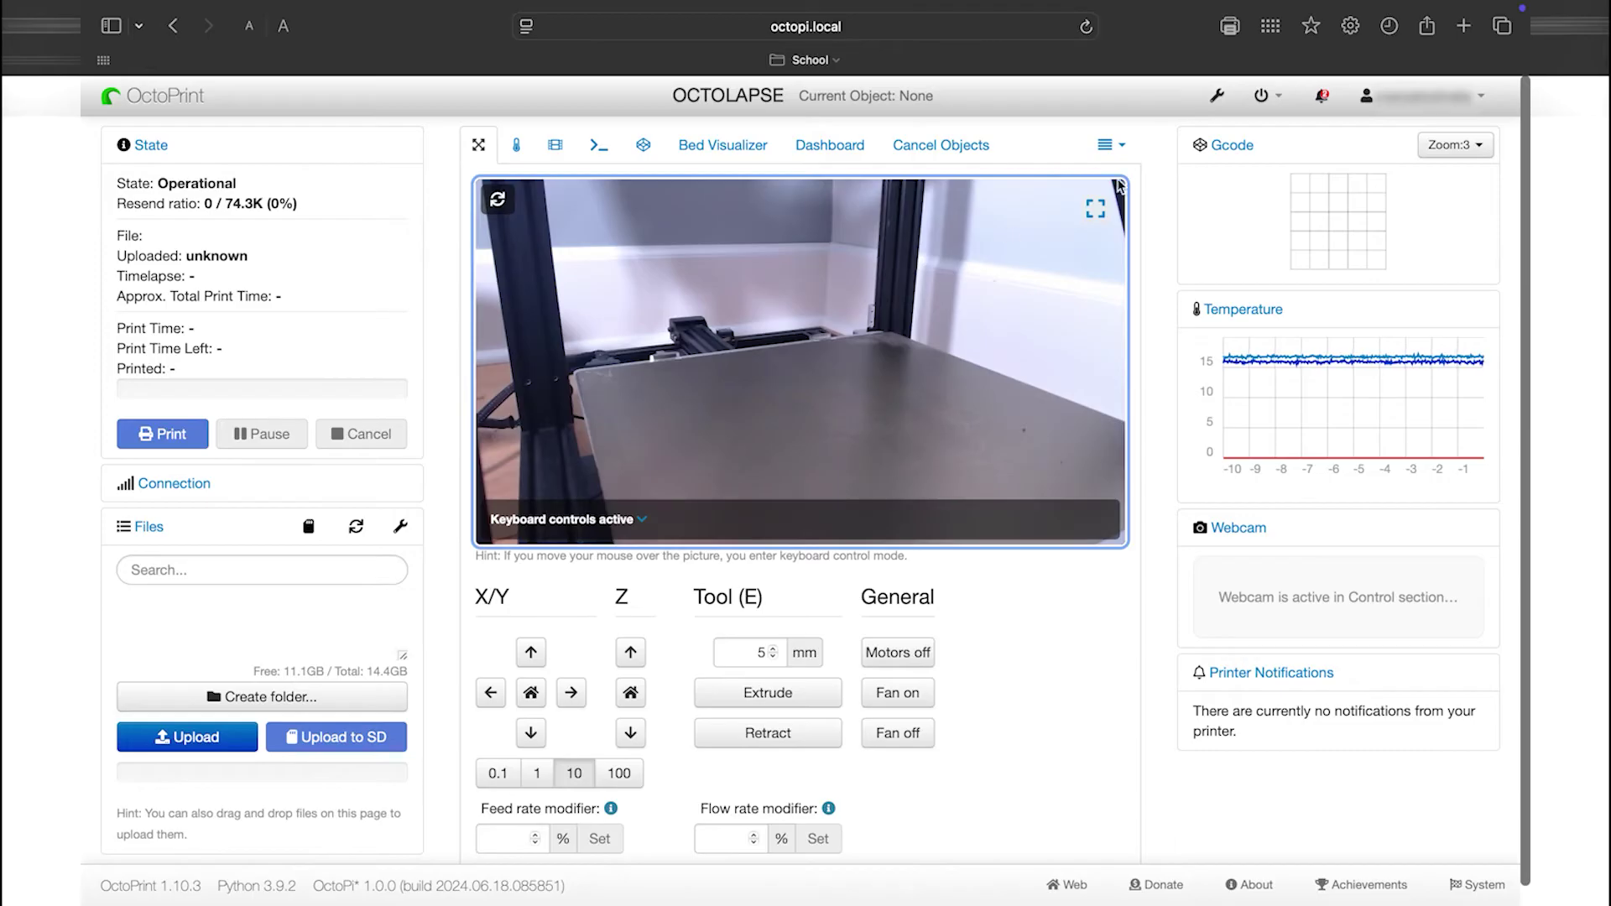
Step: Apply the Red night theme in UI Customizer's Themes list and save the settings
click(1218, 97)
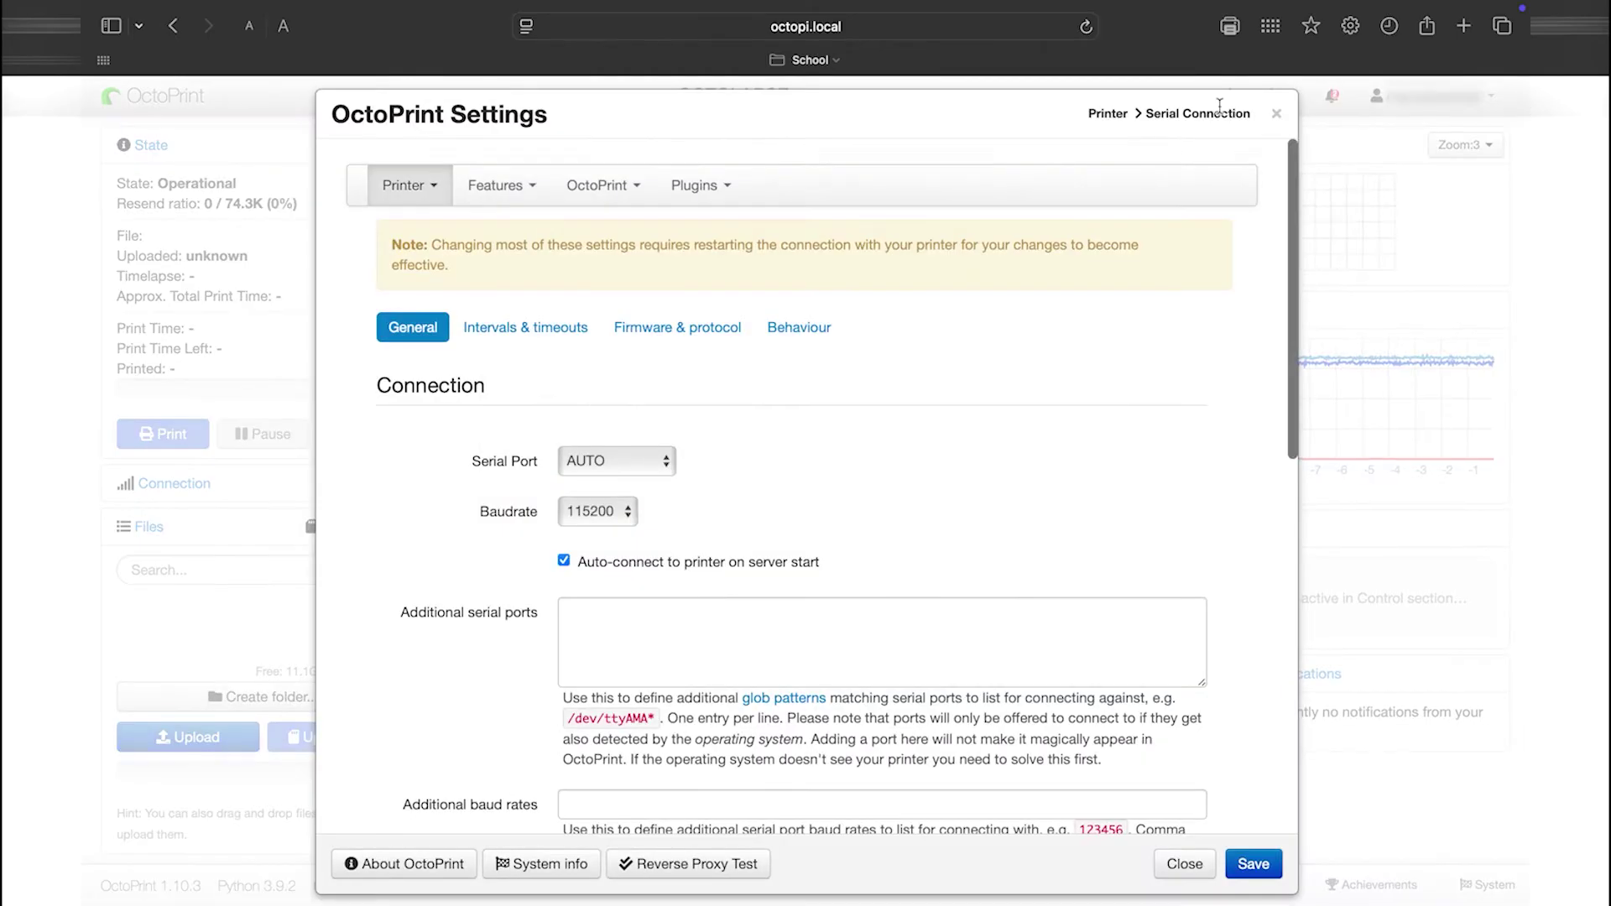
click(695, 185)
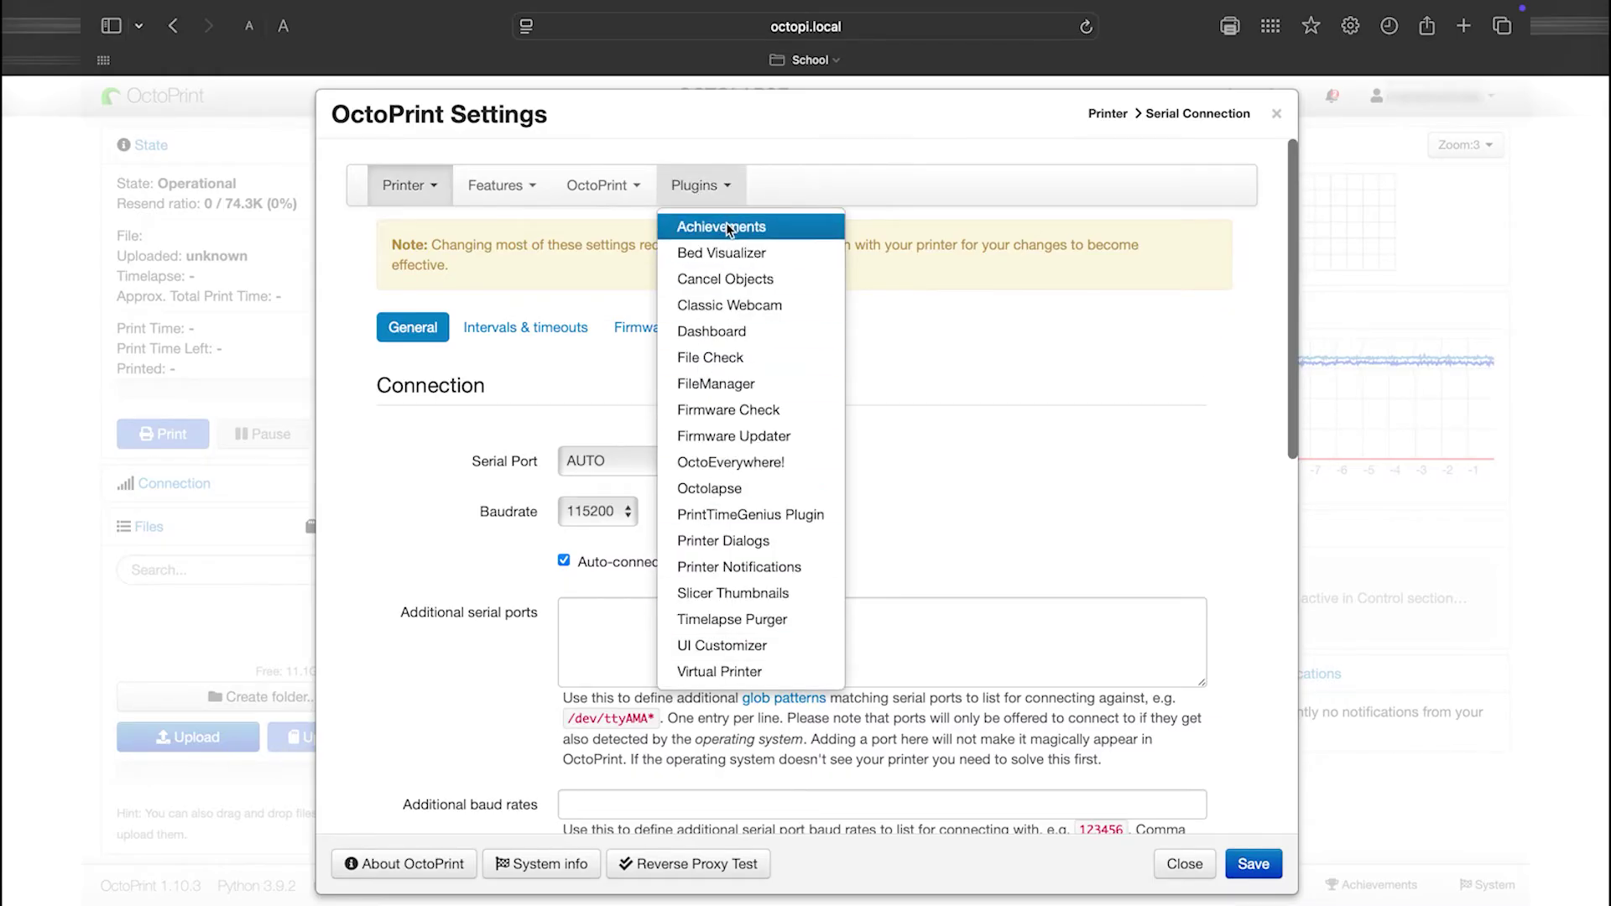
click(724, 645)
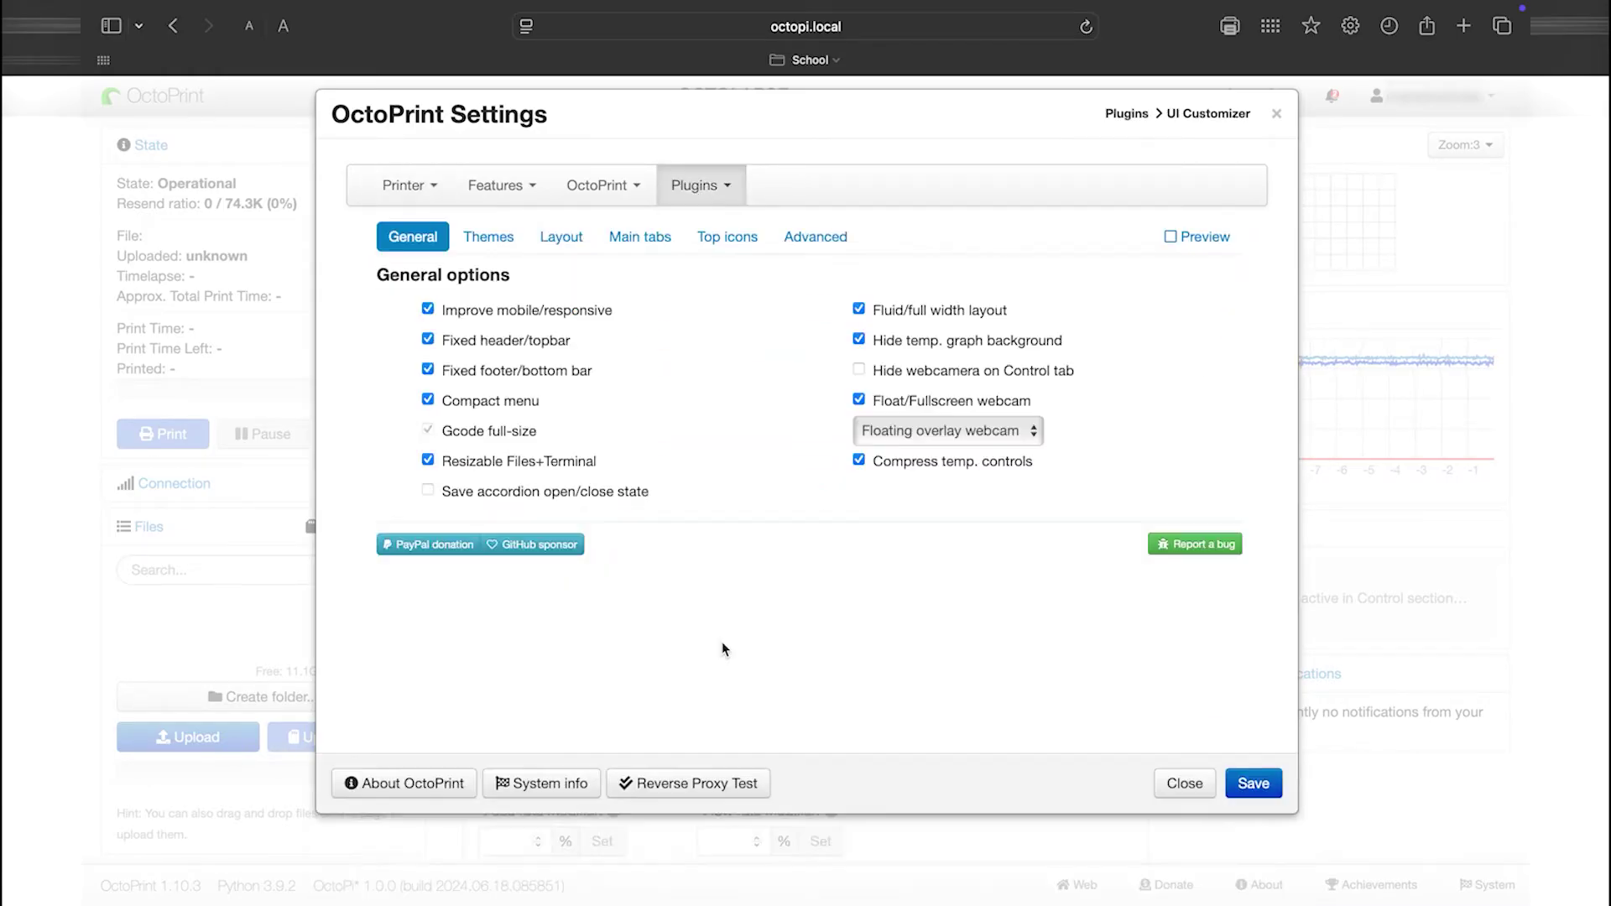
click(476, 239)
scroll(940, 613, down, 1)
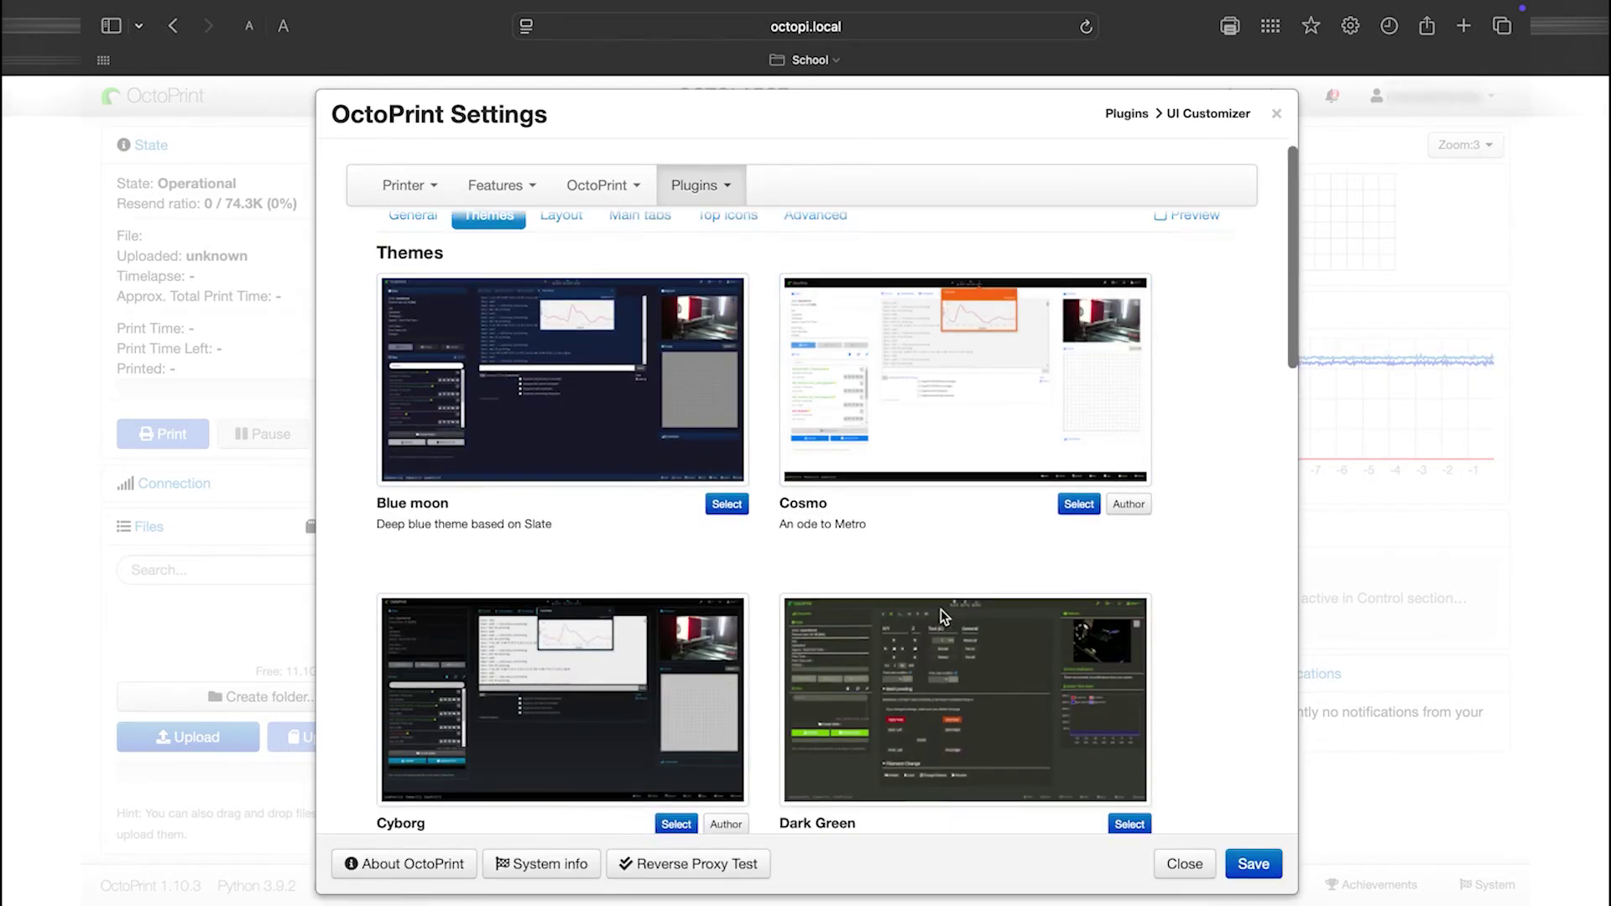
scroll(940, 610, down, 12)
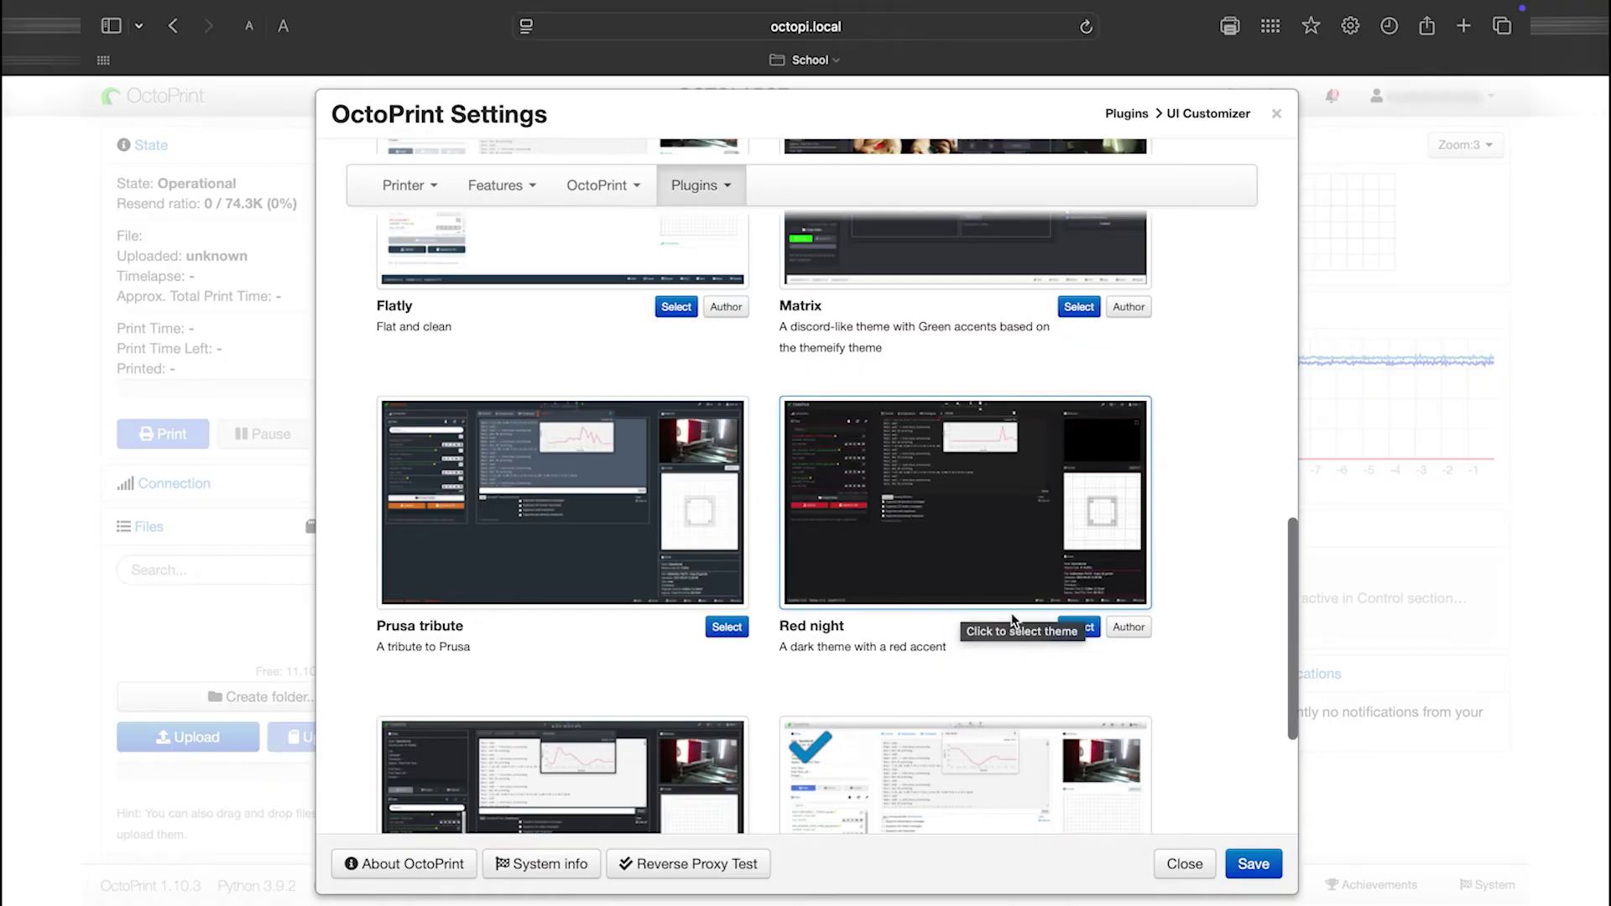
click(1026, 628)
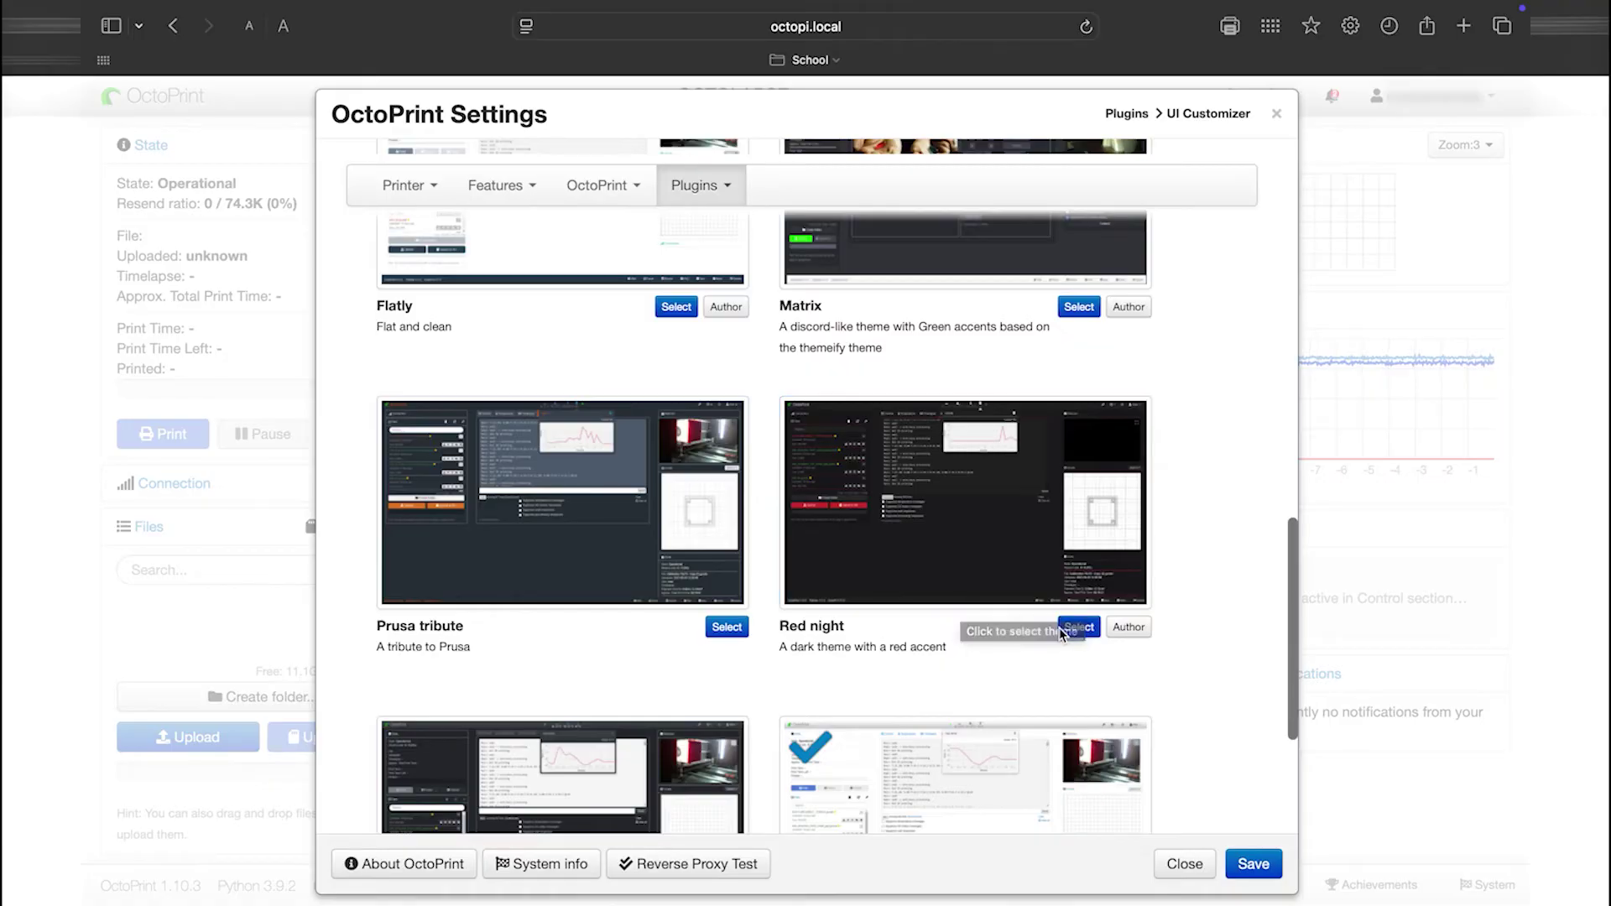
click(1250, 862)
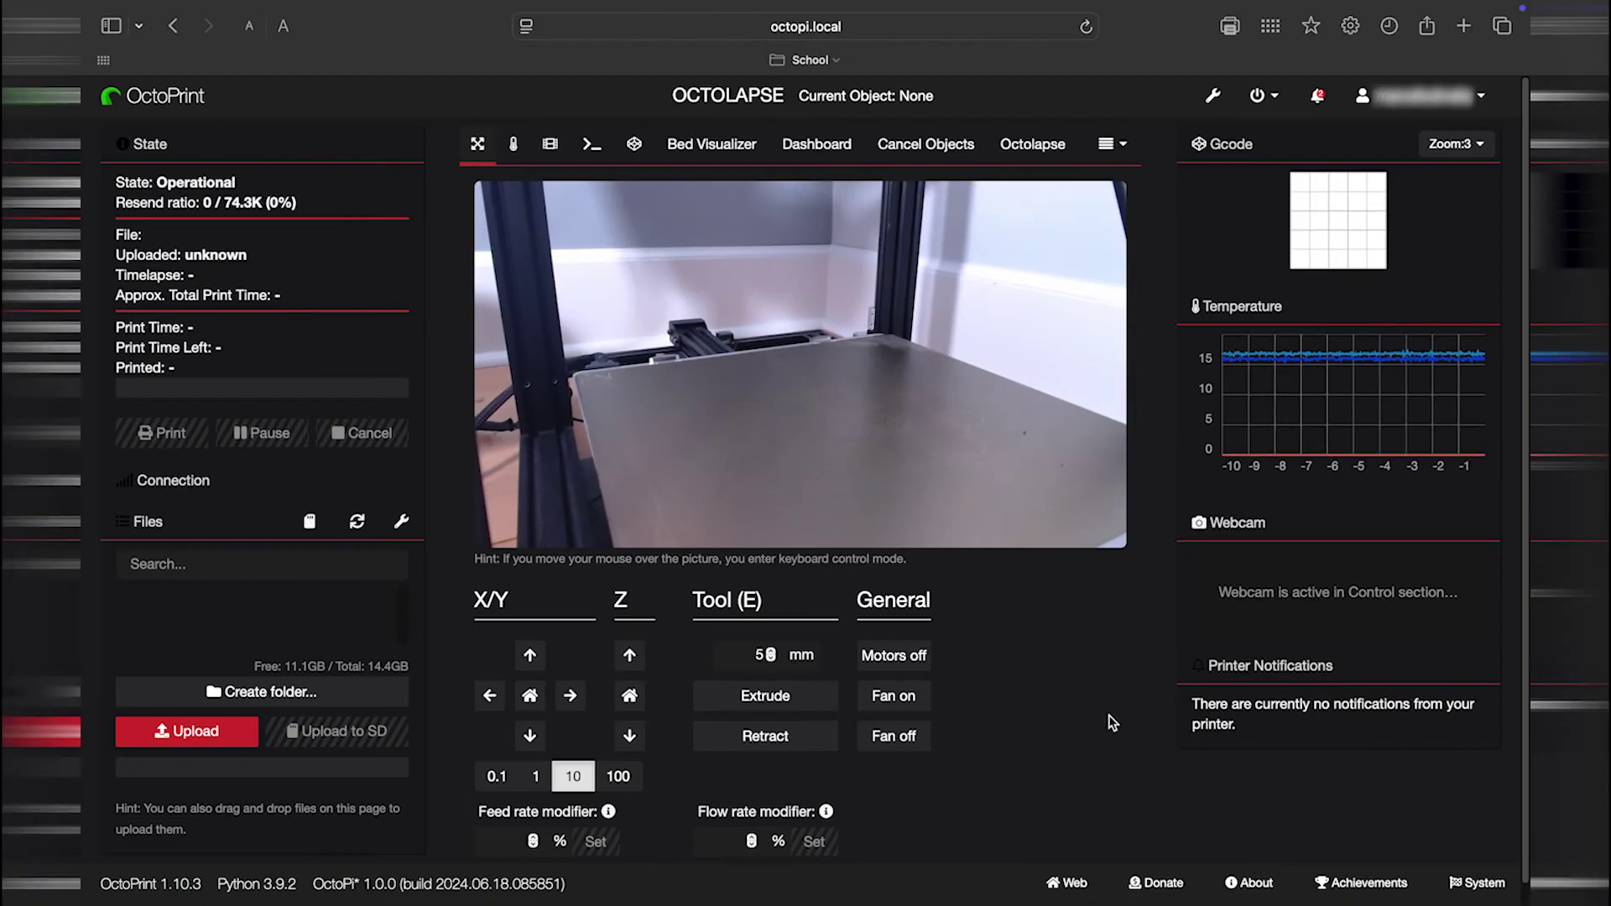
mouse_move(556, 300)
scroll(666, 475, down, 1)
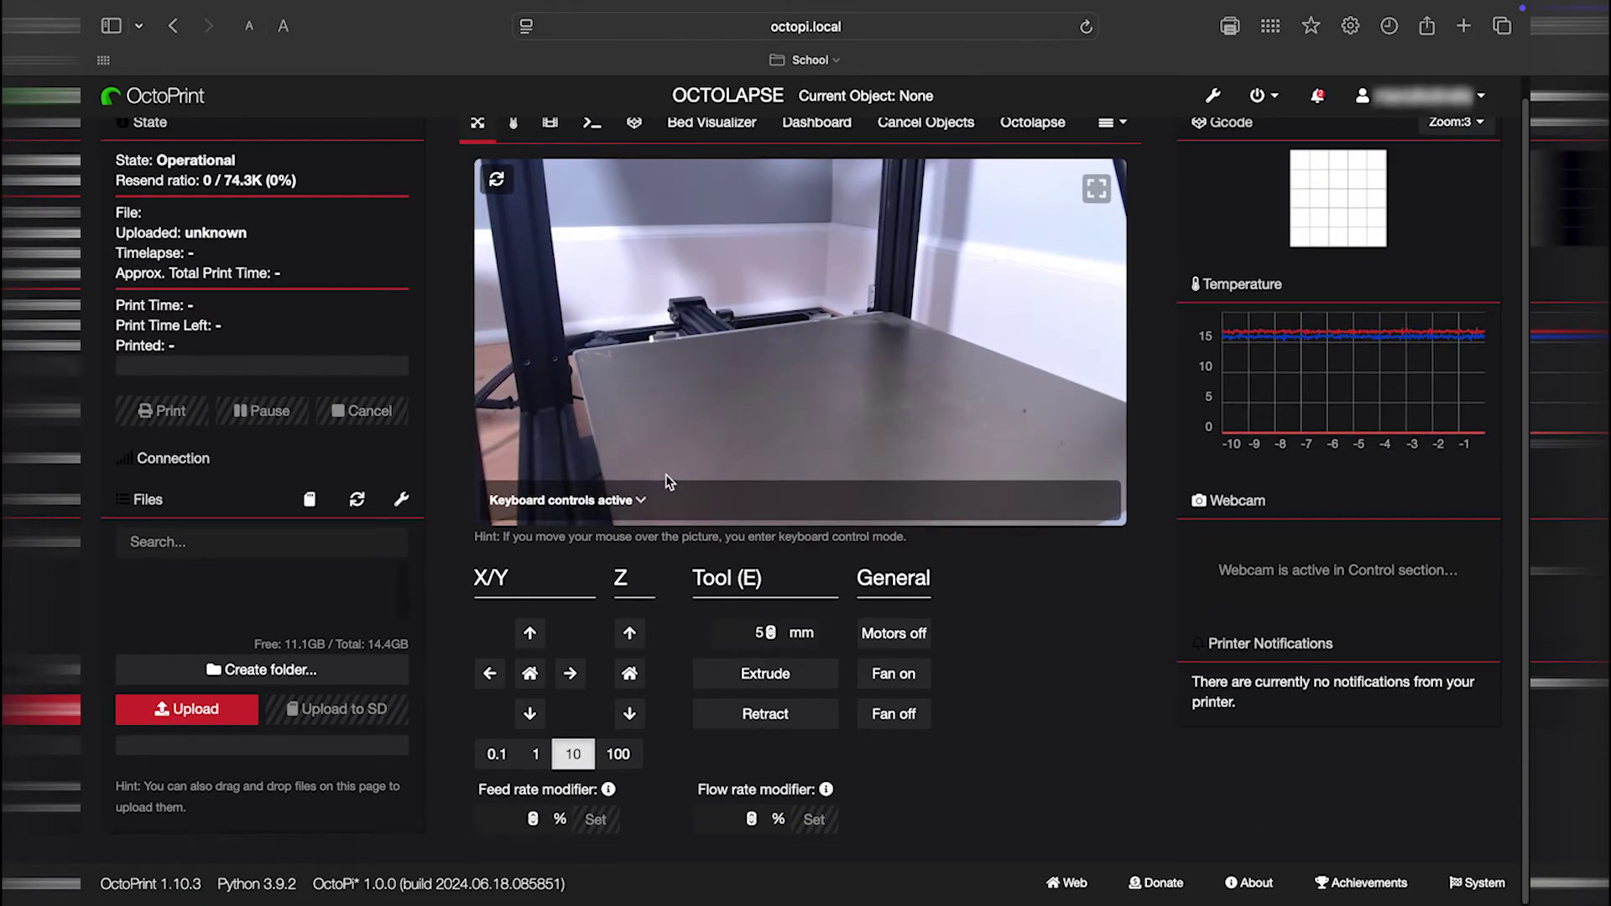
scroll(666, 475, up, 1)
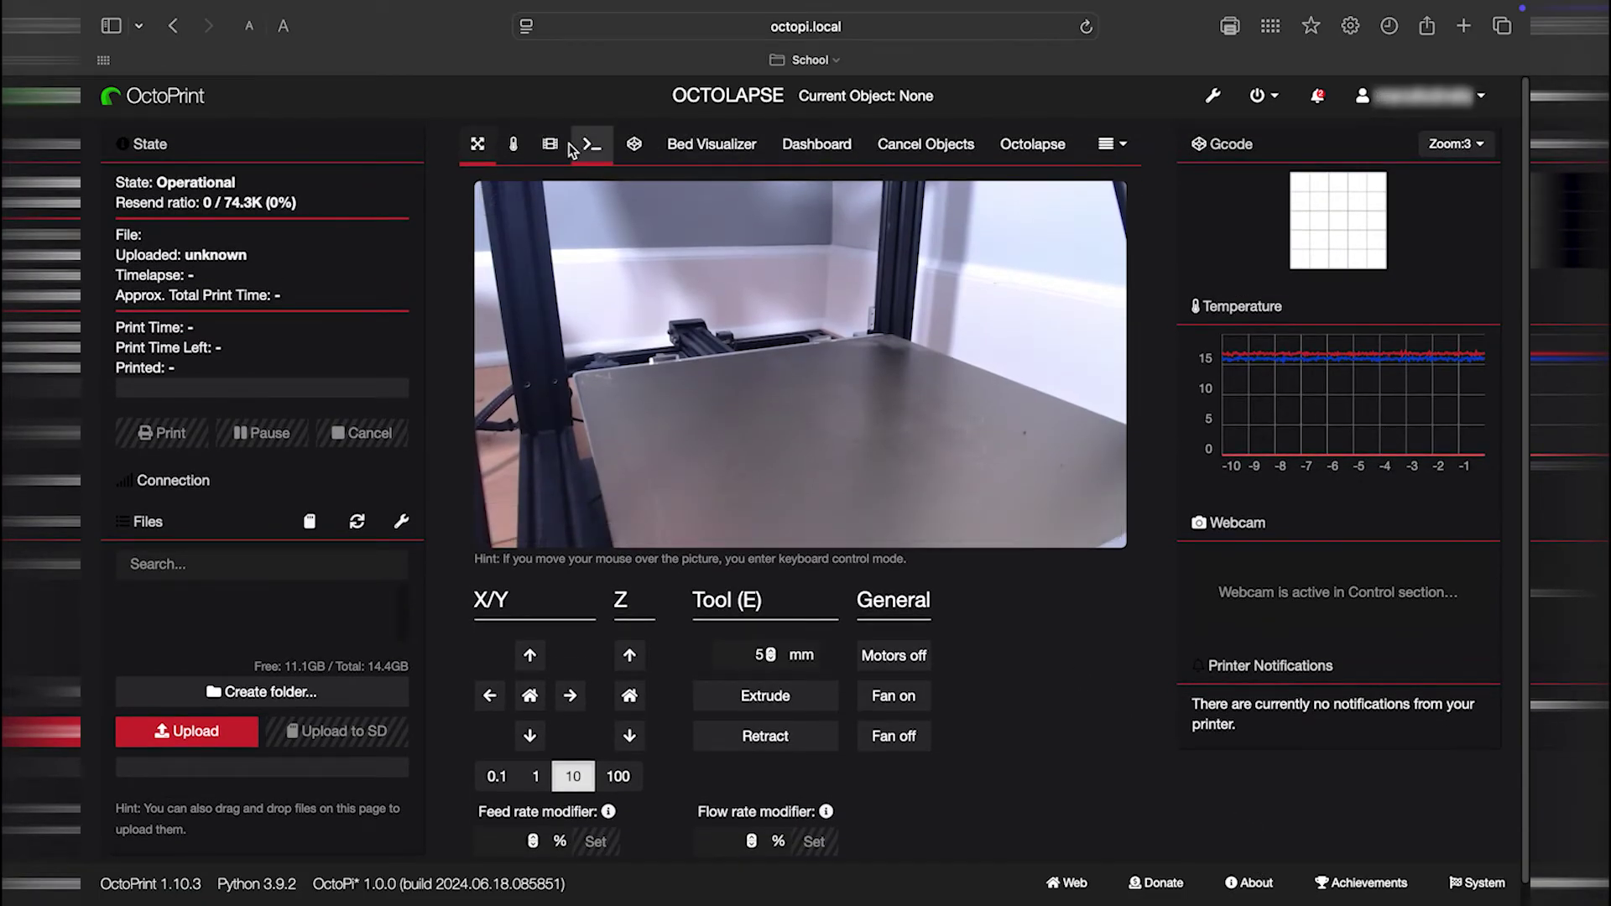
click(525, 146)
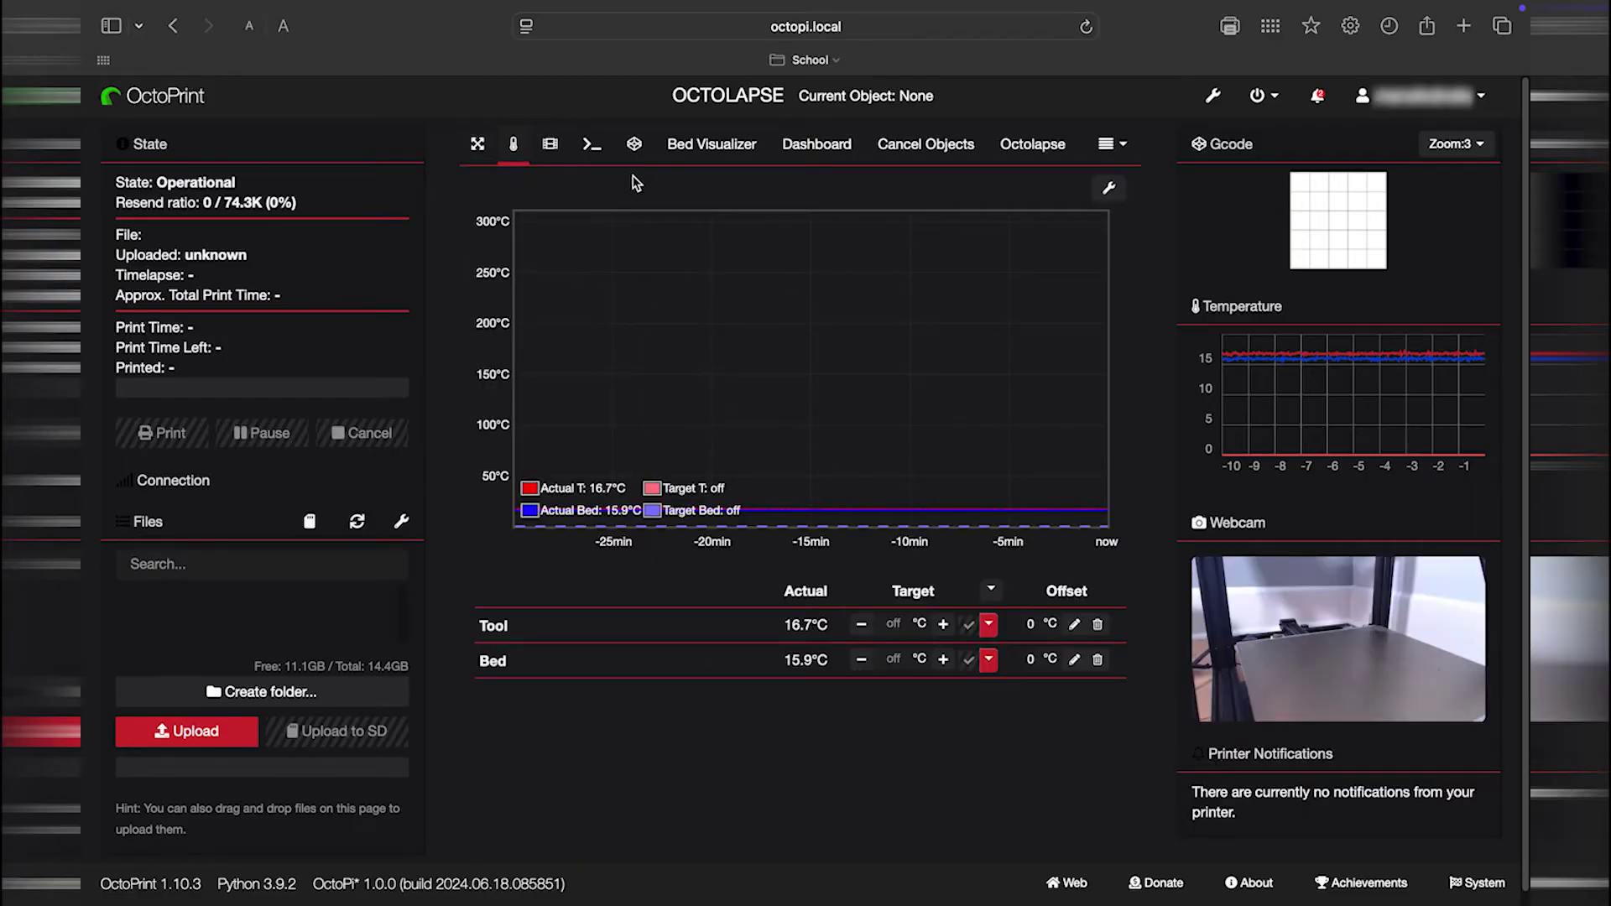
click(551, 145)
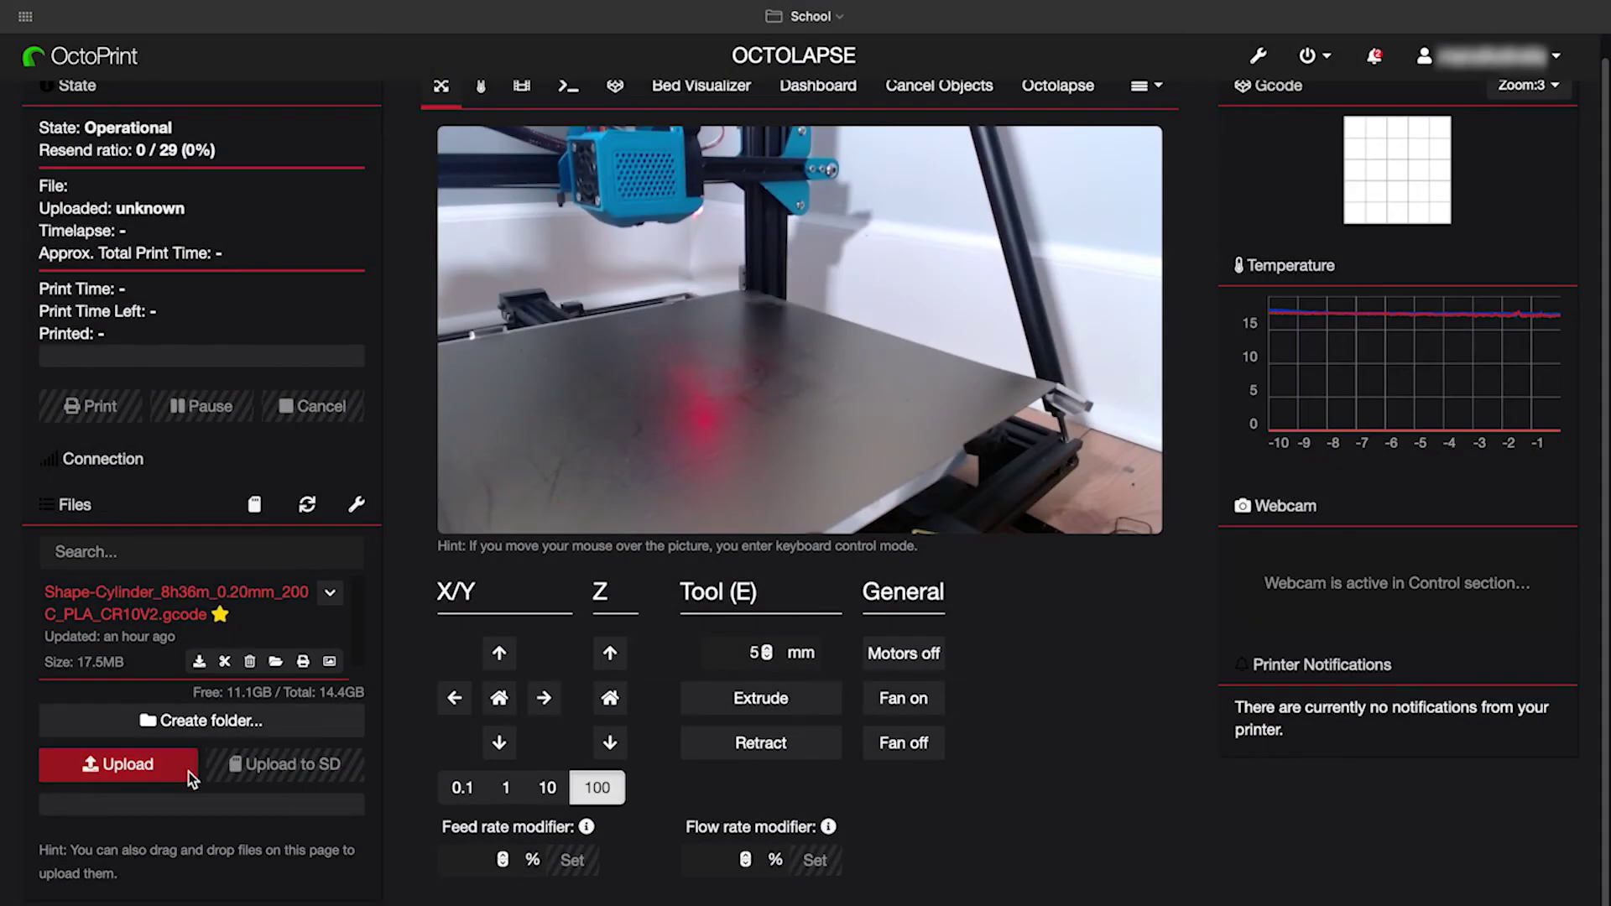
Step: Upload Bolt_4h12m_0.08mm_200C_PLA_CR10V2.gcode and cancel the running Shape-Cylinder print
click(178, 769)
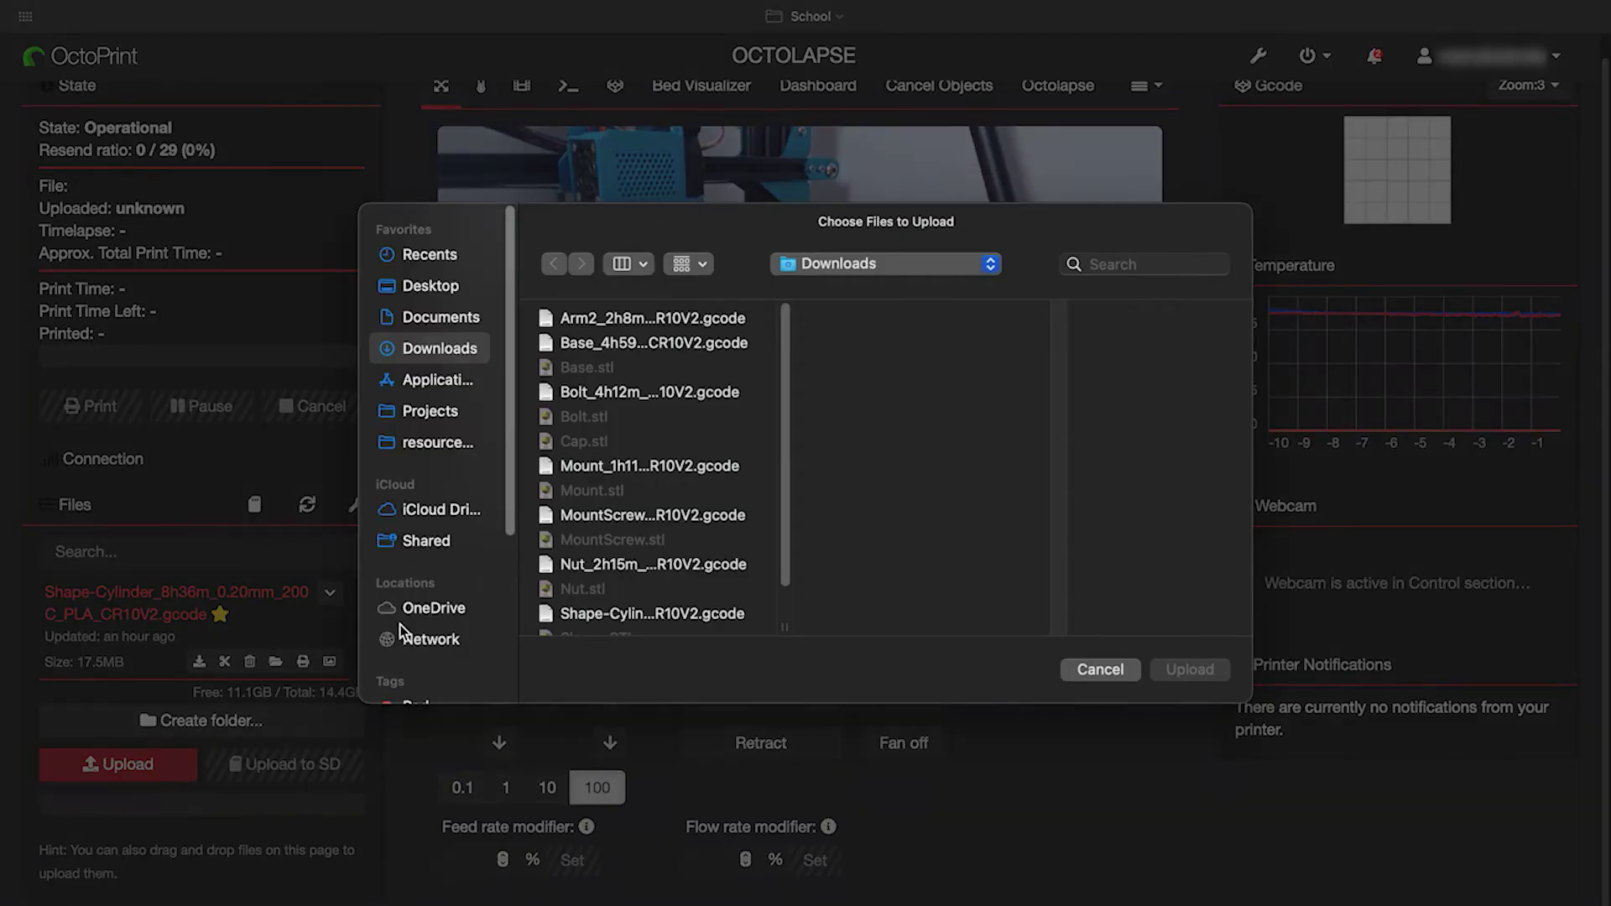
click(607, 392)
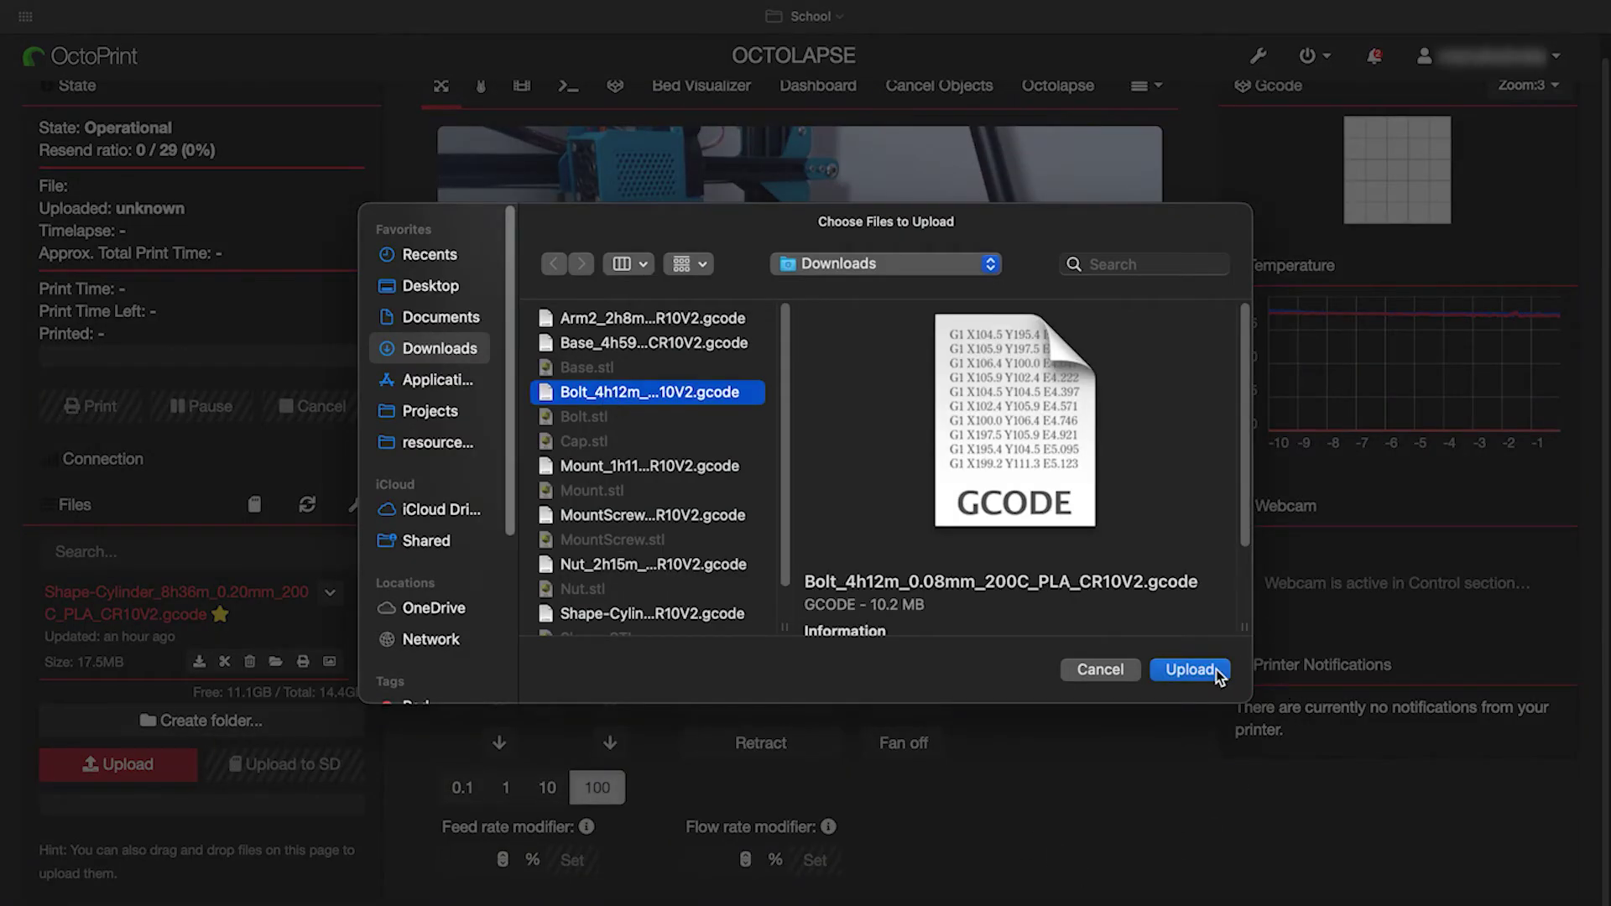
click(1217, 670)
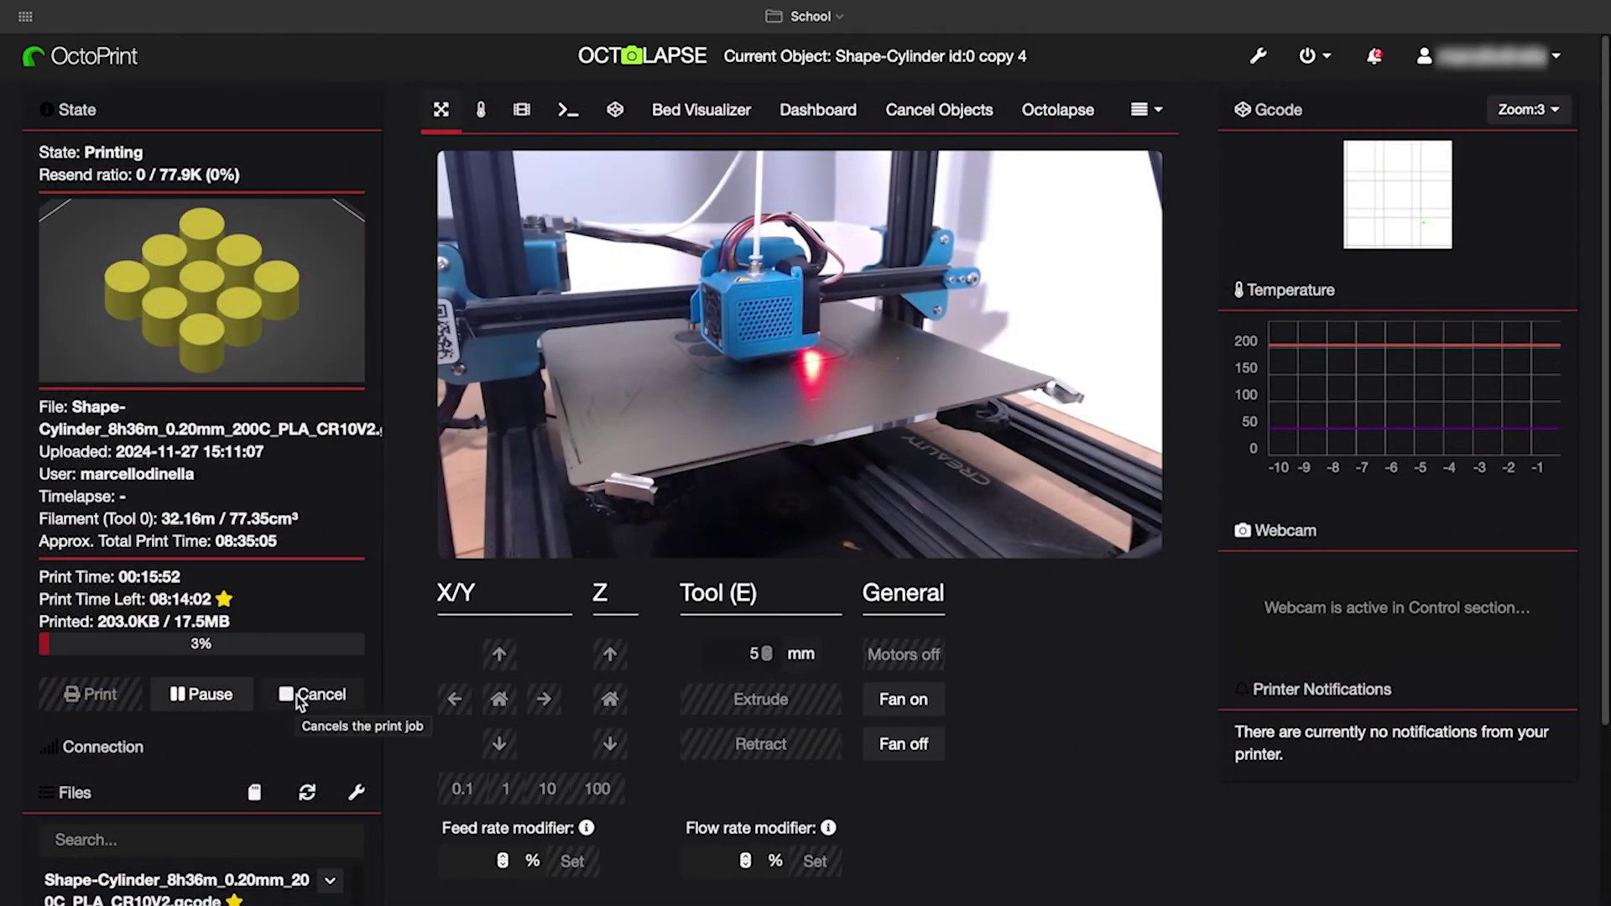
click(299, 697)
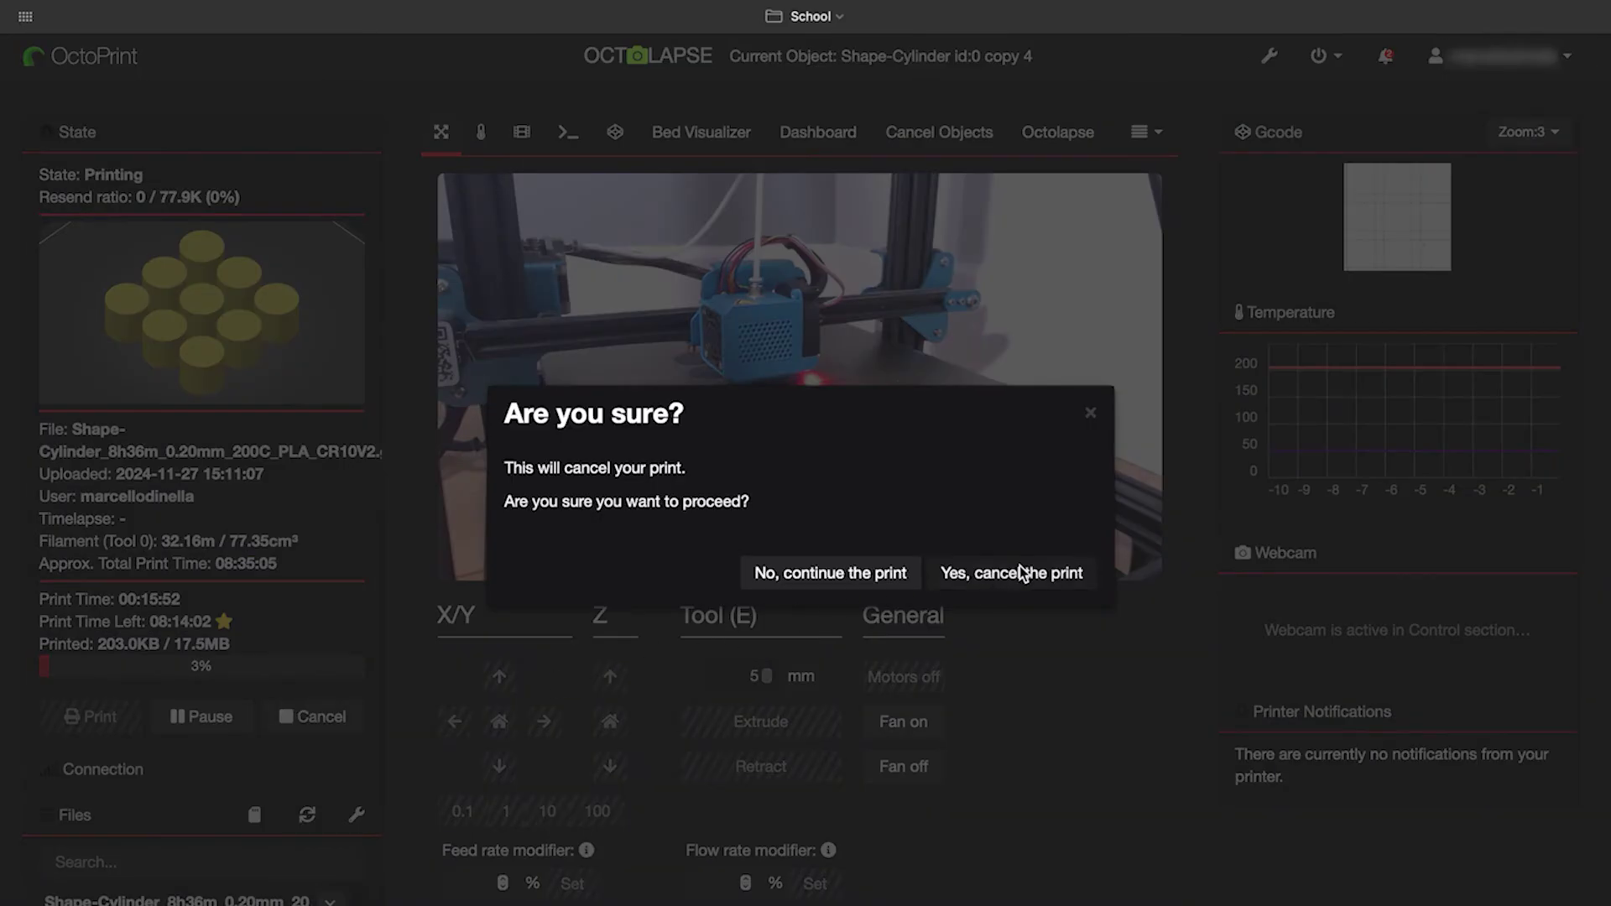
click(1020, 568)
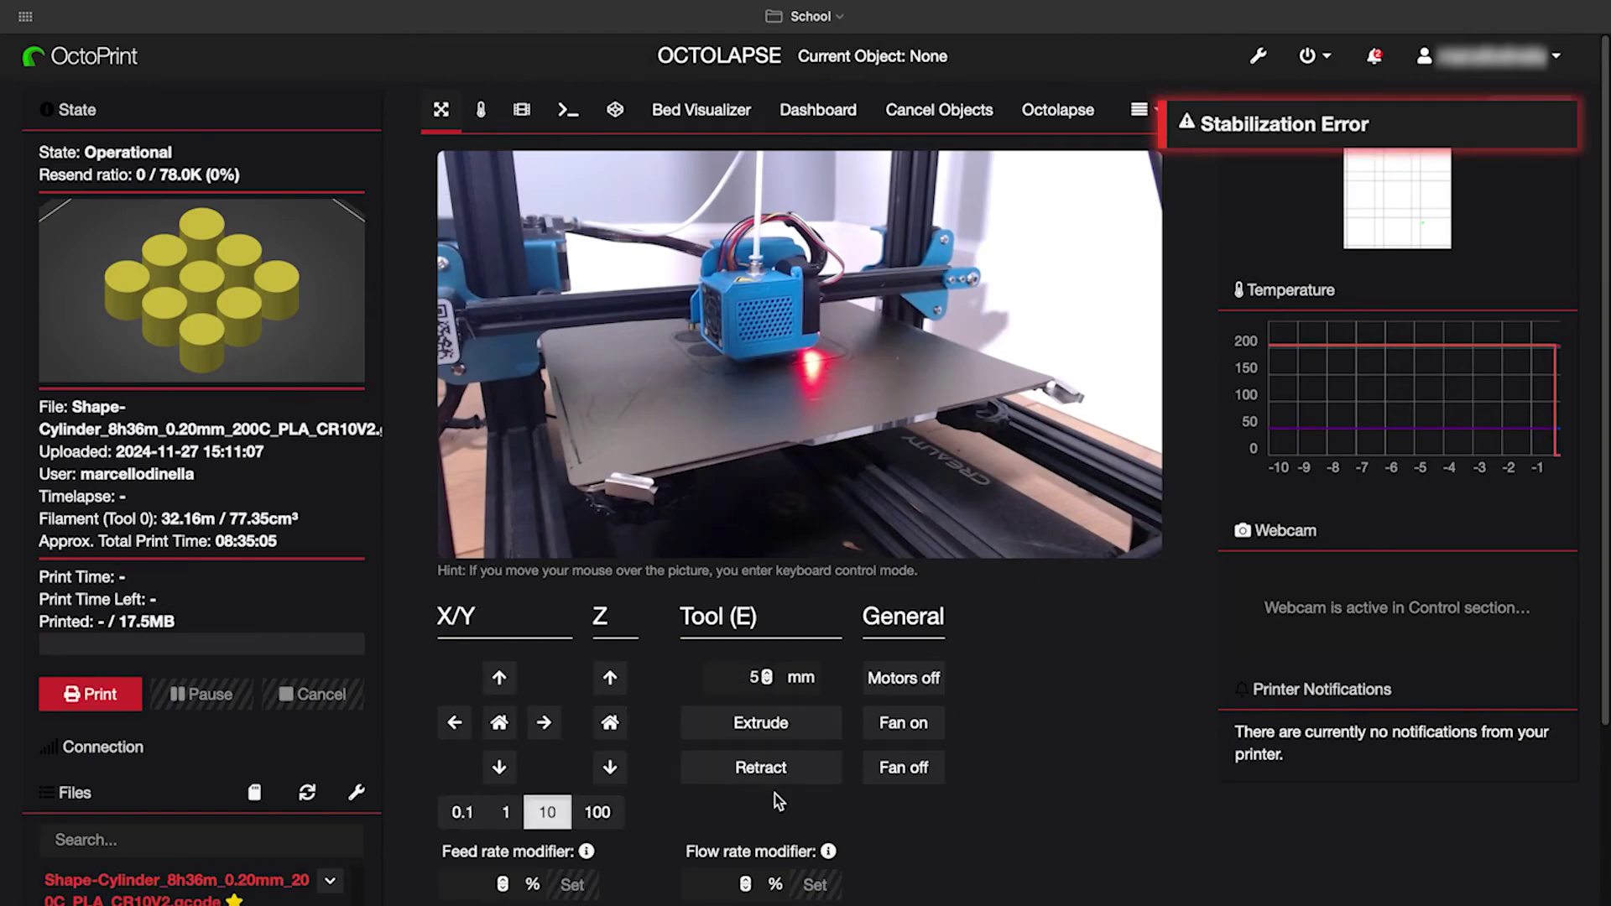
Step: Raise the print head on Z using the 100 jog distance
click(595, 815)
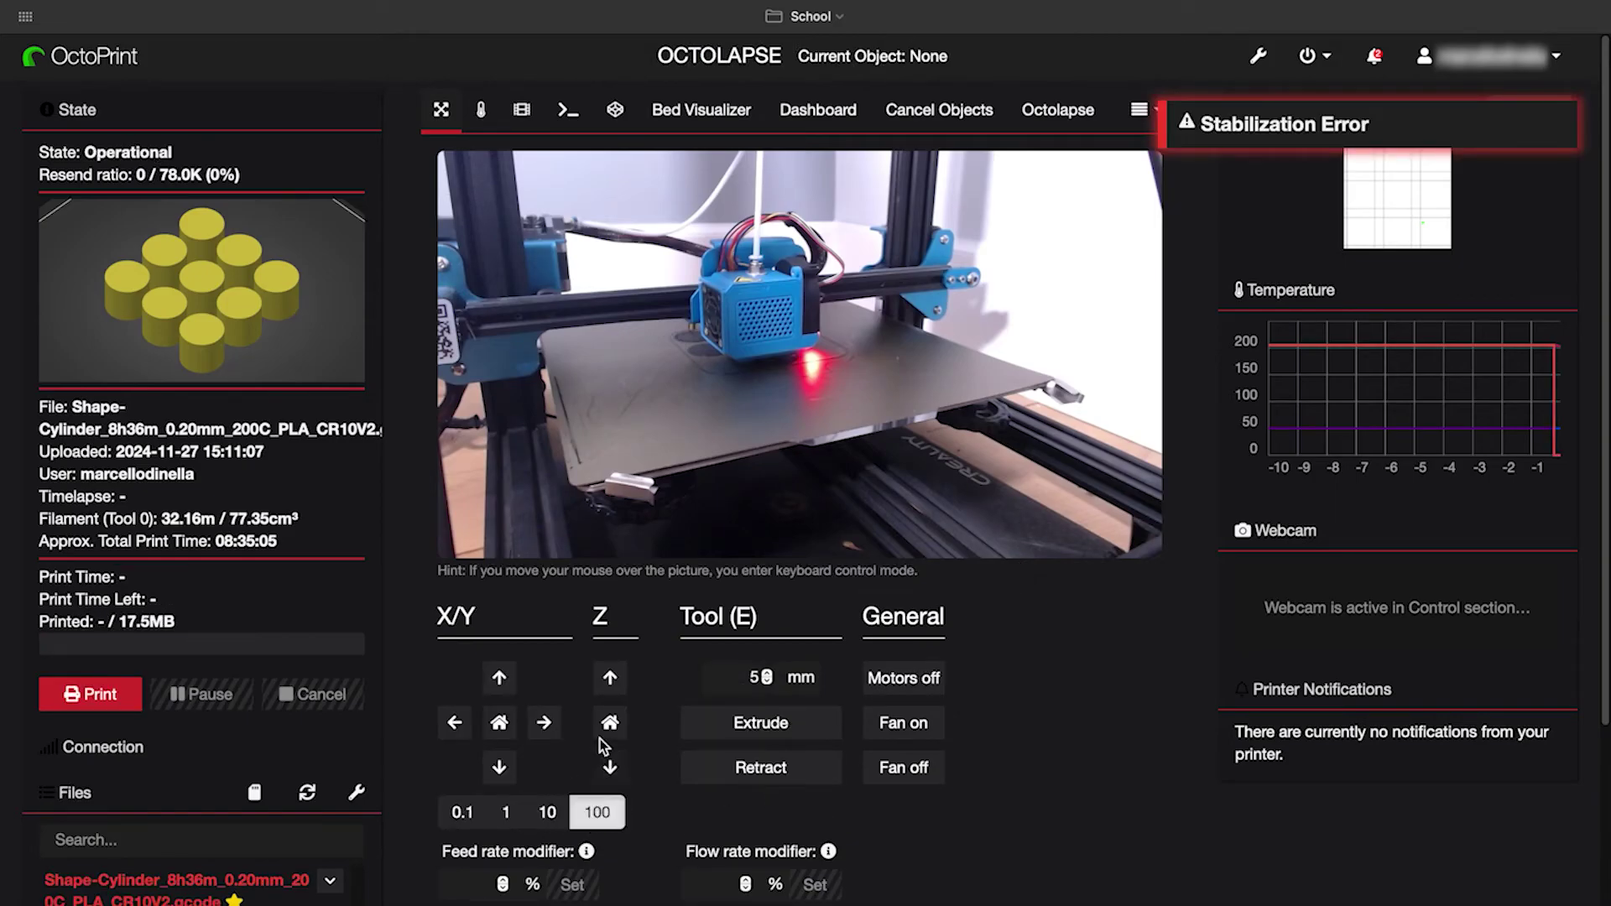
click(610, 678)
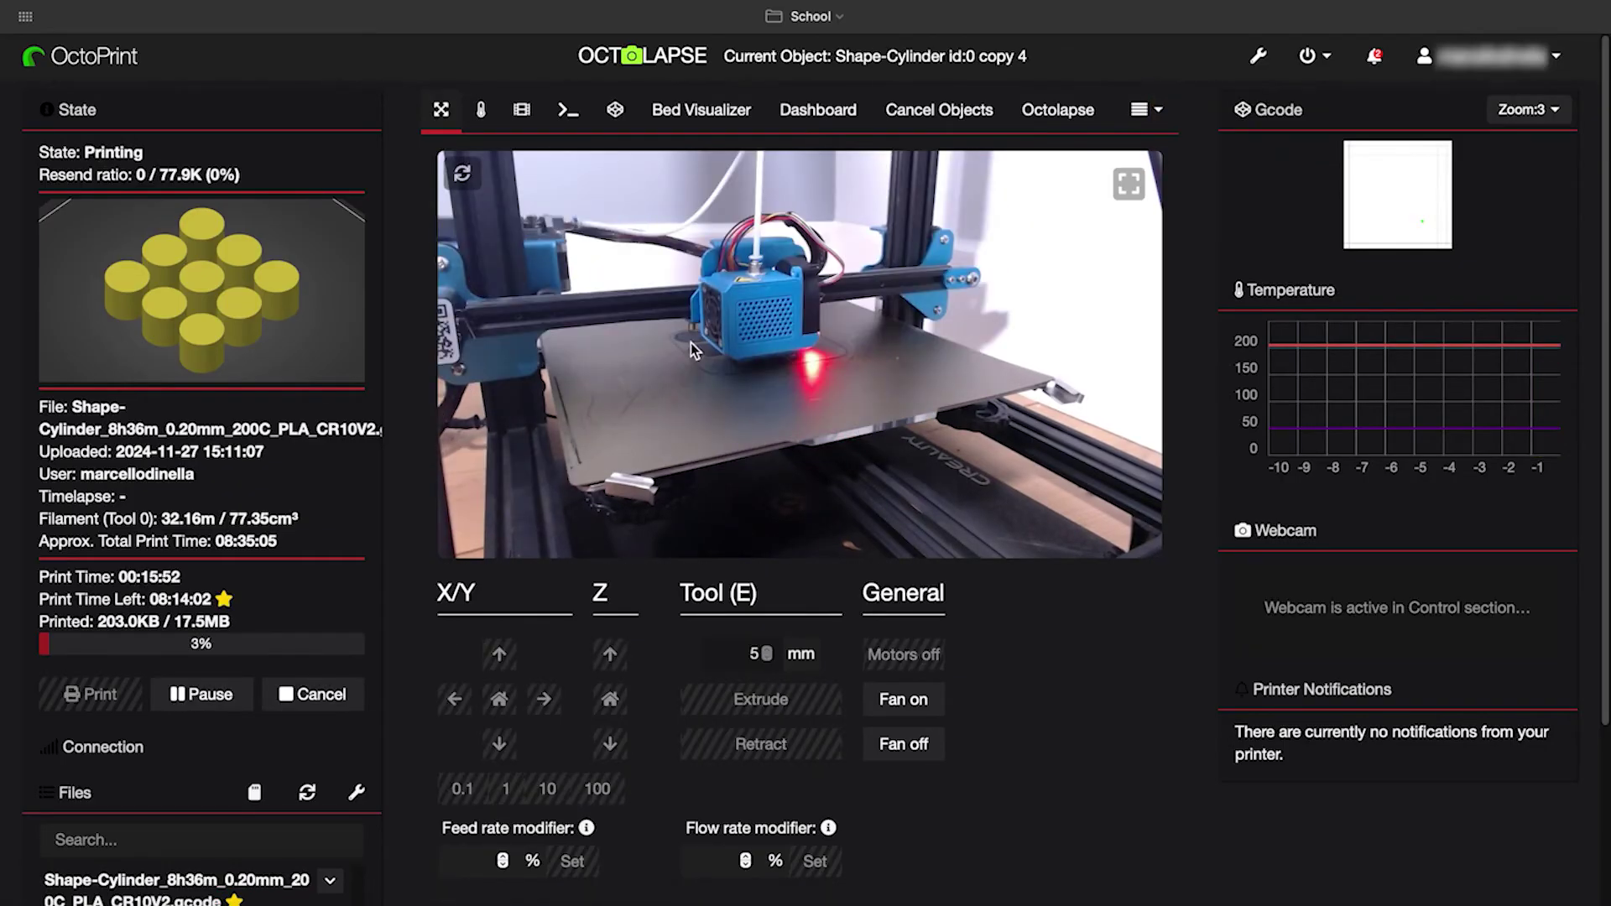
Step: Raise the tool target temperature to 210 on the Temperature tab
click(481, 110)
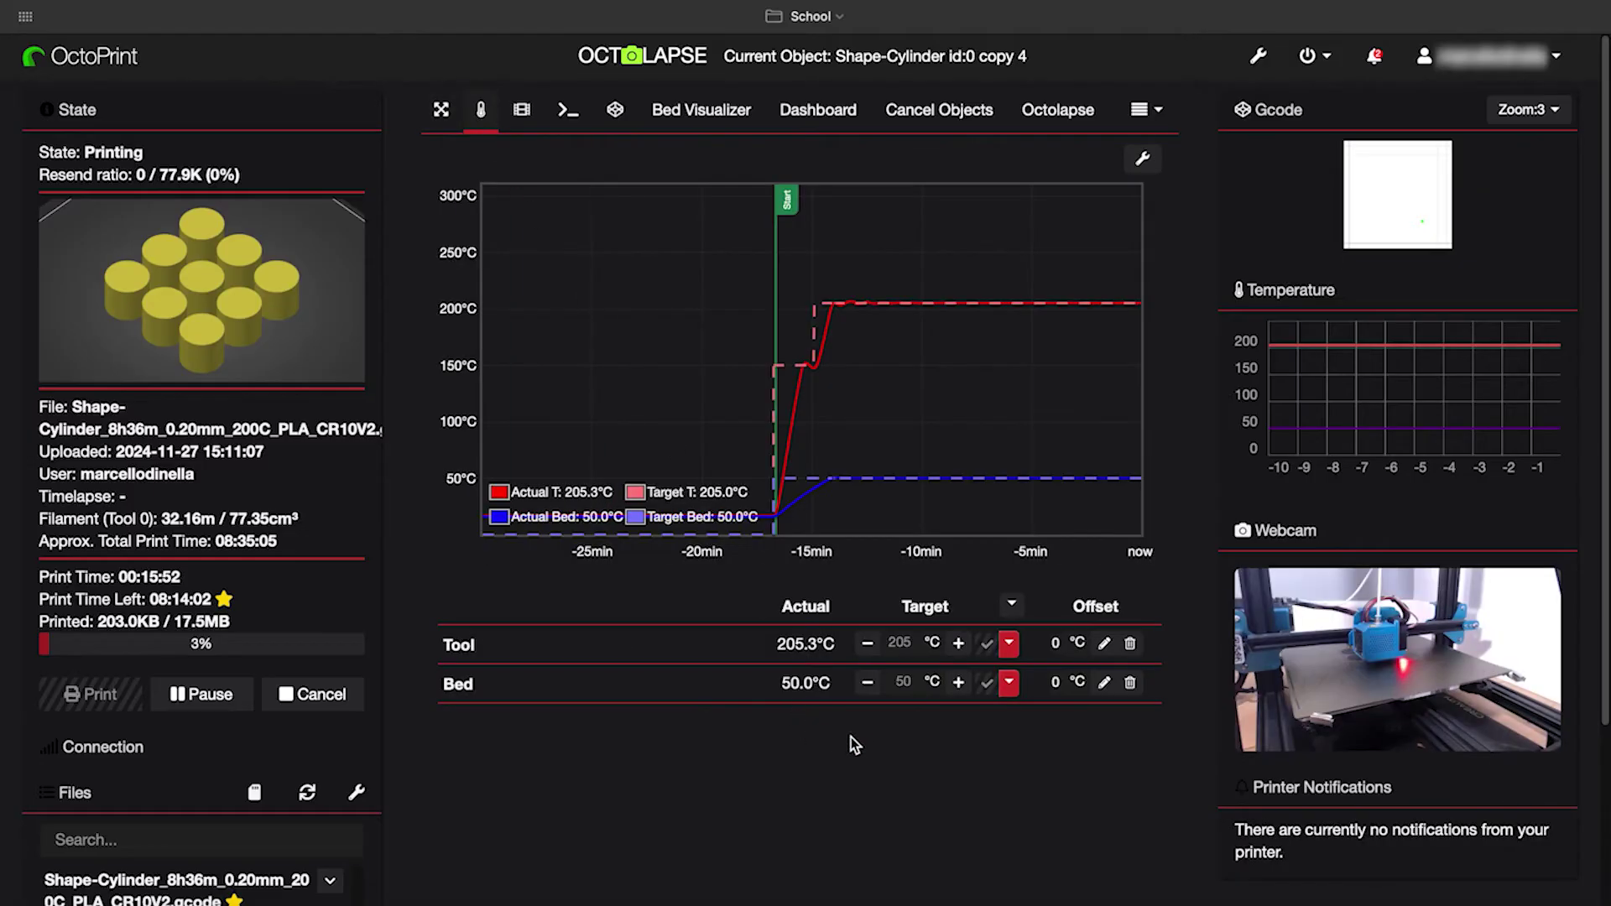
click(959, 643)
click(959, 644)
click(959, 644)
click(959, 644)
click(959, 644)
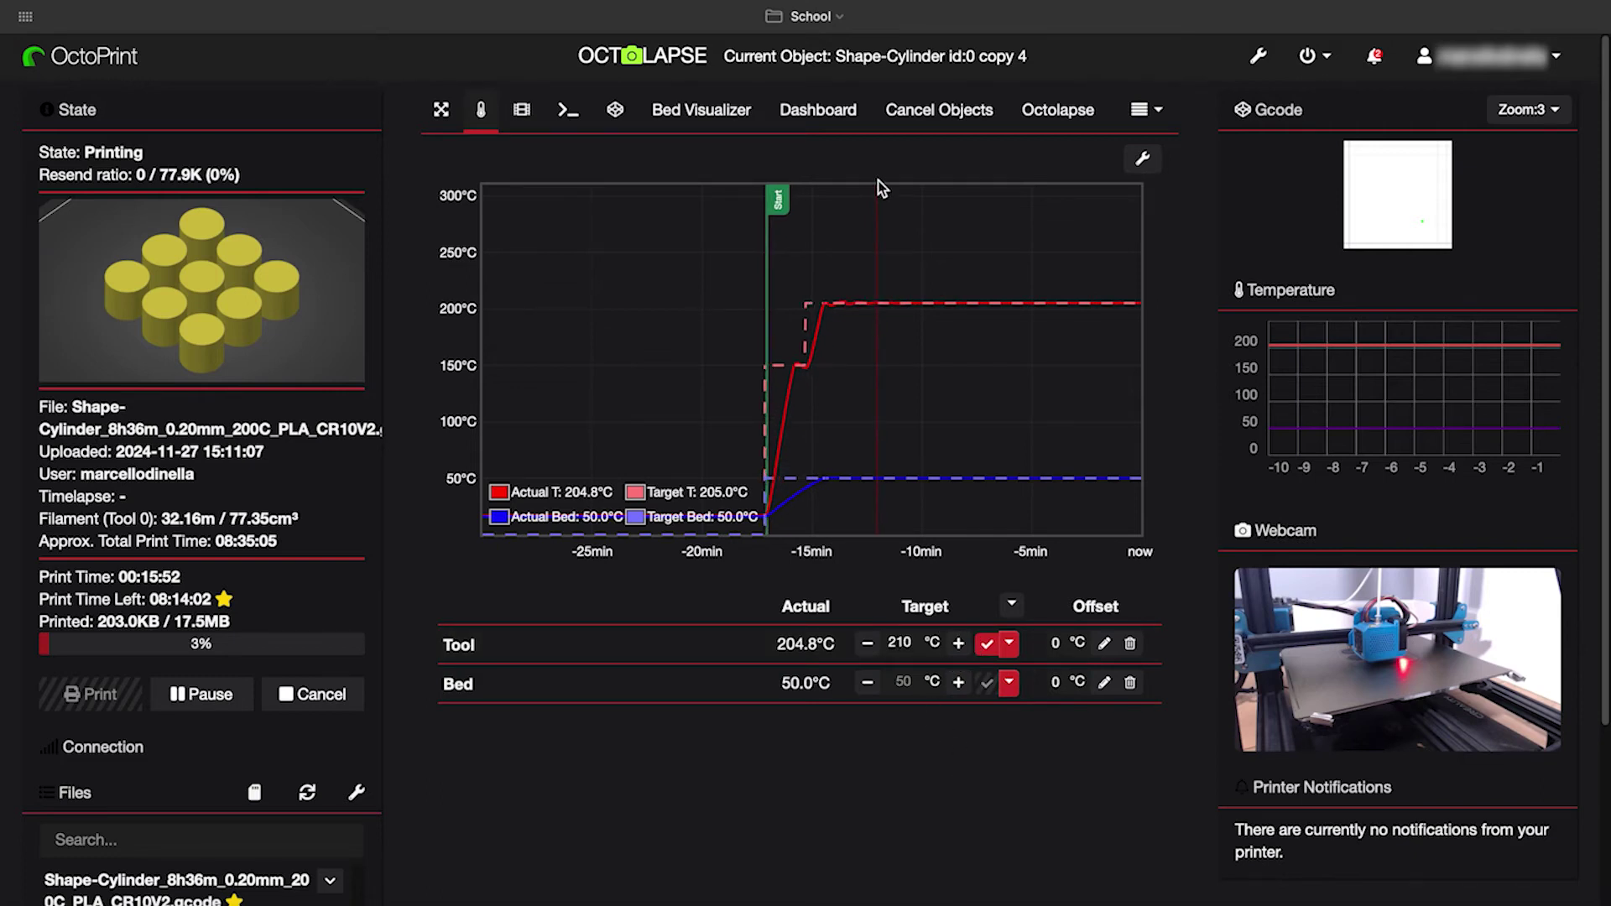
Step: Focus the Terminal's command field, then show the GCode Viewer layer preview
click(568, 110)
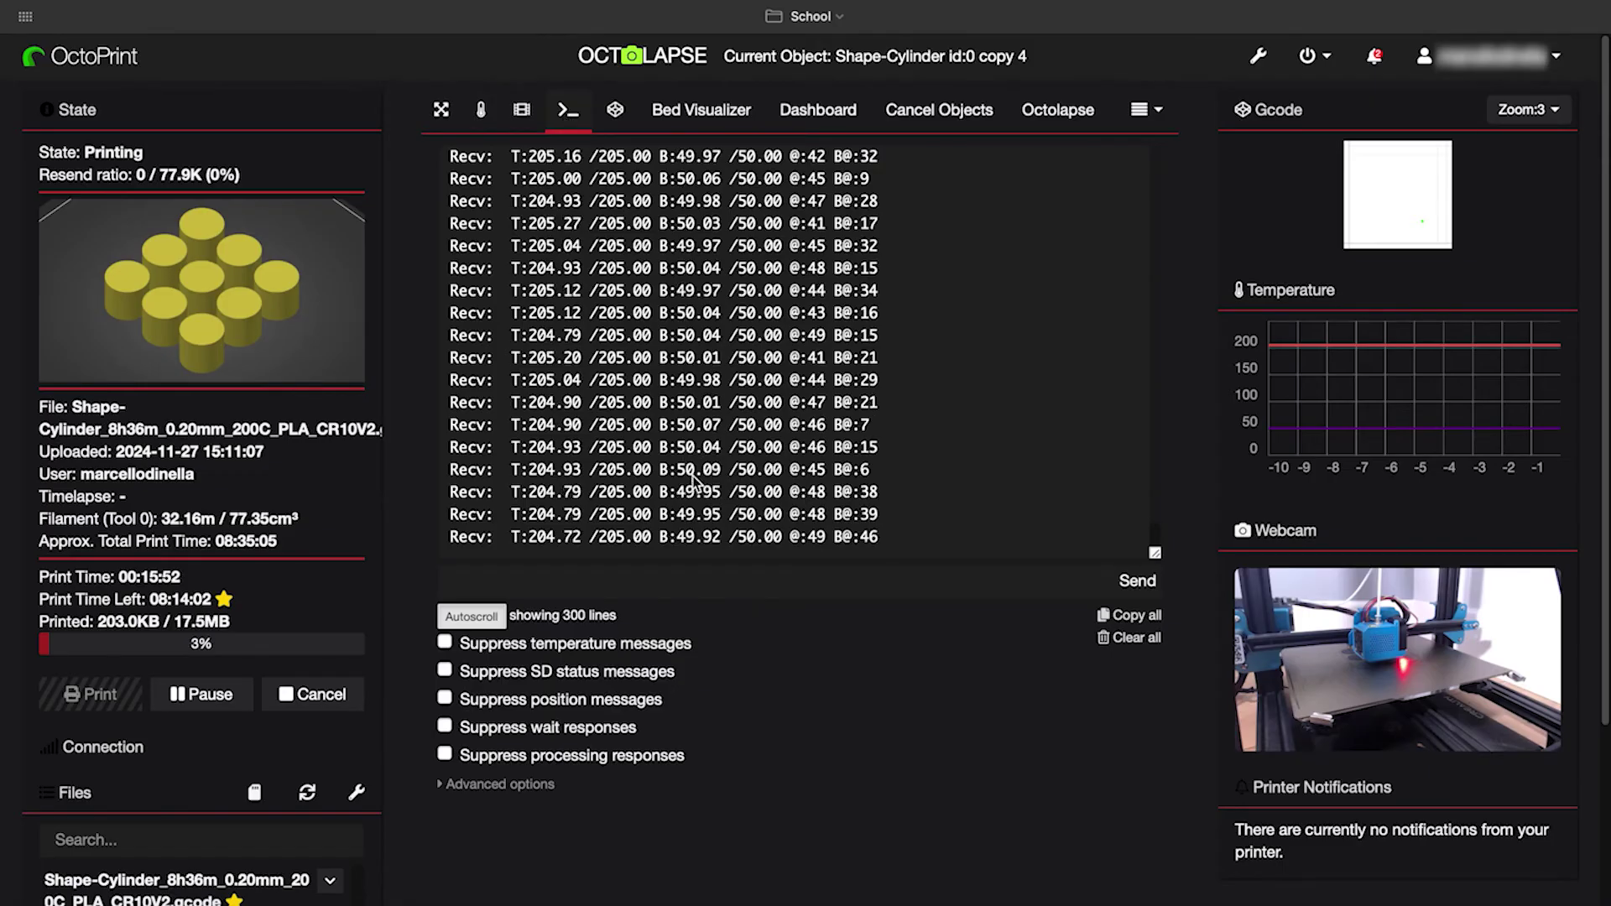
click(885, 577)
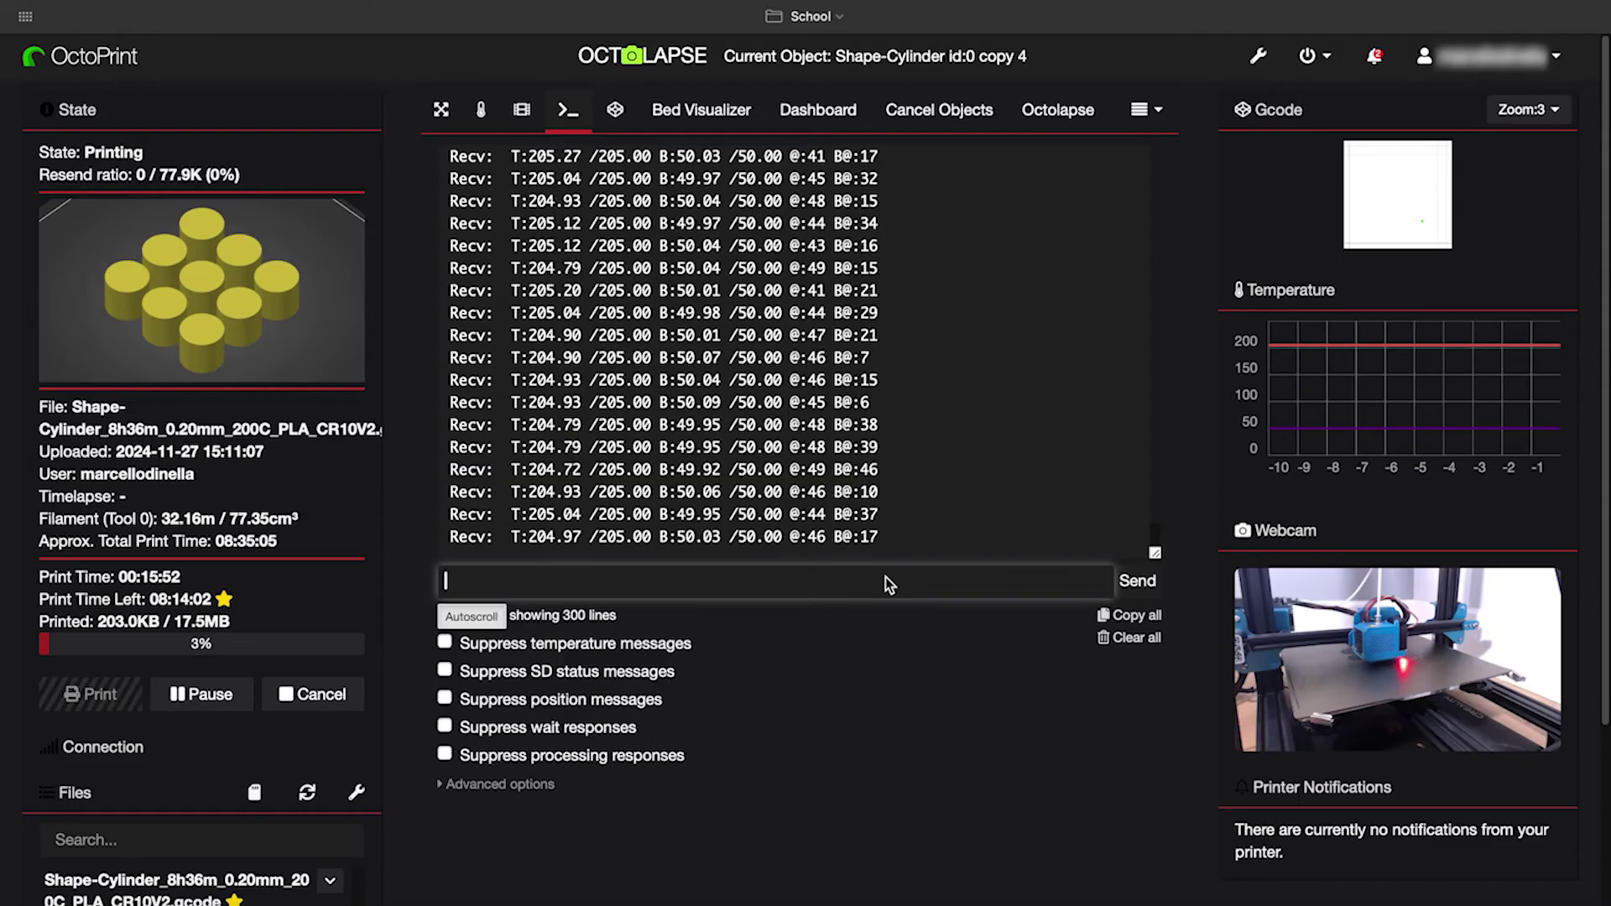
click(616, 110)
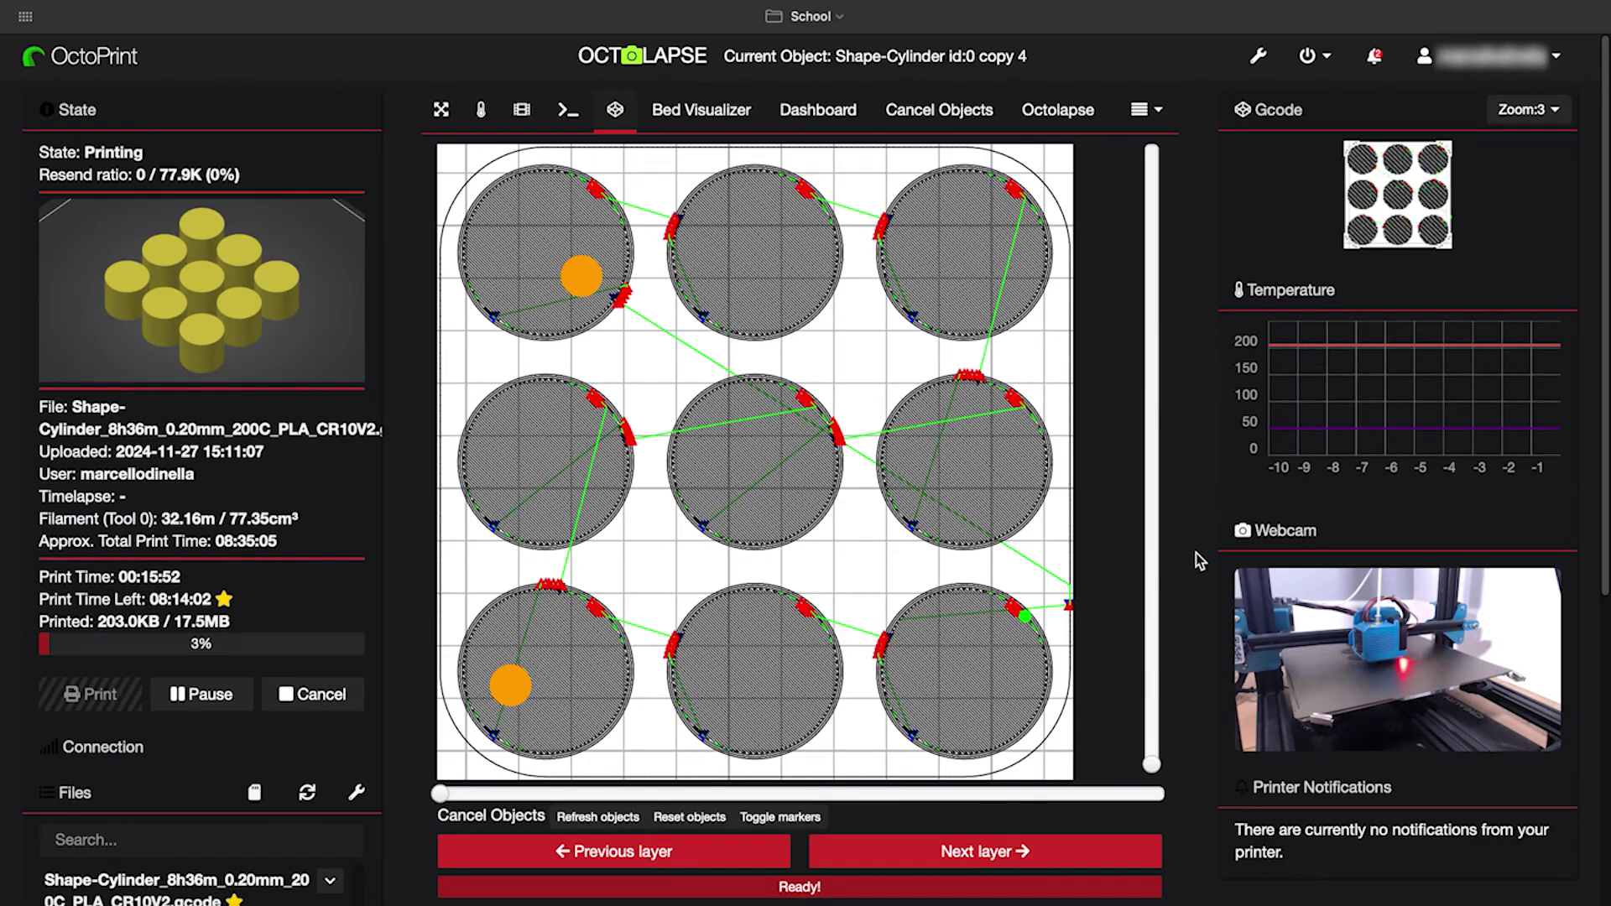
Step: Stop syncing the preview with job progress and jog the head along Y and X
scroll(1196, 553, down, 4)
click(878, 700)
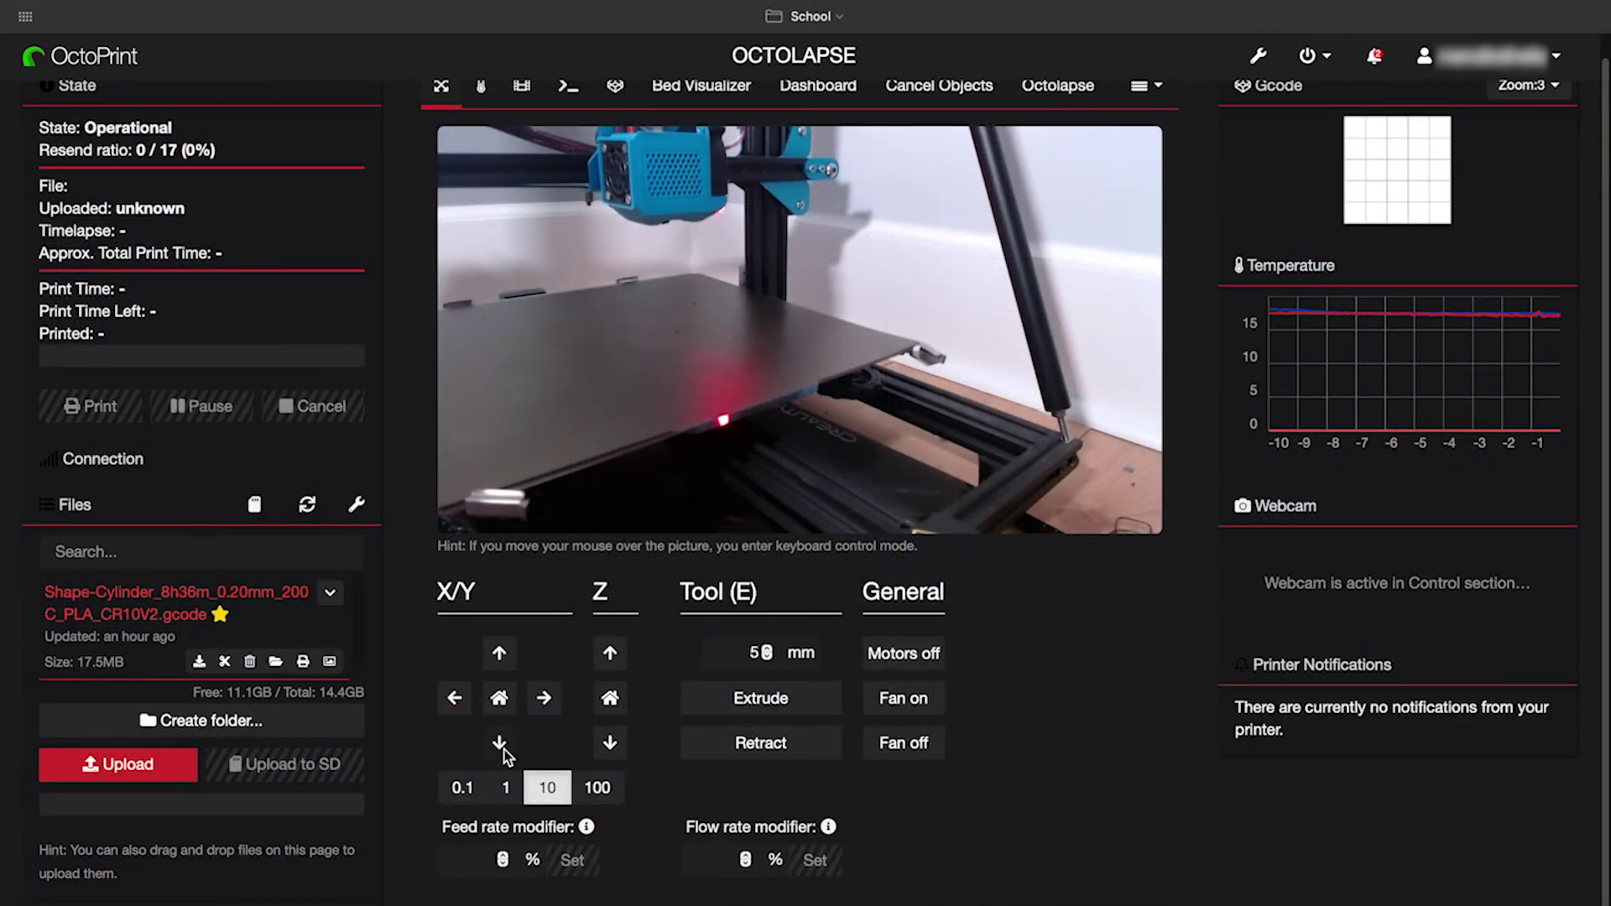
click(501, 746)
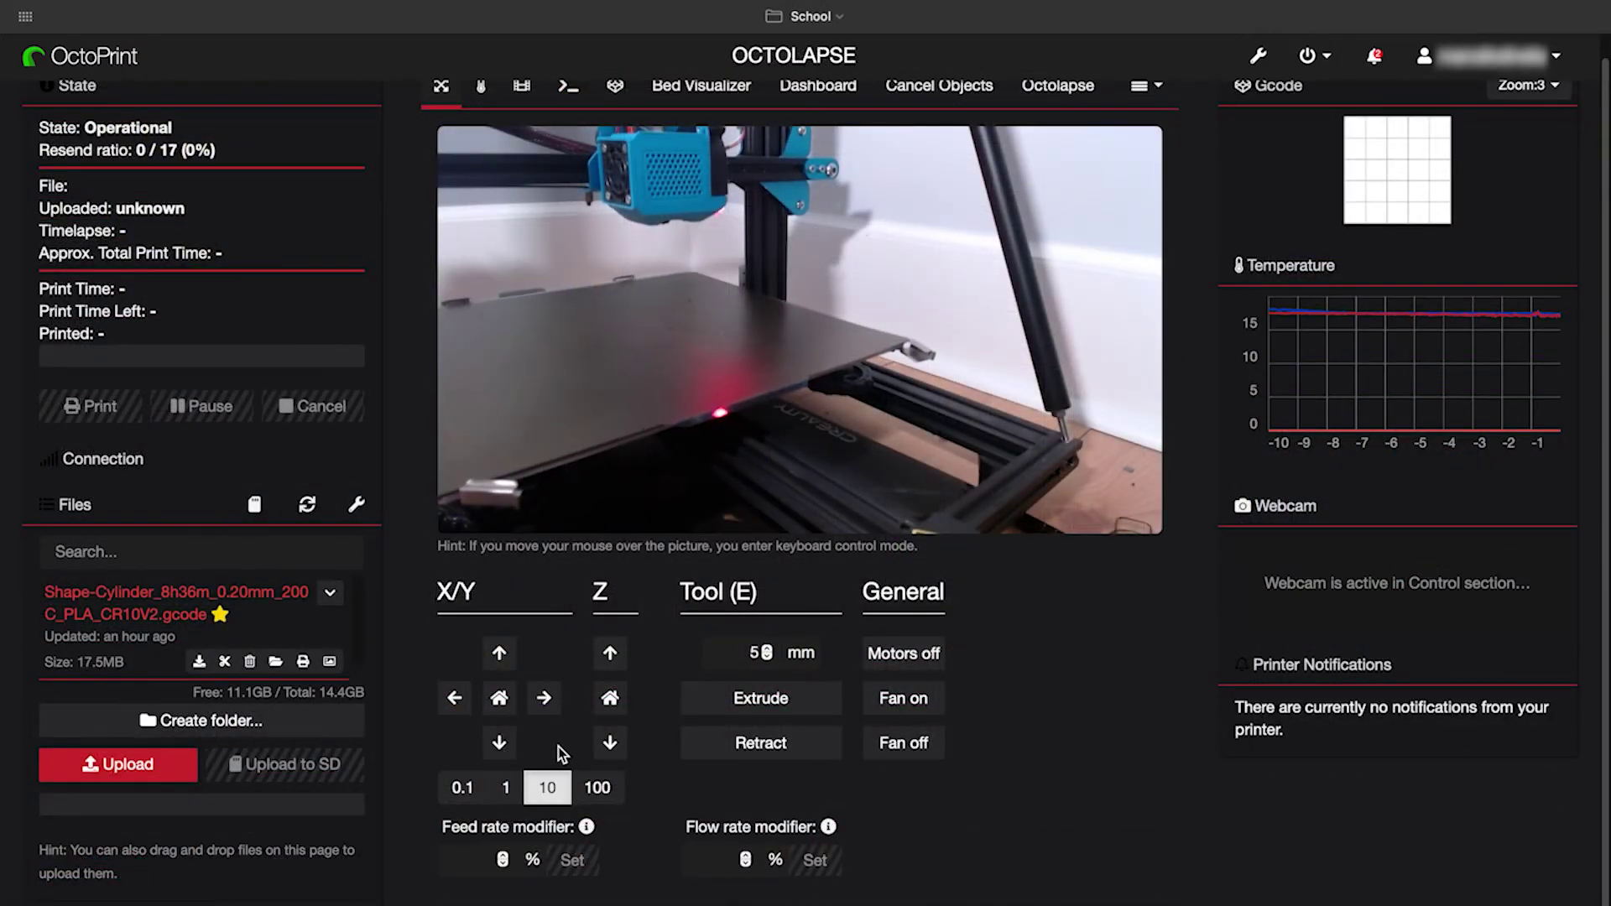
click(506, 661)
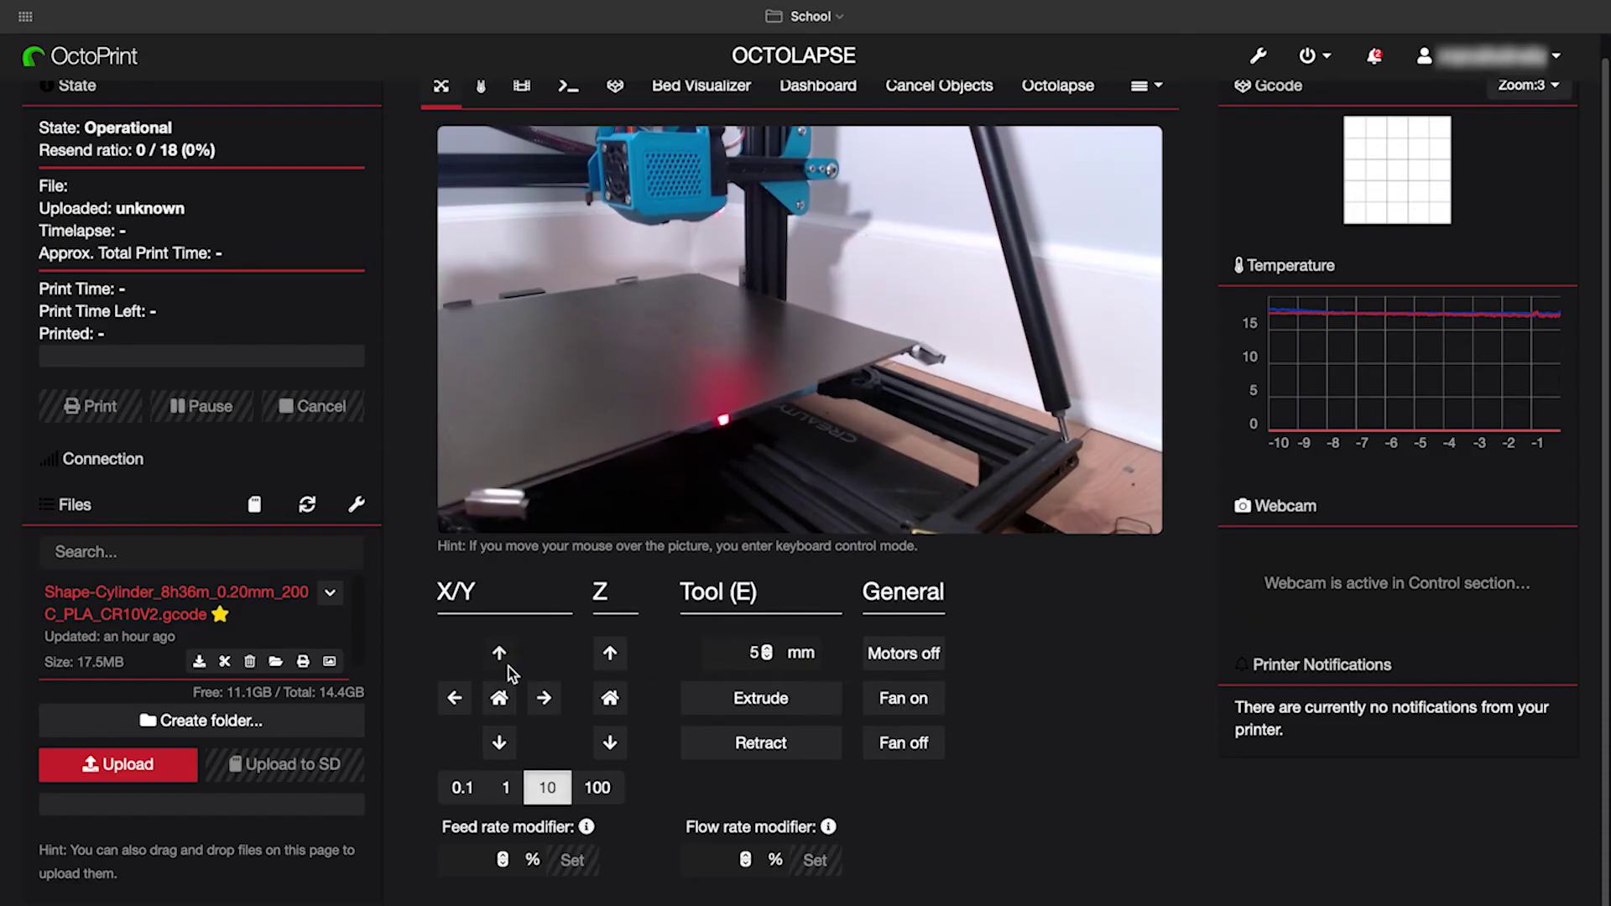
click(543, 699)
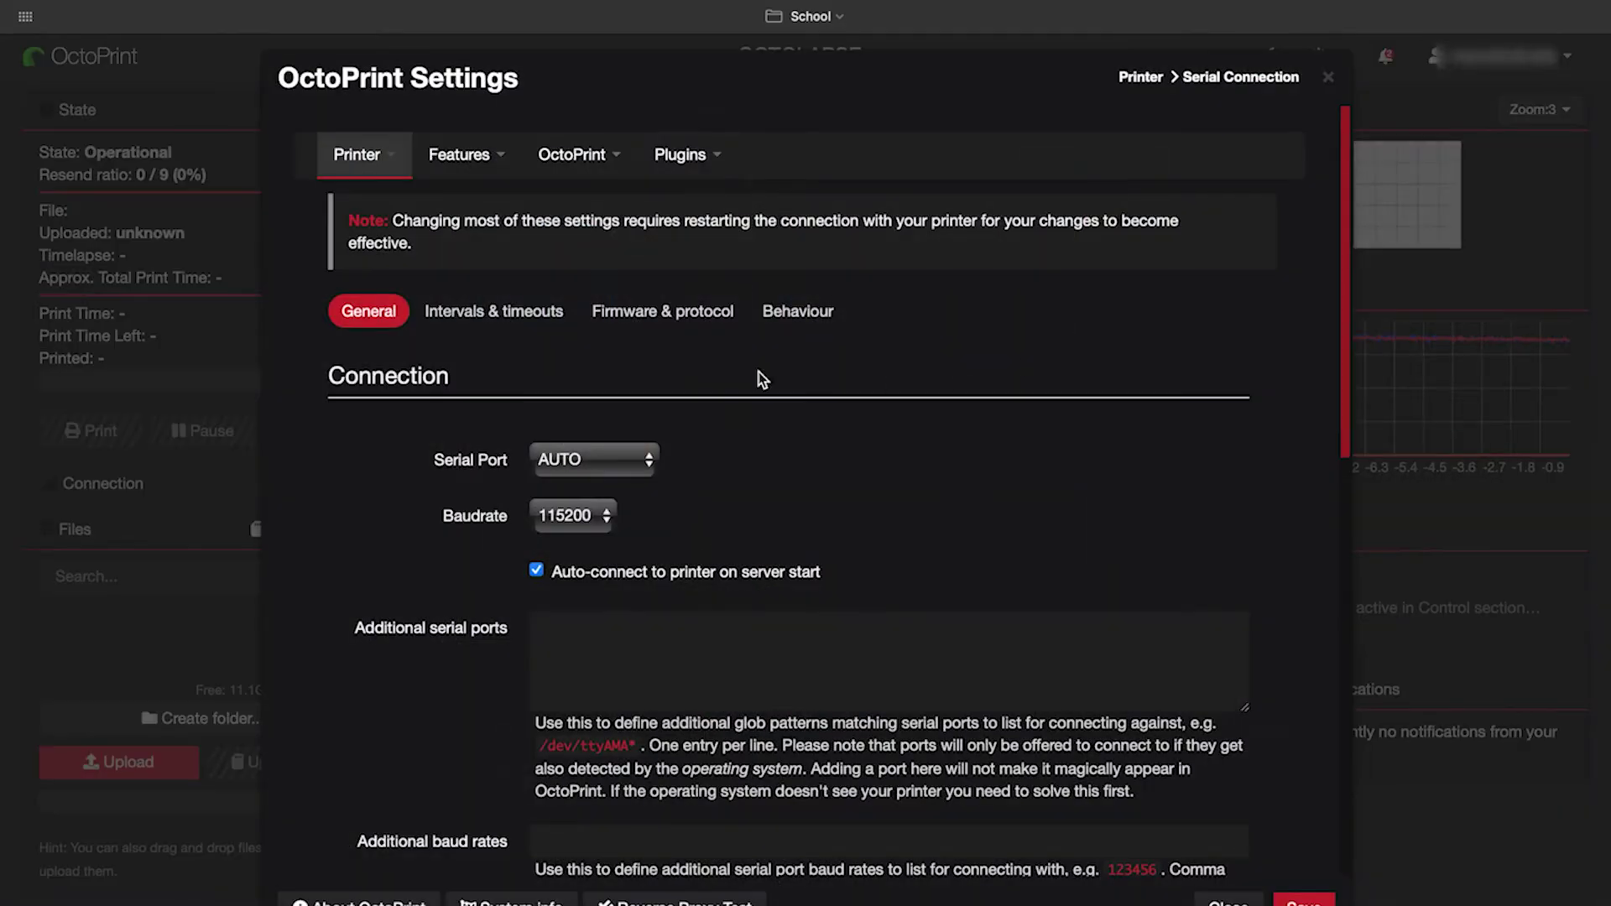
Step: Open the Plugins list in the settings
click(680, 154)
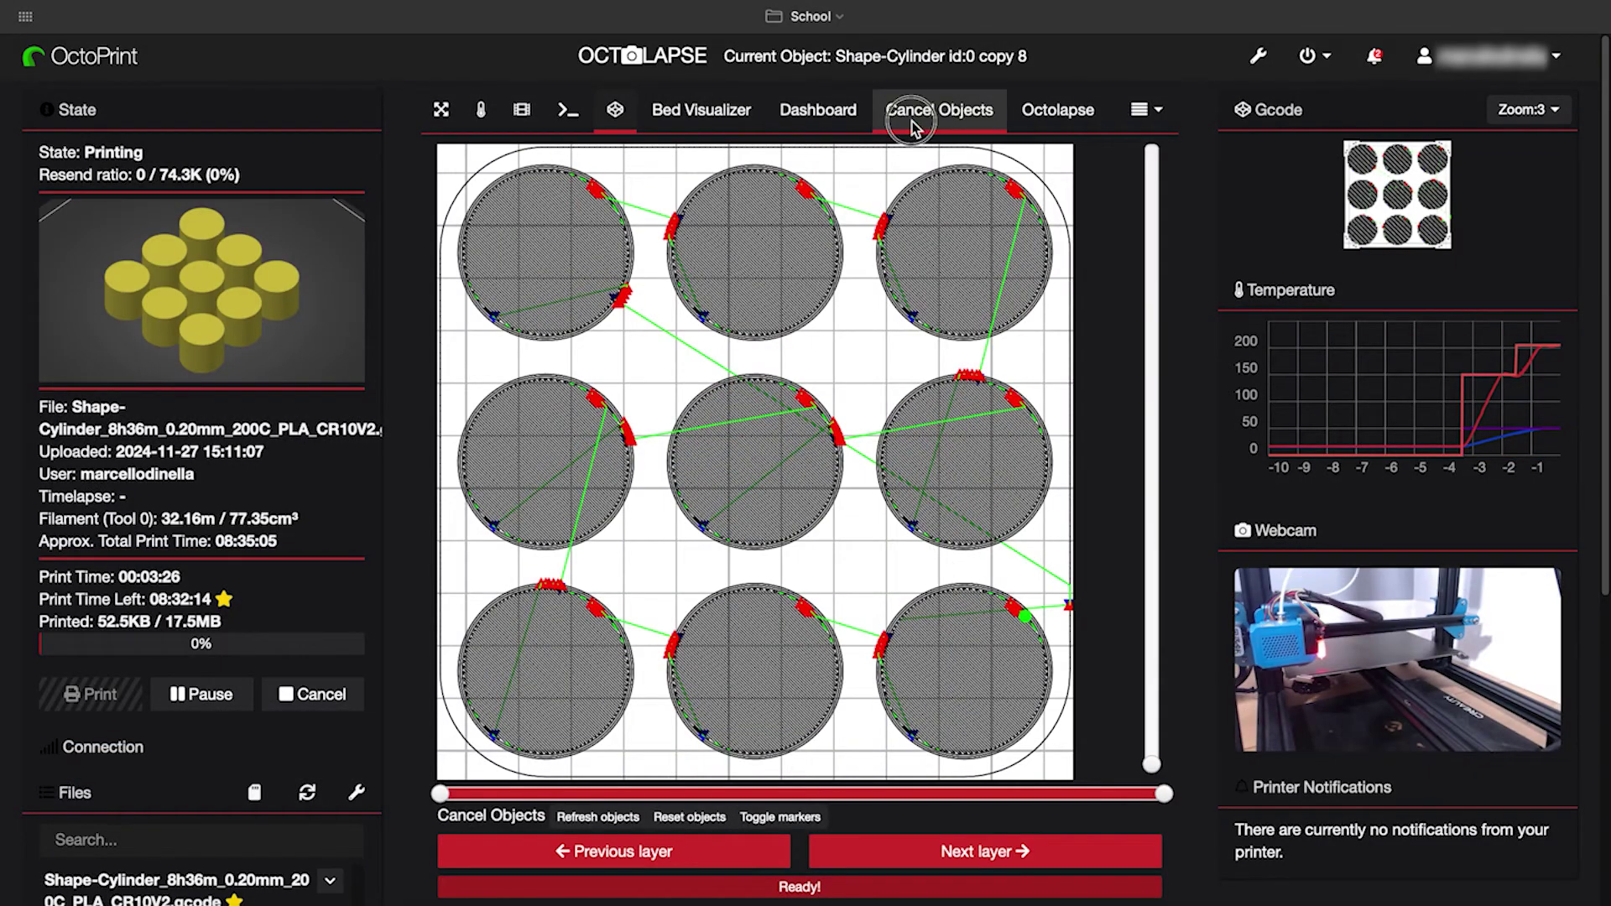
Step: Cancel cylinder copies 0, 1 and 2 from the Cancel Objects list
click(915, 126)
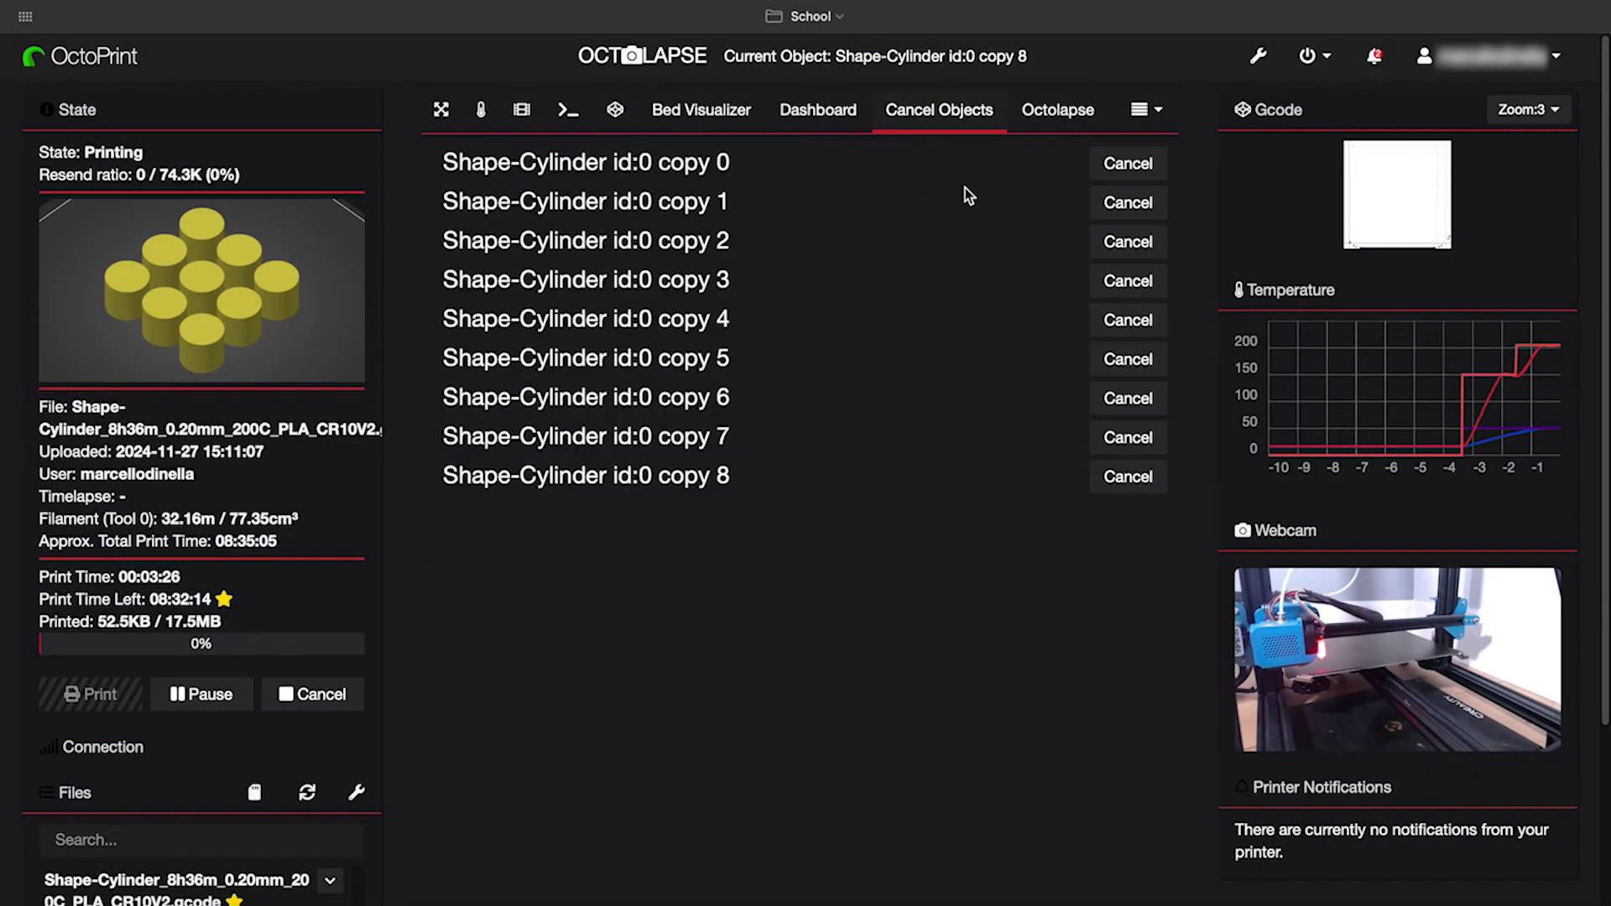
click(1122, 168)
click(1019, 579)
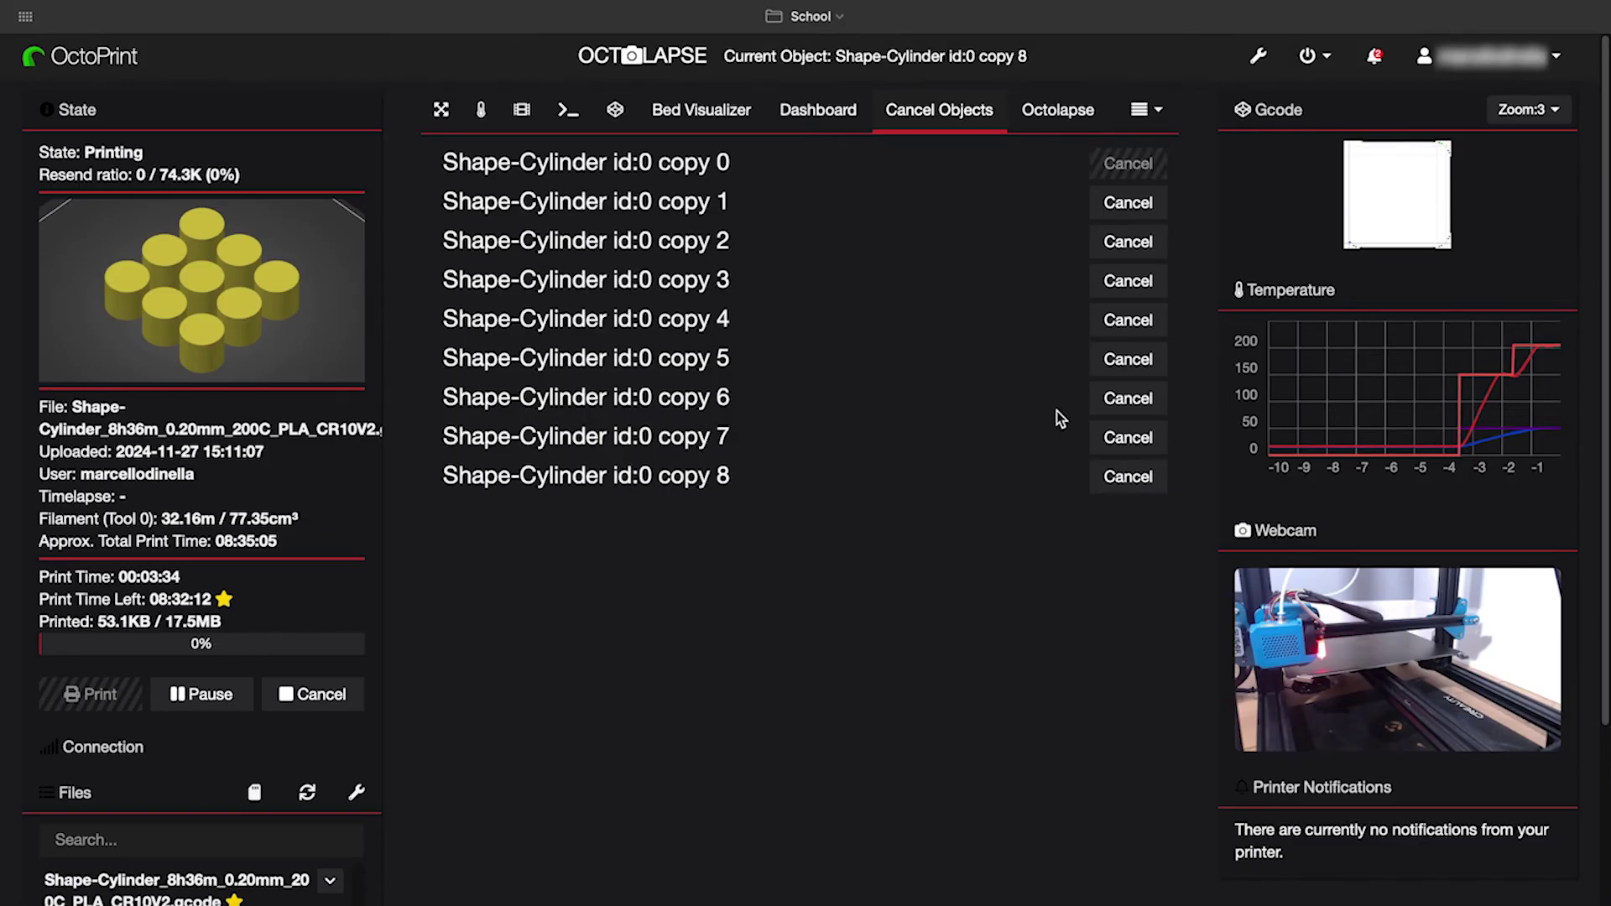
click(1124, 203)
click(1039, 567)
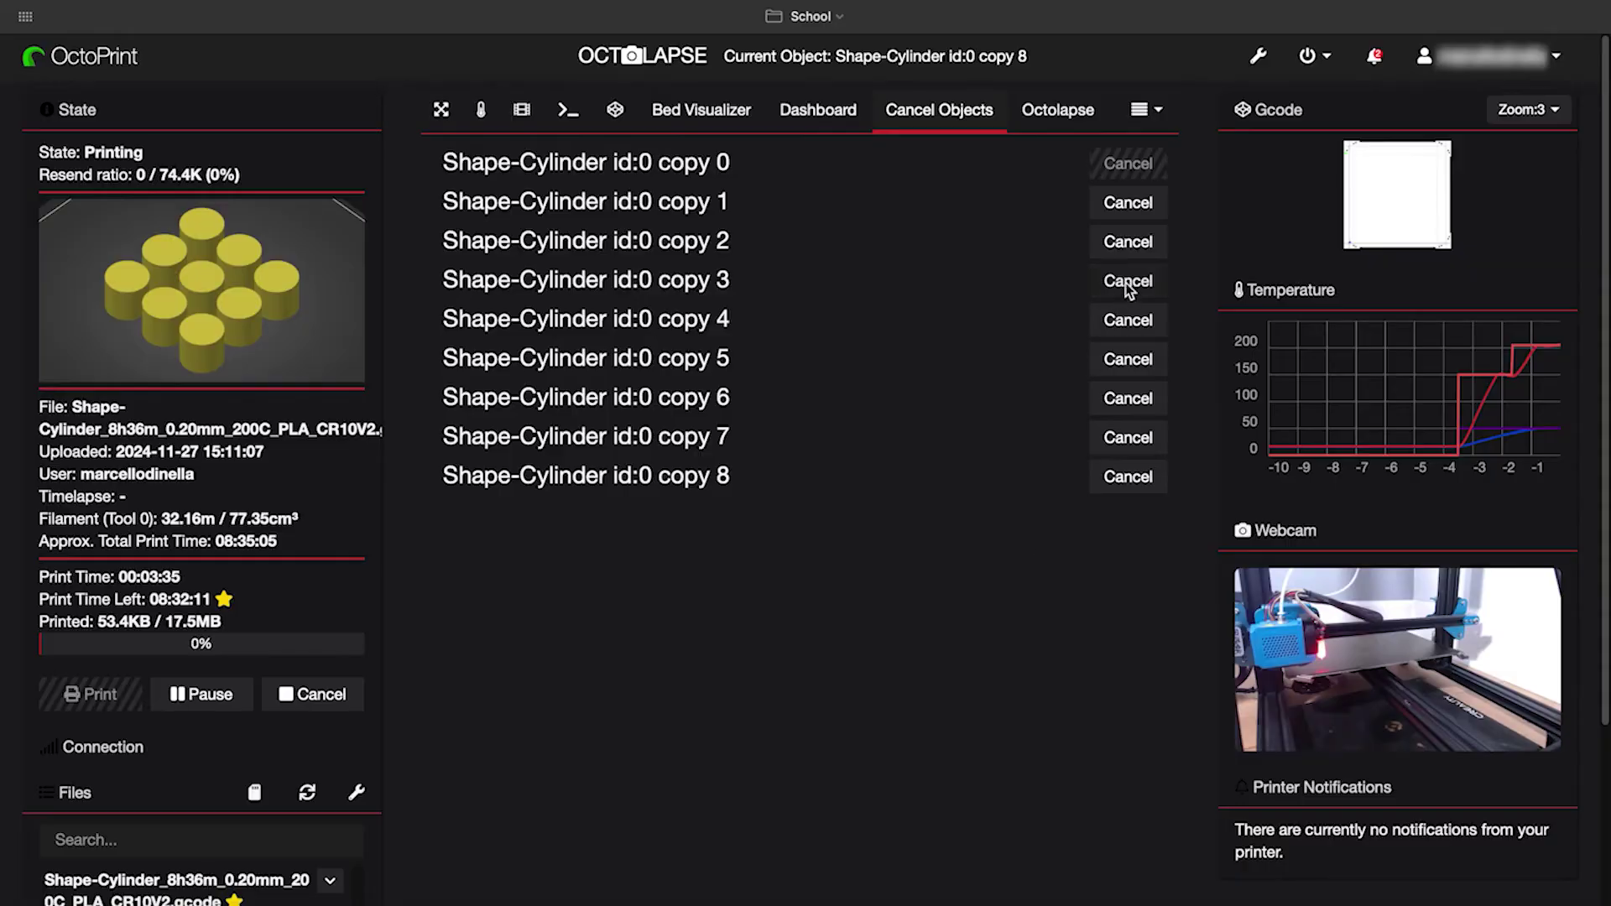
click(1126, 242)
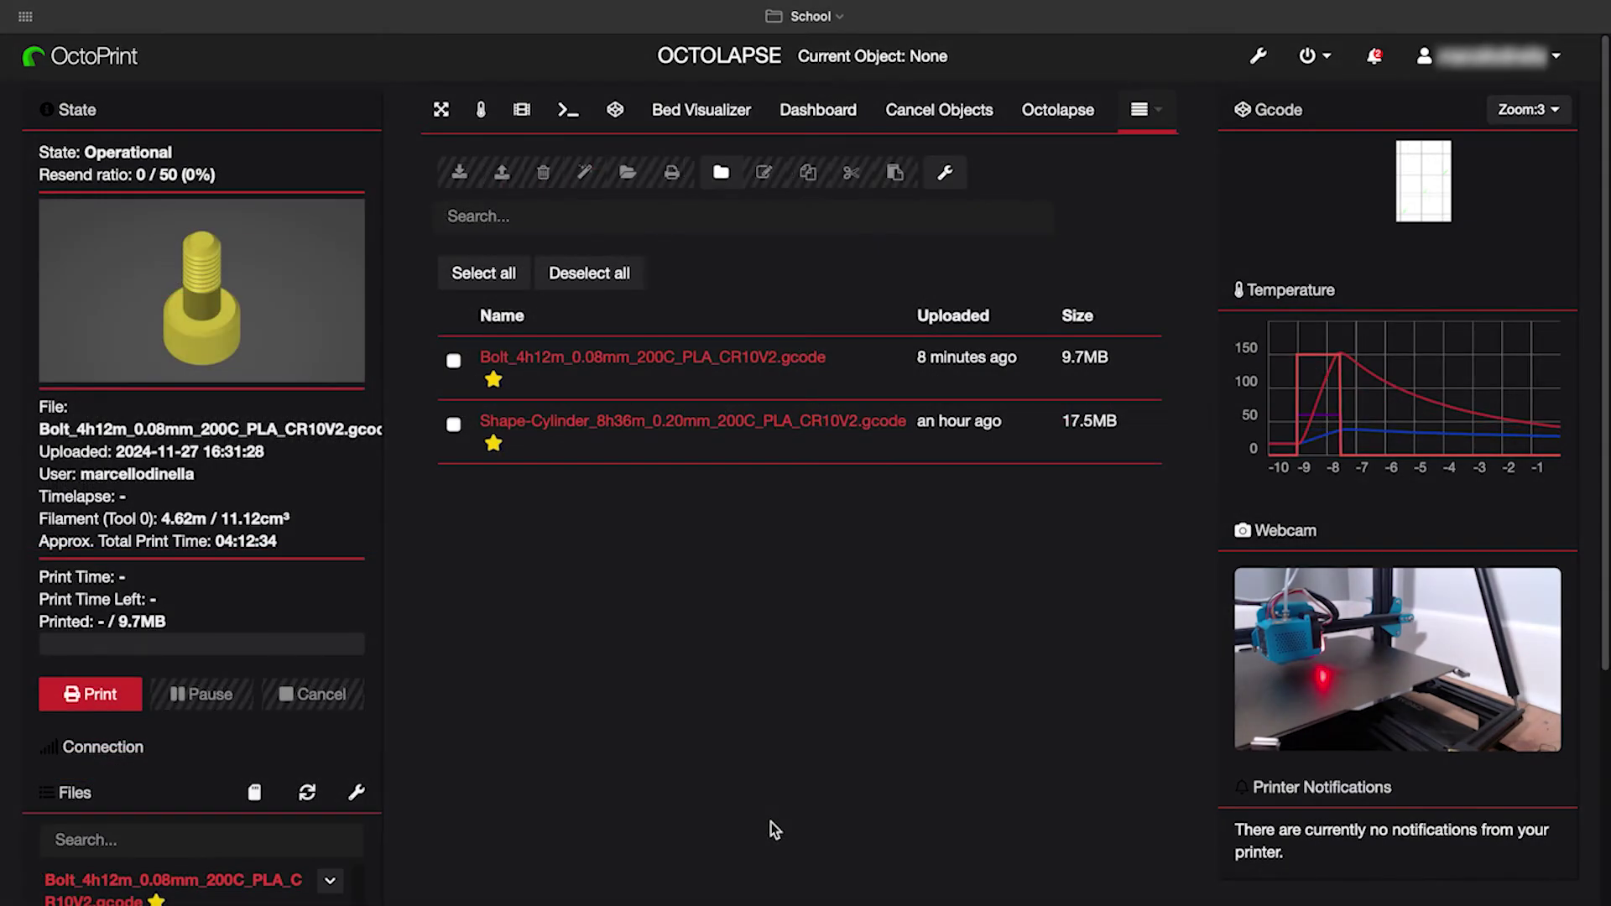
Step: Select the Bolt and Shape-Cylinder G-code files and bulk-delete both
click(453, 361)
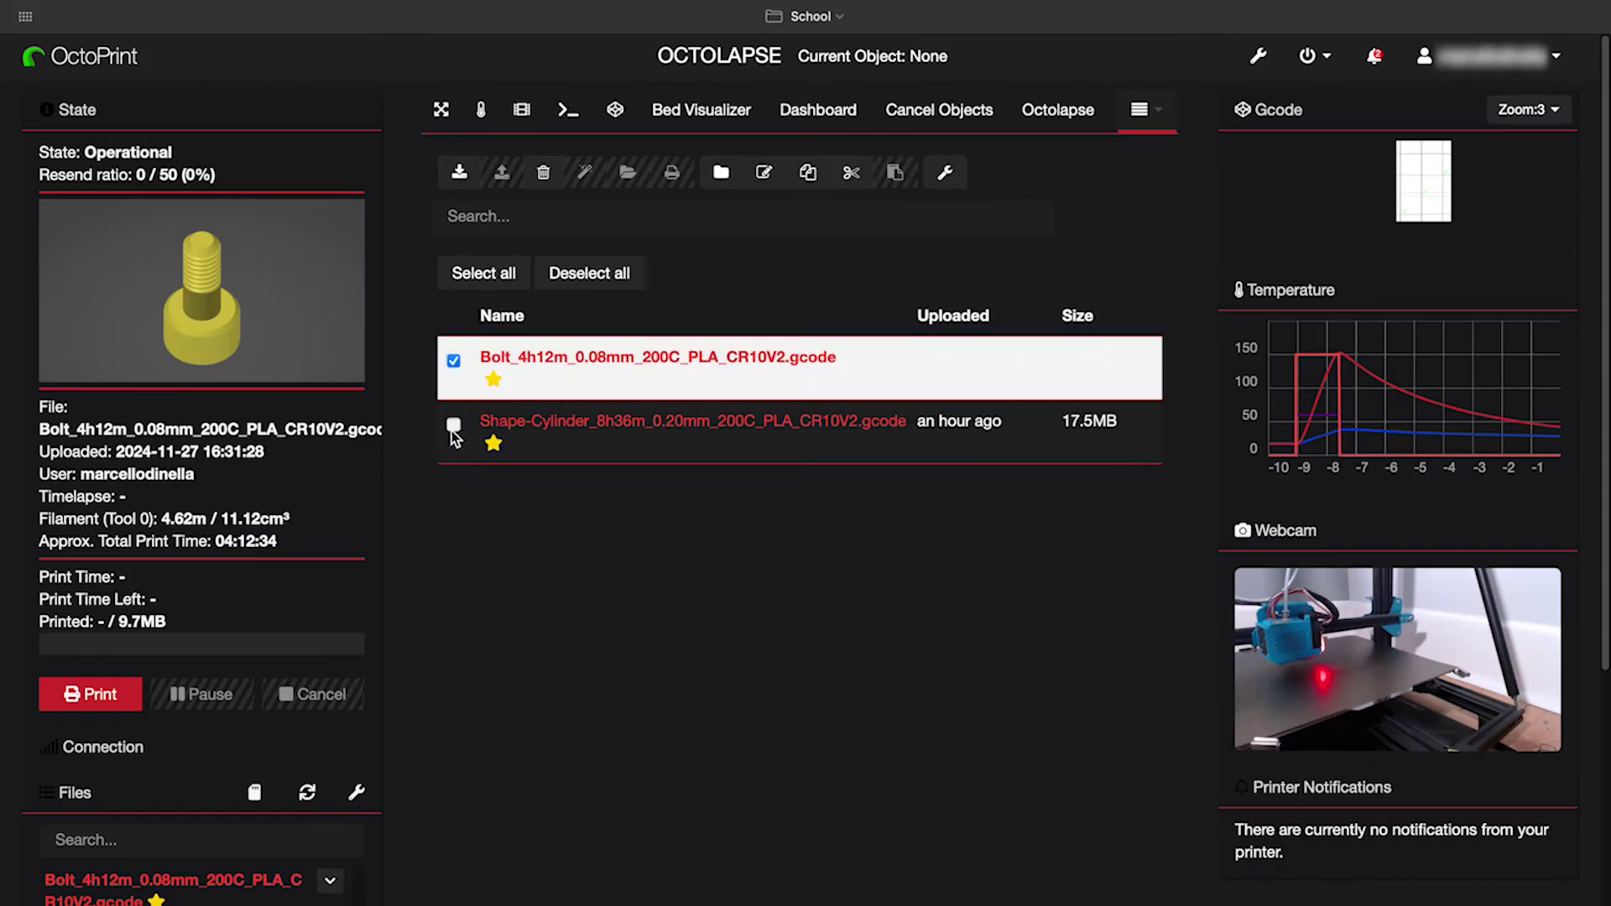
click(453, 425)
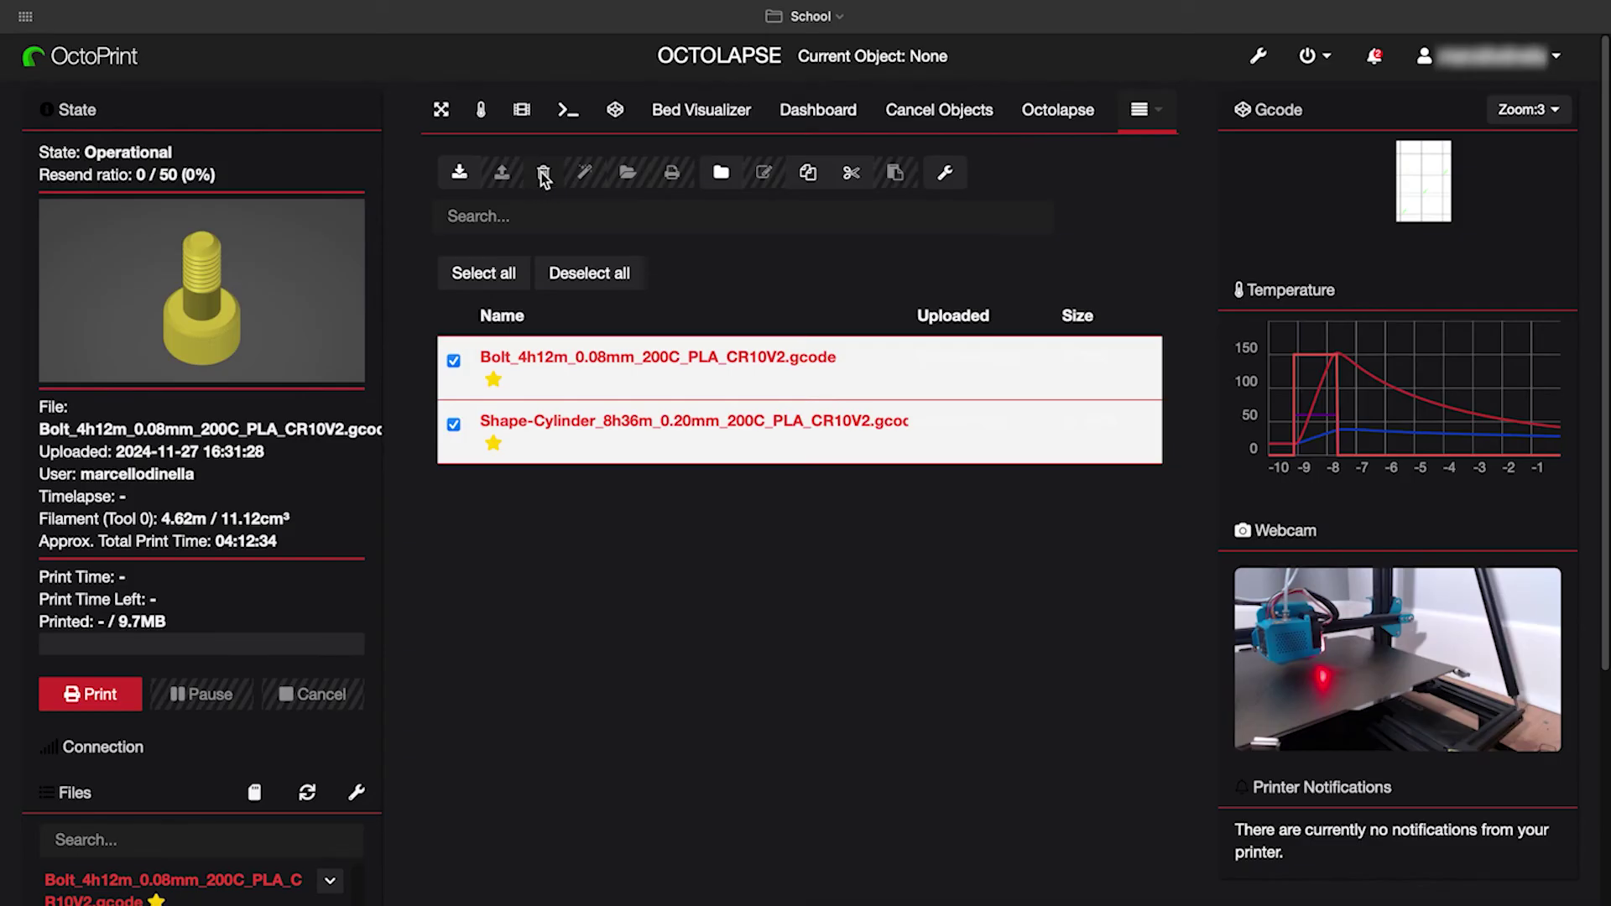
click(544, 174)
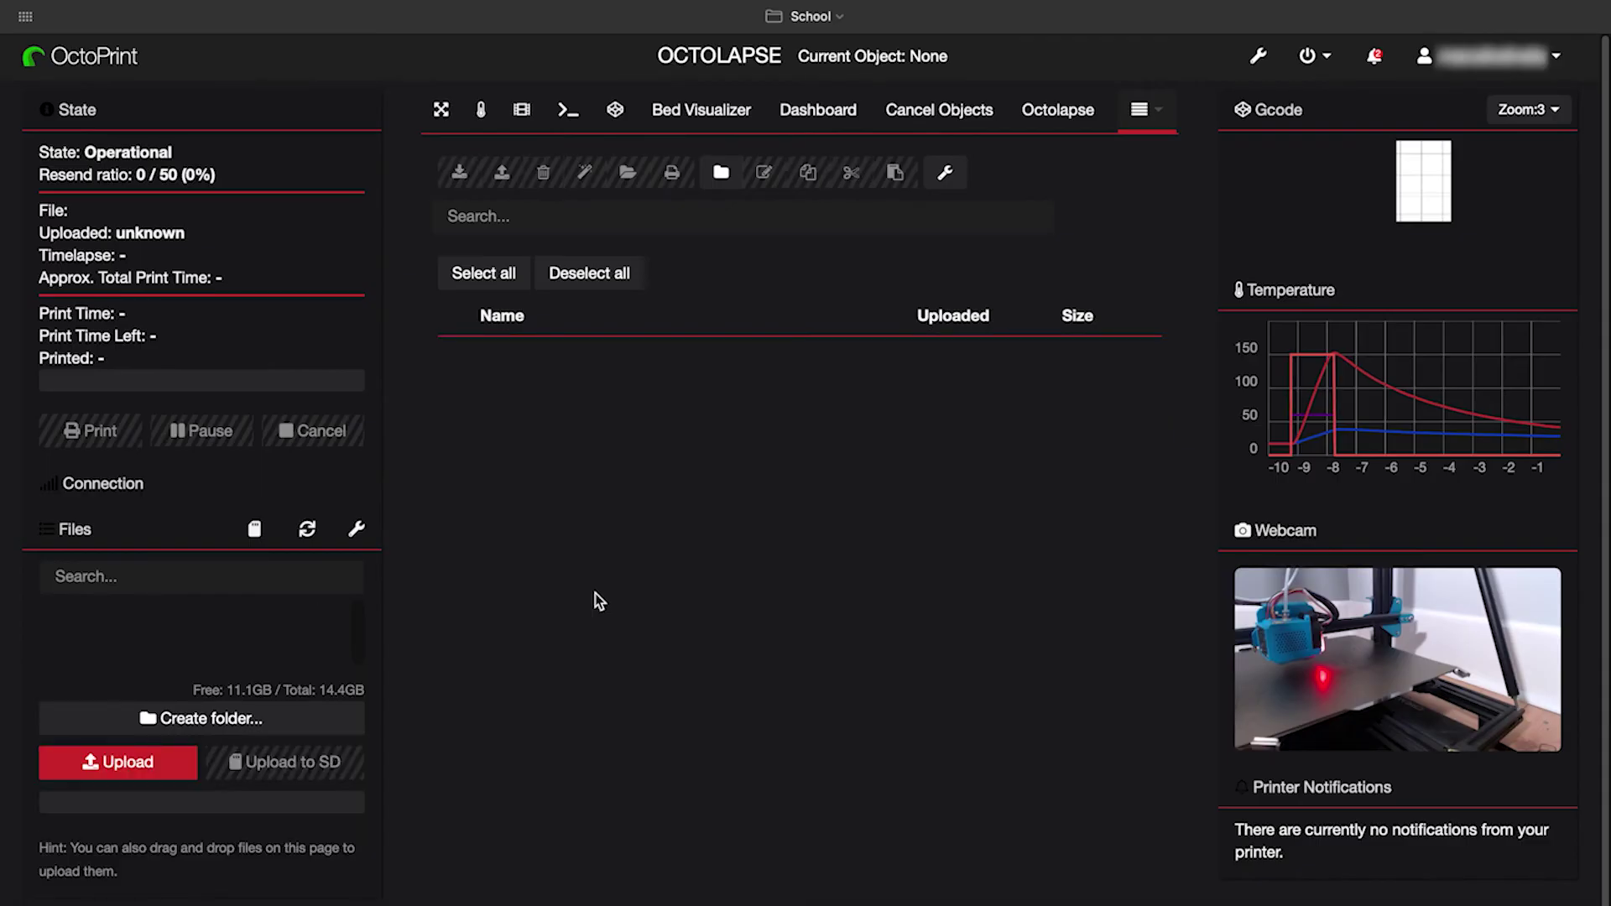
click(441, 109)
Step: Open the Firmware Updater plugin settings and browse for a firmware file without choosing one
click(1258, 55)
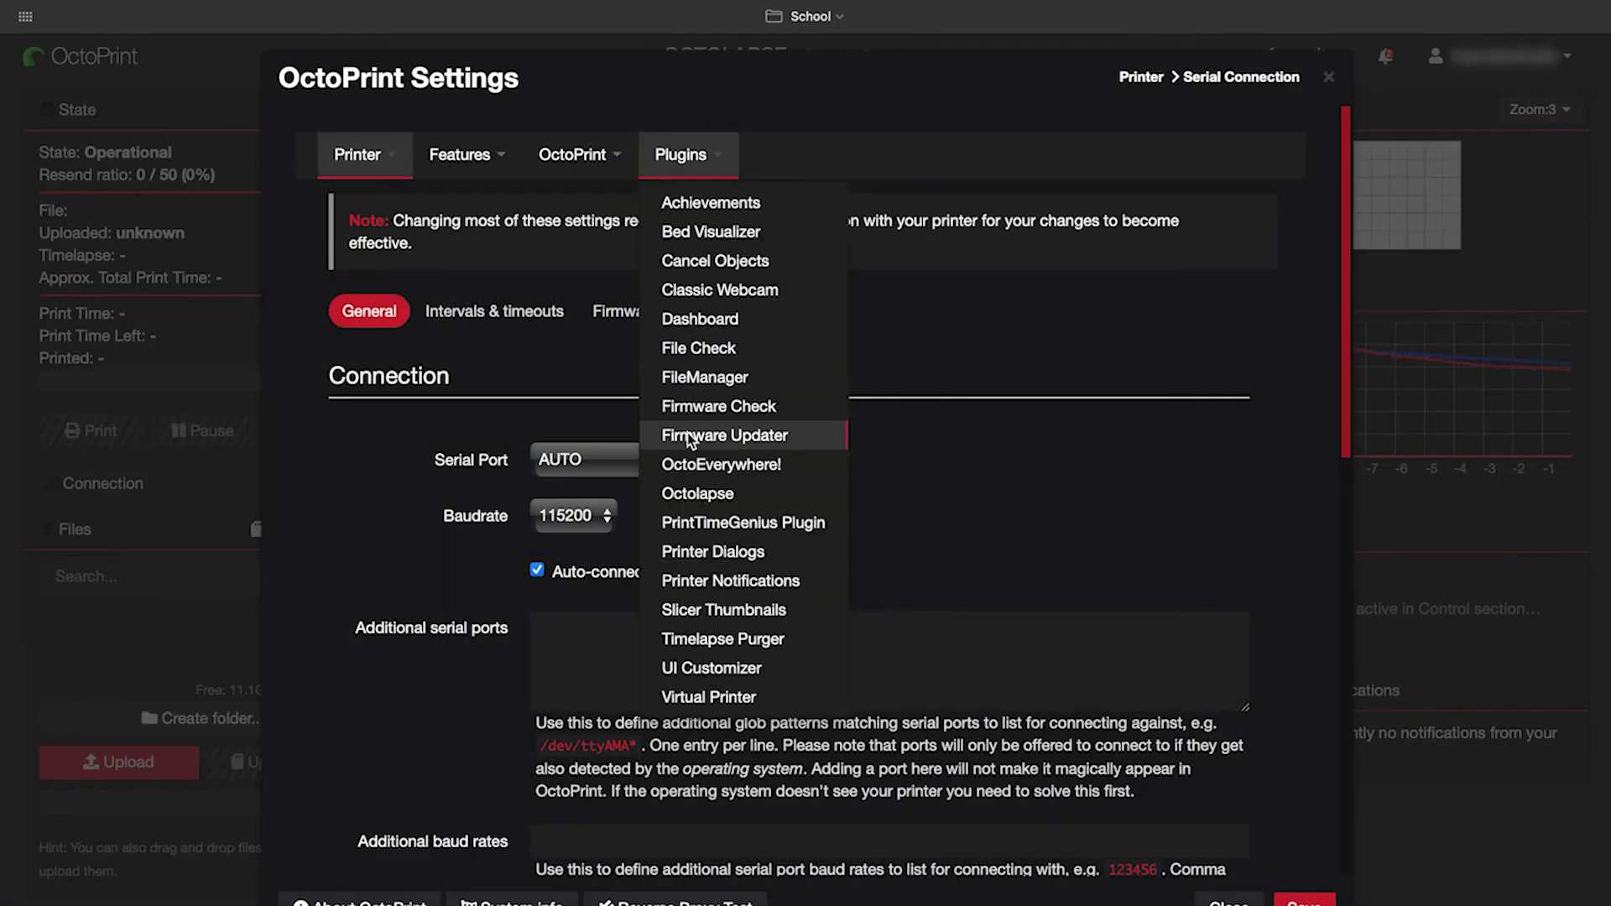
click(663, 154)
click(697, 392)
click(546, 336)
click(1091, 667)
Step: Browse the Firmware Updater configuration's Pre-Flash, Plugin Settings and Flash Method options
click(1259, 220)
click(778, 443)
click(868, 443)
click(565, 443)
click(865, 508)
key(Escape)
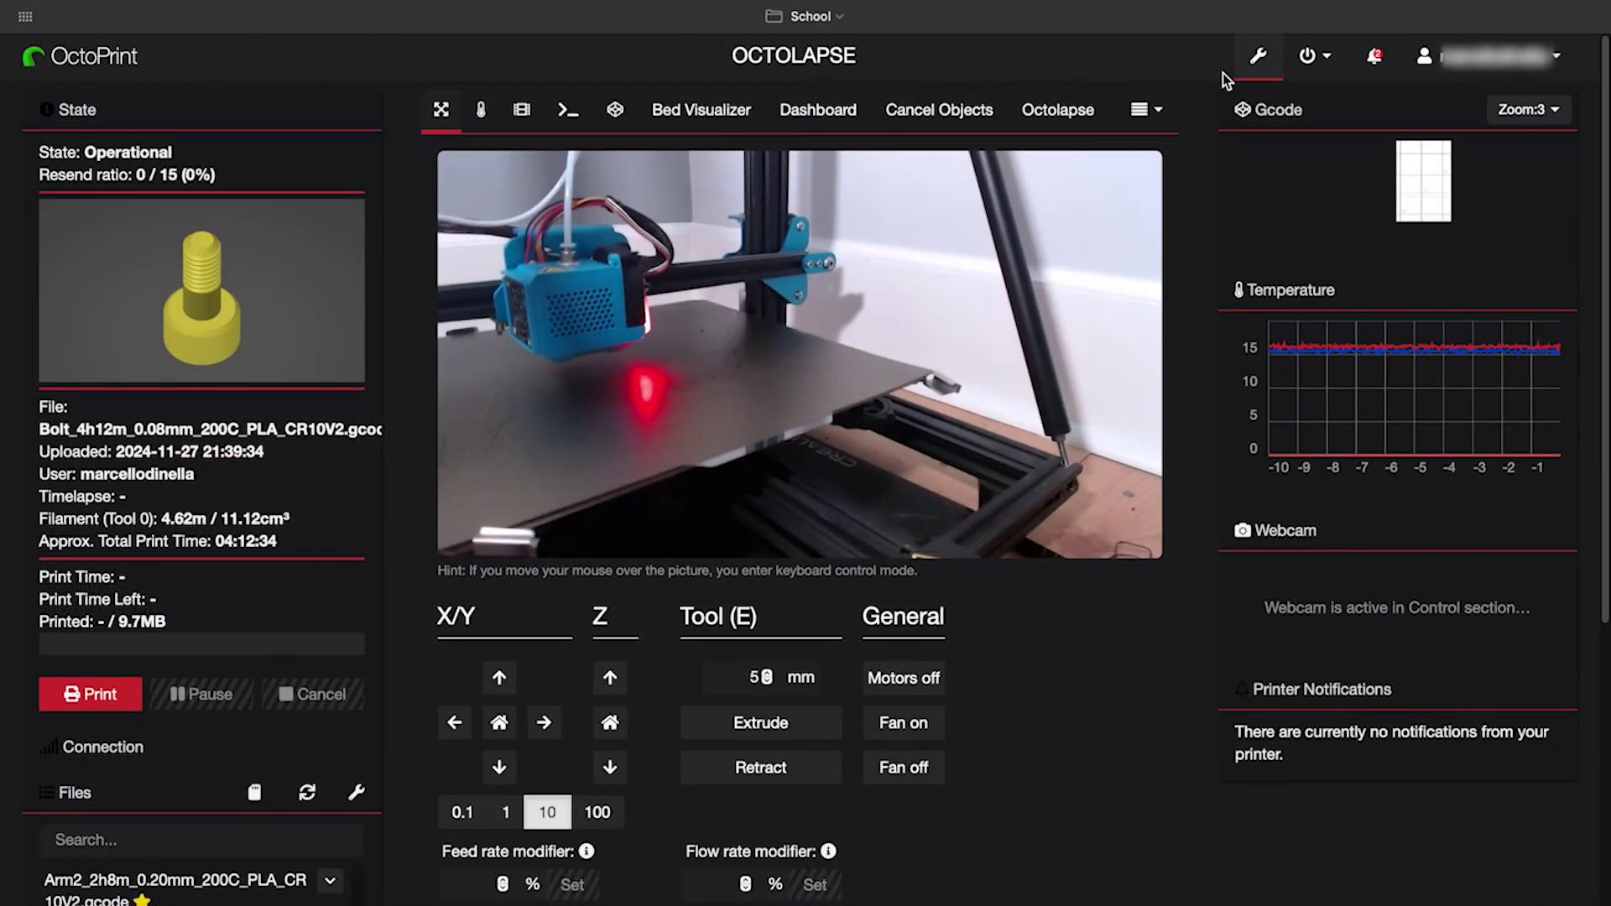
Step: Open UI Customizer settings and browse its Themes list
click(1276, 56)
click(671, 168)
click(696, 762)
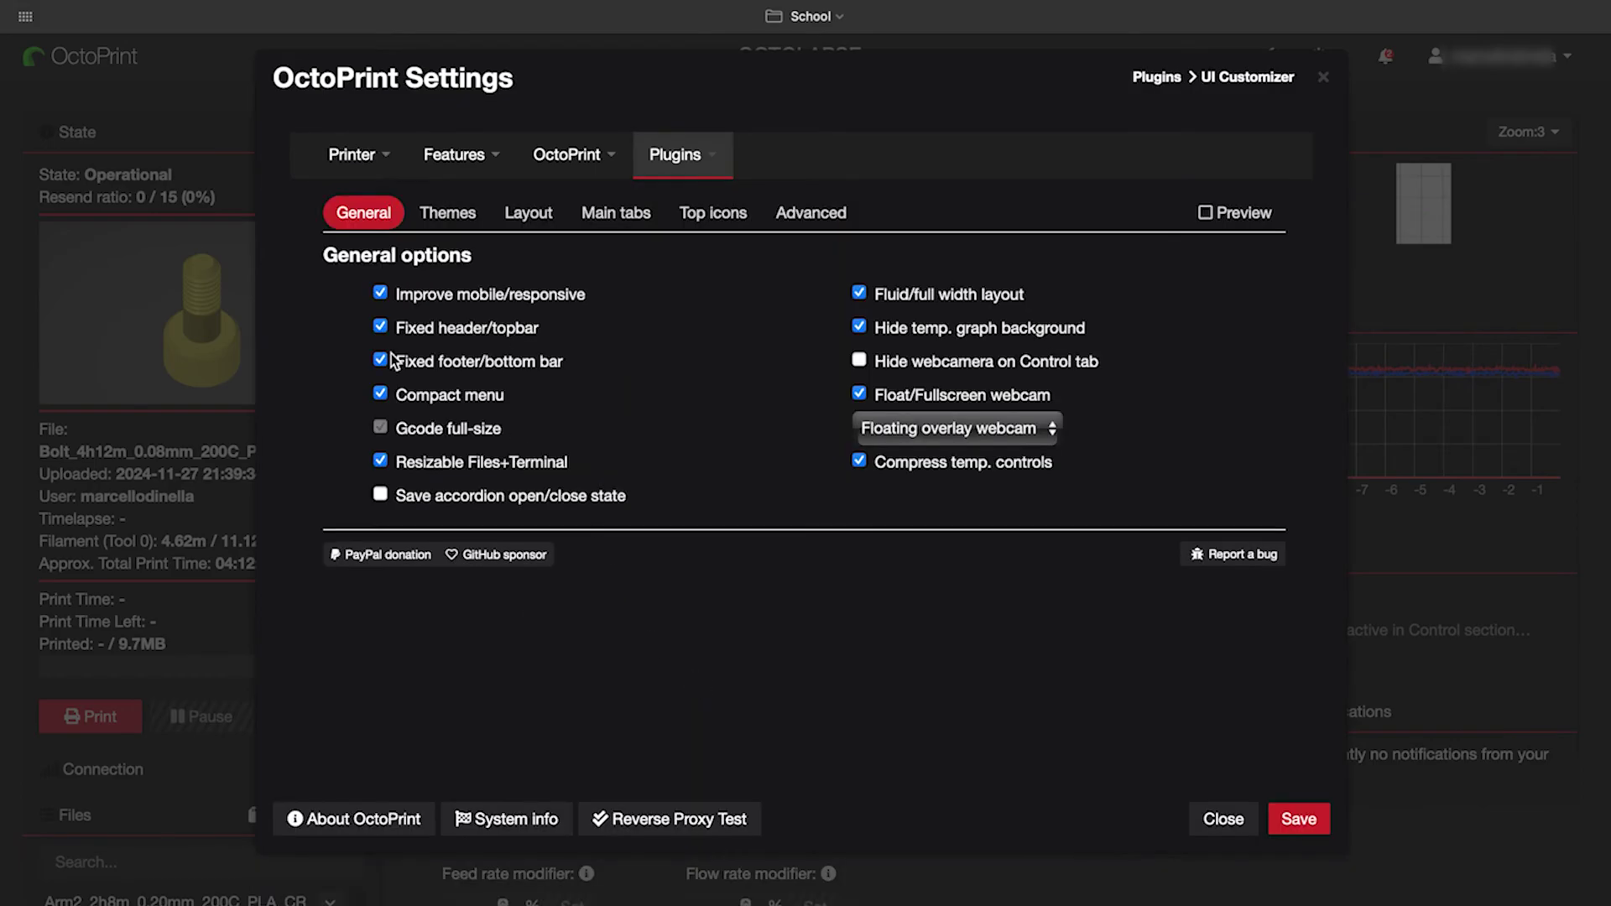
click(447, 212)
scroll(506, 164, down, 10)
scroll(506, 164, up, 10)
Step: Browse the Layout, Main tabs, Top icons, Advanced and General options, then close without saving
click(528, 212)
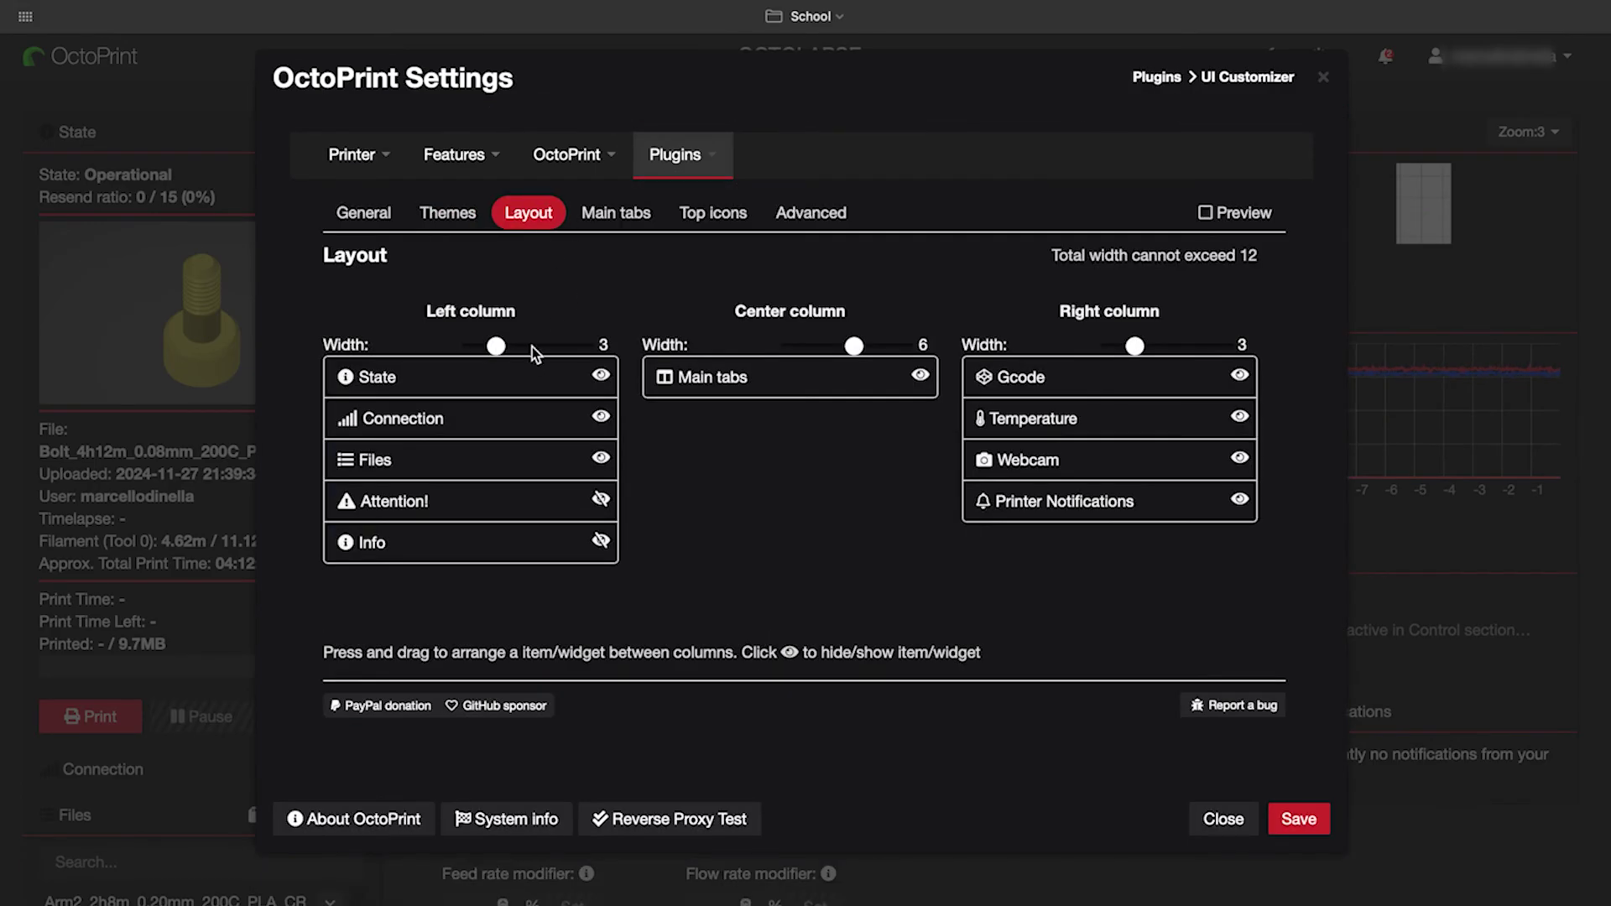
drag(536, 527, 545, 512)
click(591, 202)
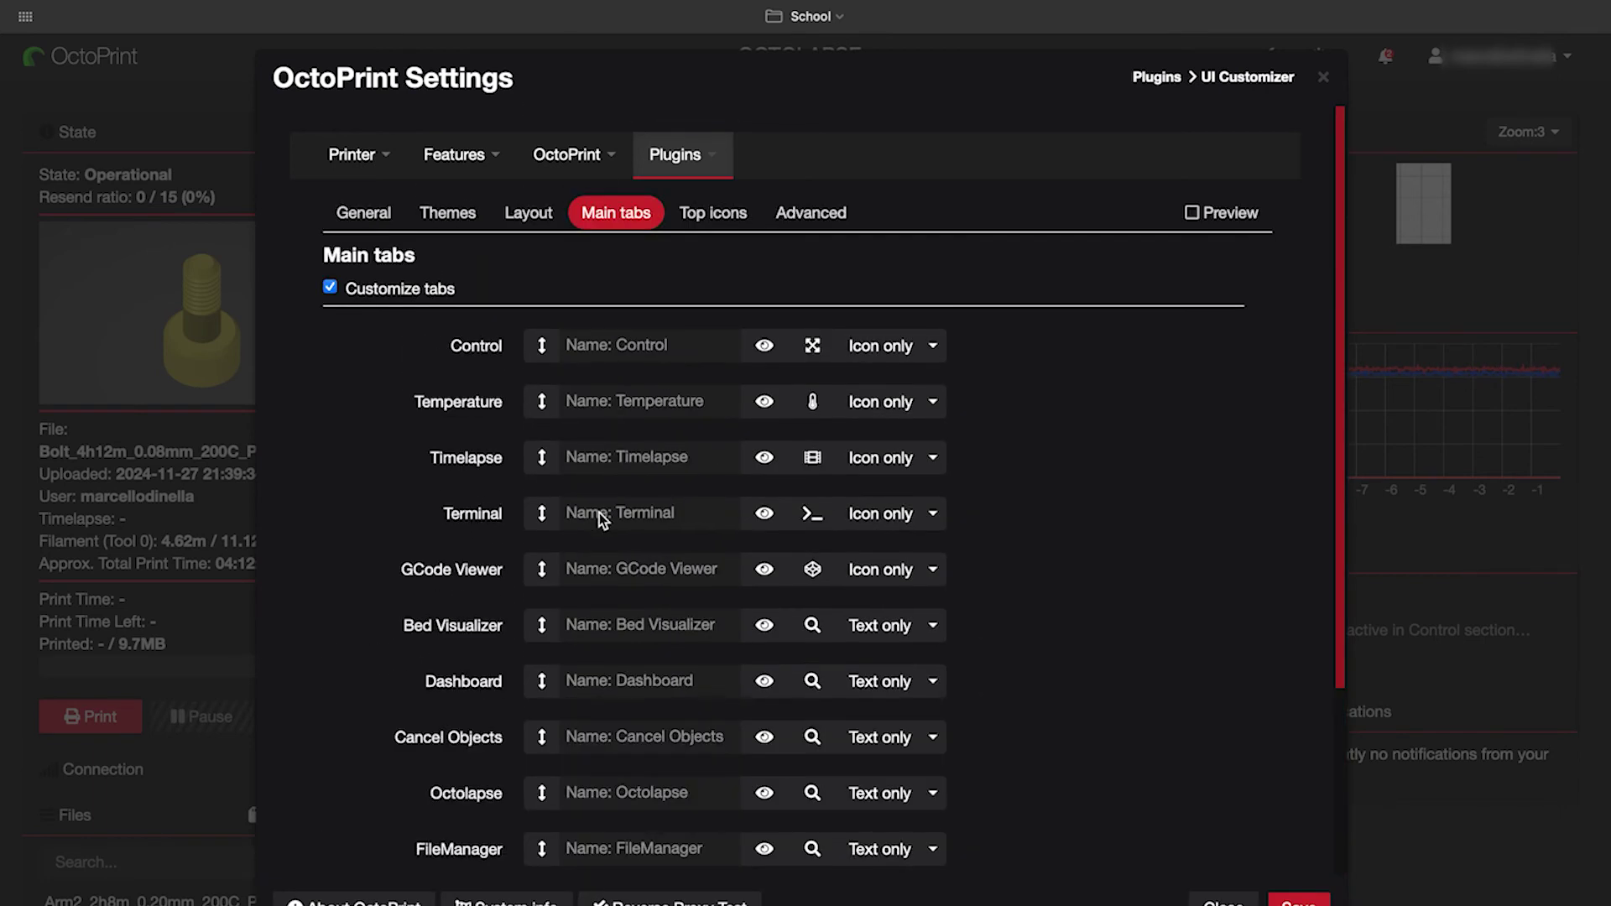
click(715, 220)
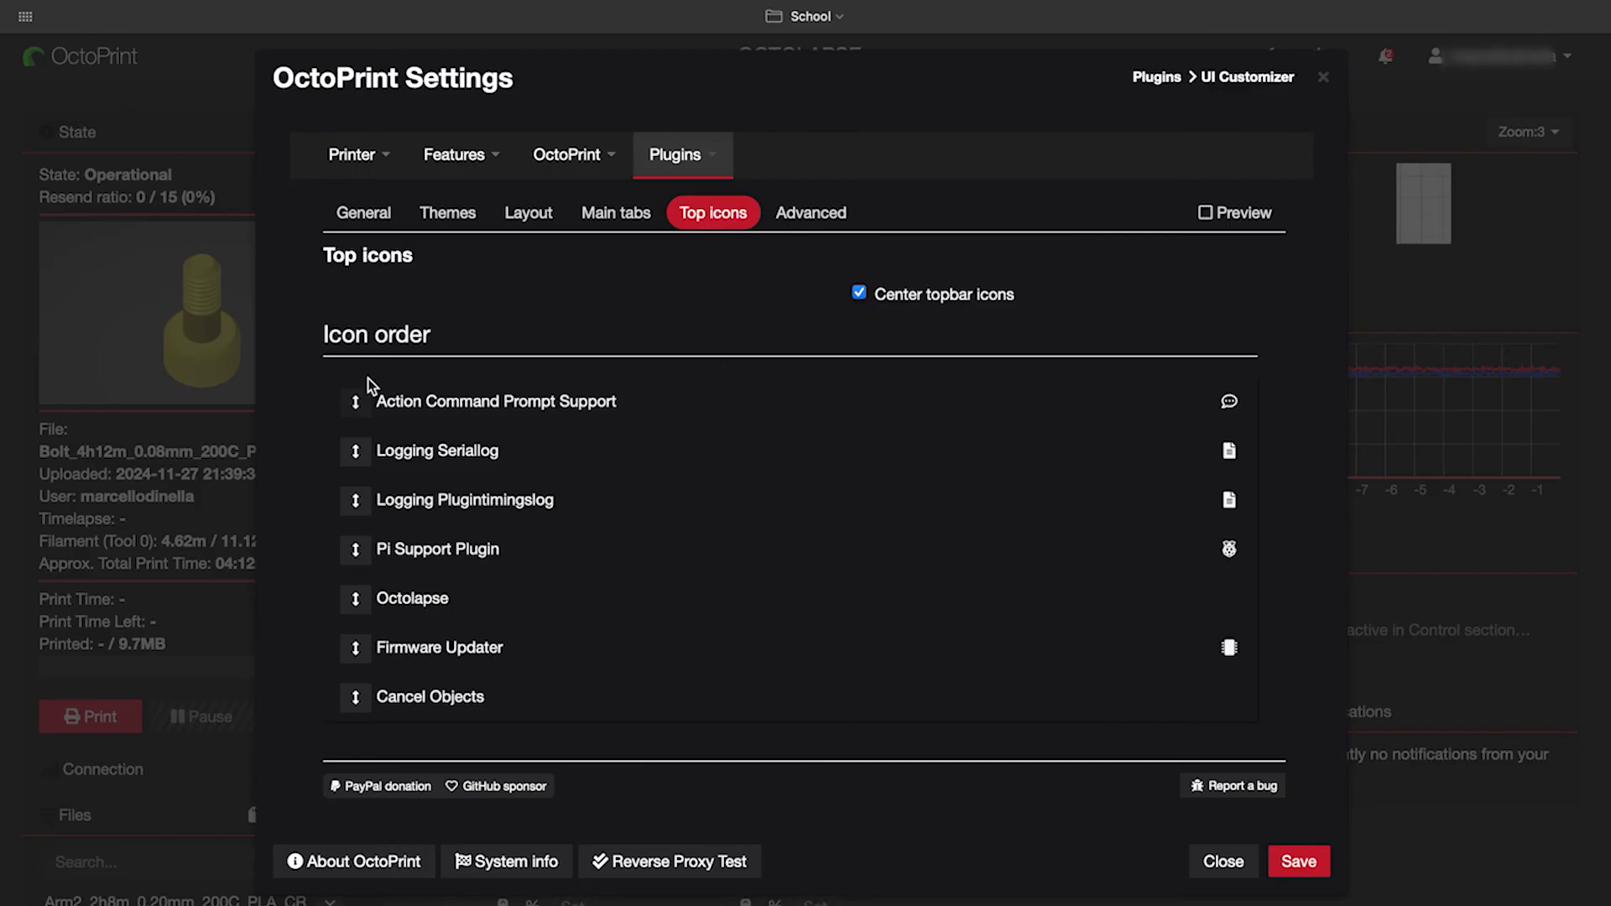
click(807, 212)
click(364, 212)
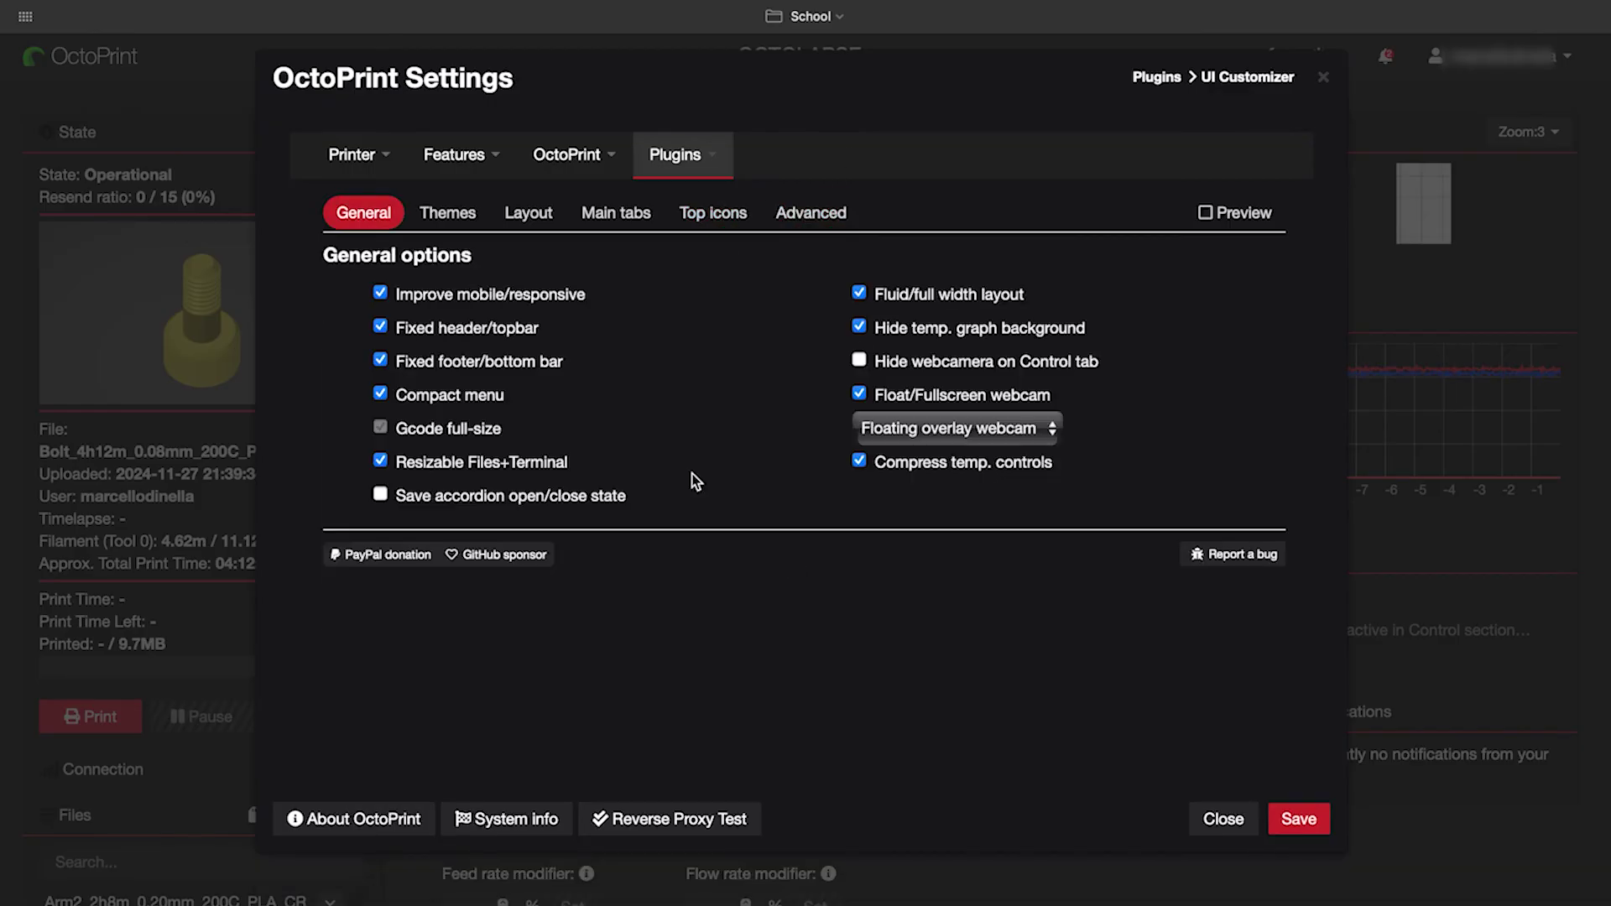
click(1223, 819)
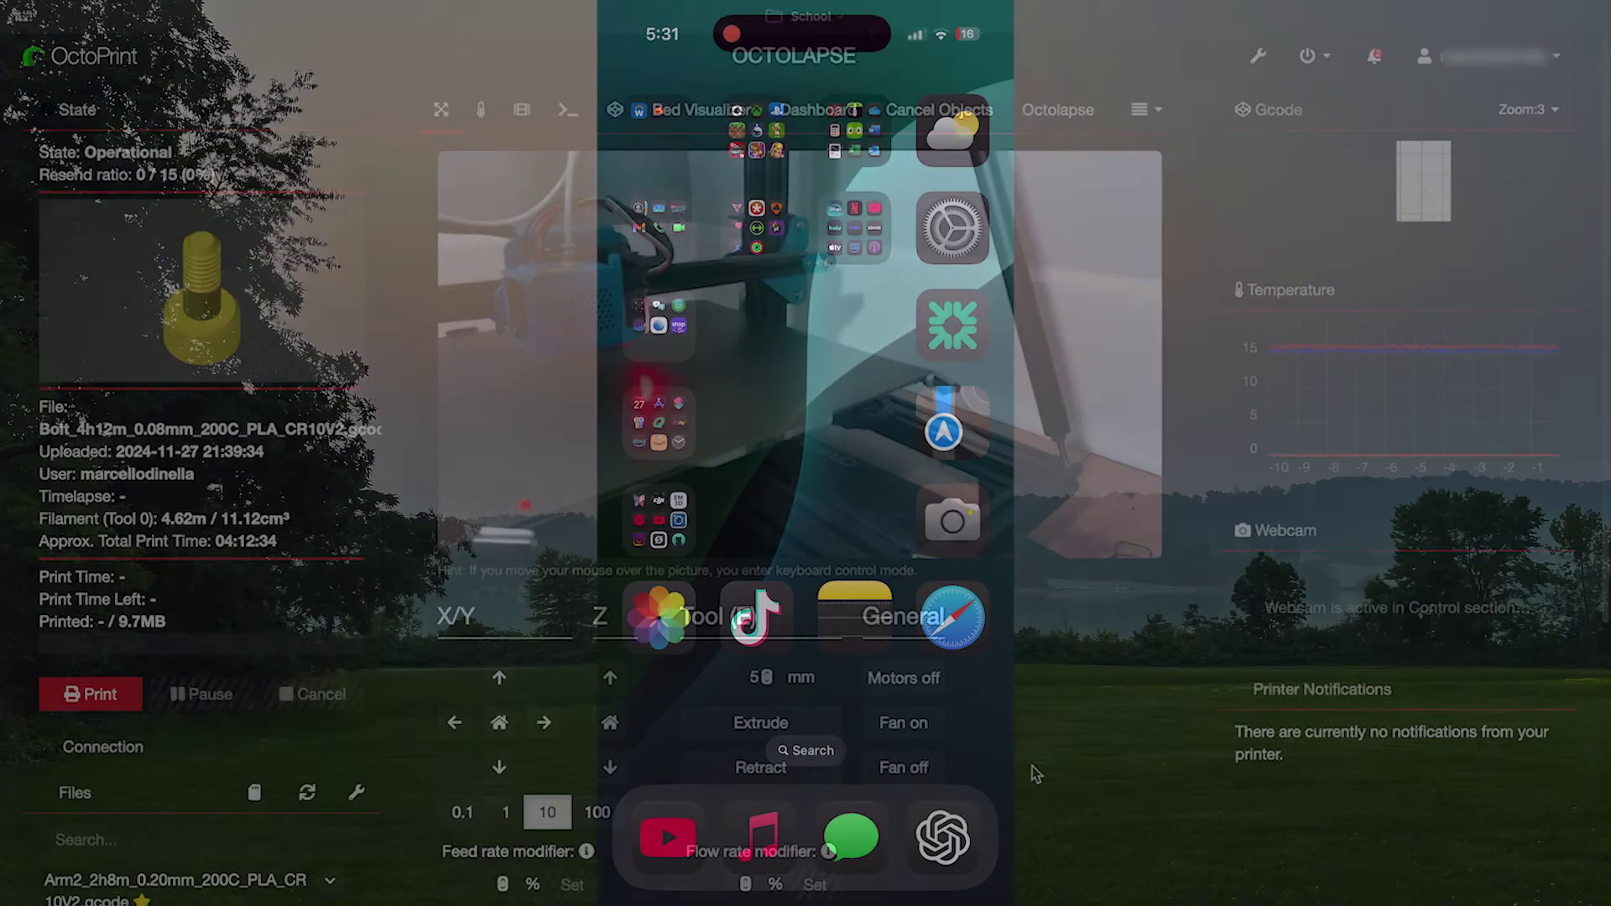
Step: Launch the Obico app on the iPhone and scroll down the CR10 V2 printer page
click(659, 520)
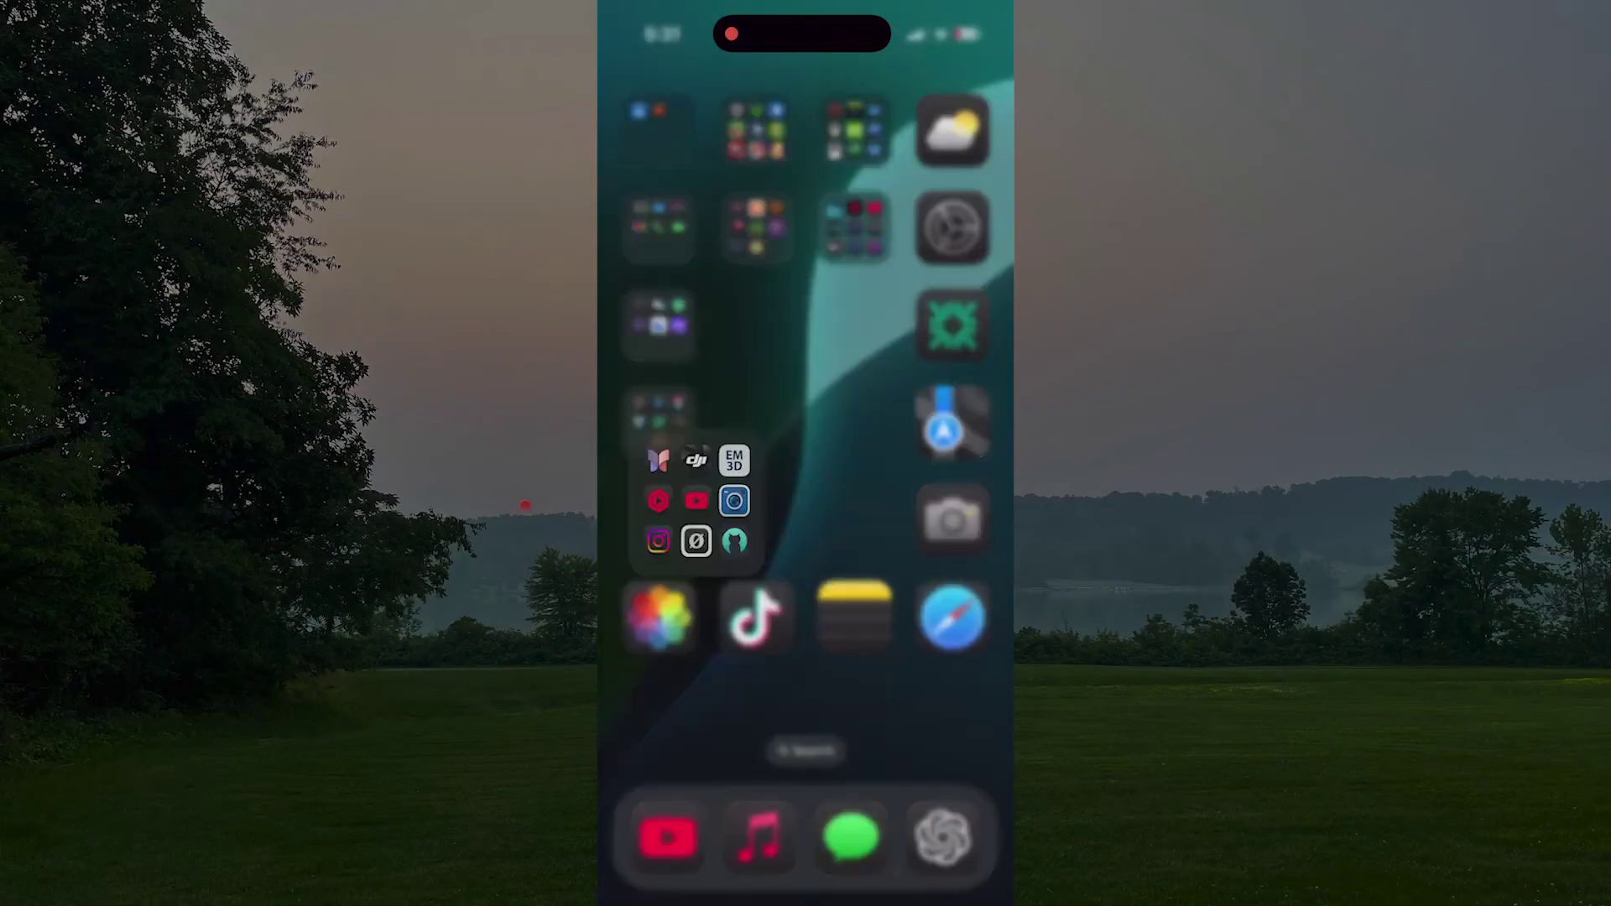
click(903, 540)
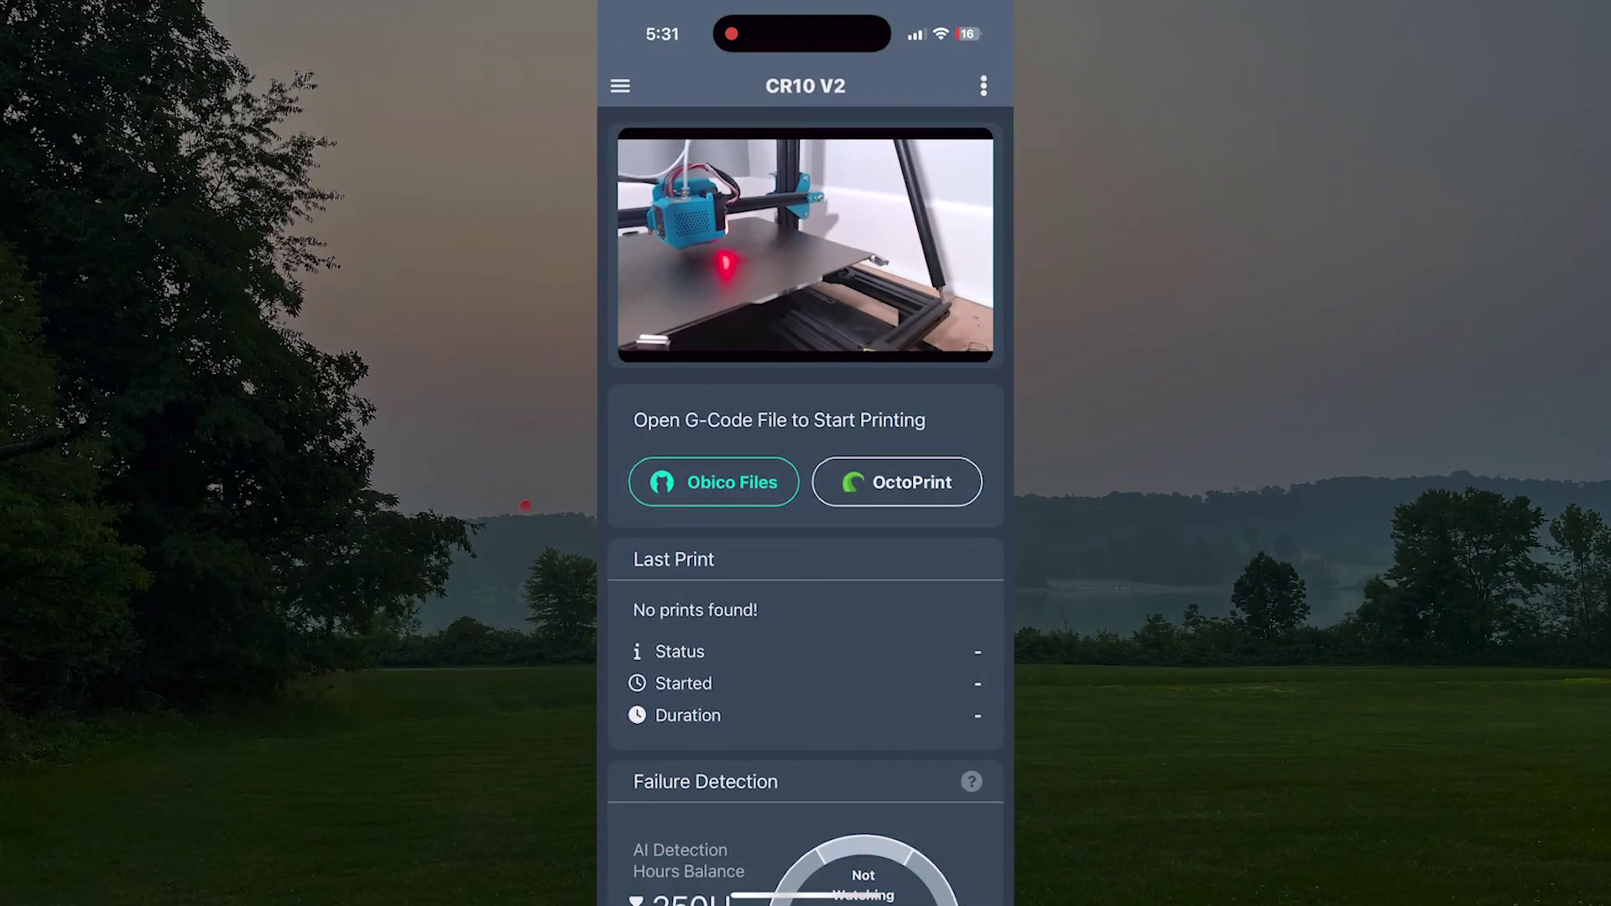
scroll(805, 504, down, 10)
Step: Preview the Move Head, Terminal and Extrude controls, then return to the printer overview
click(685, 602)
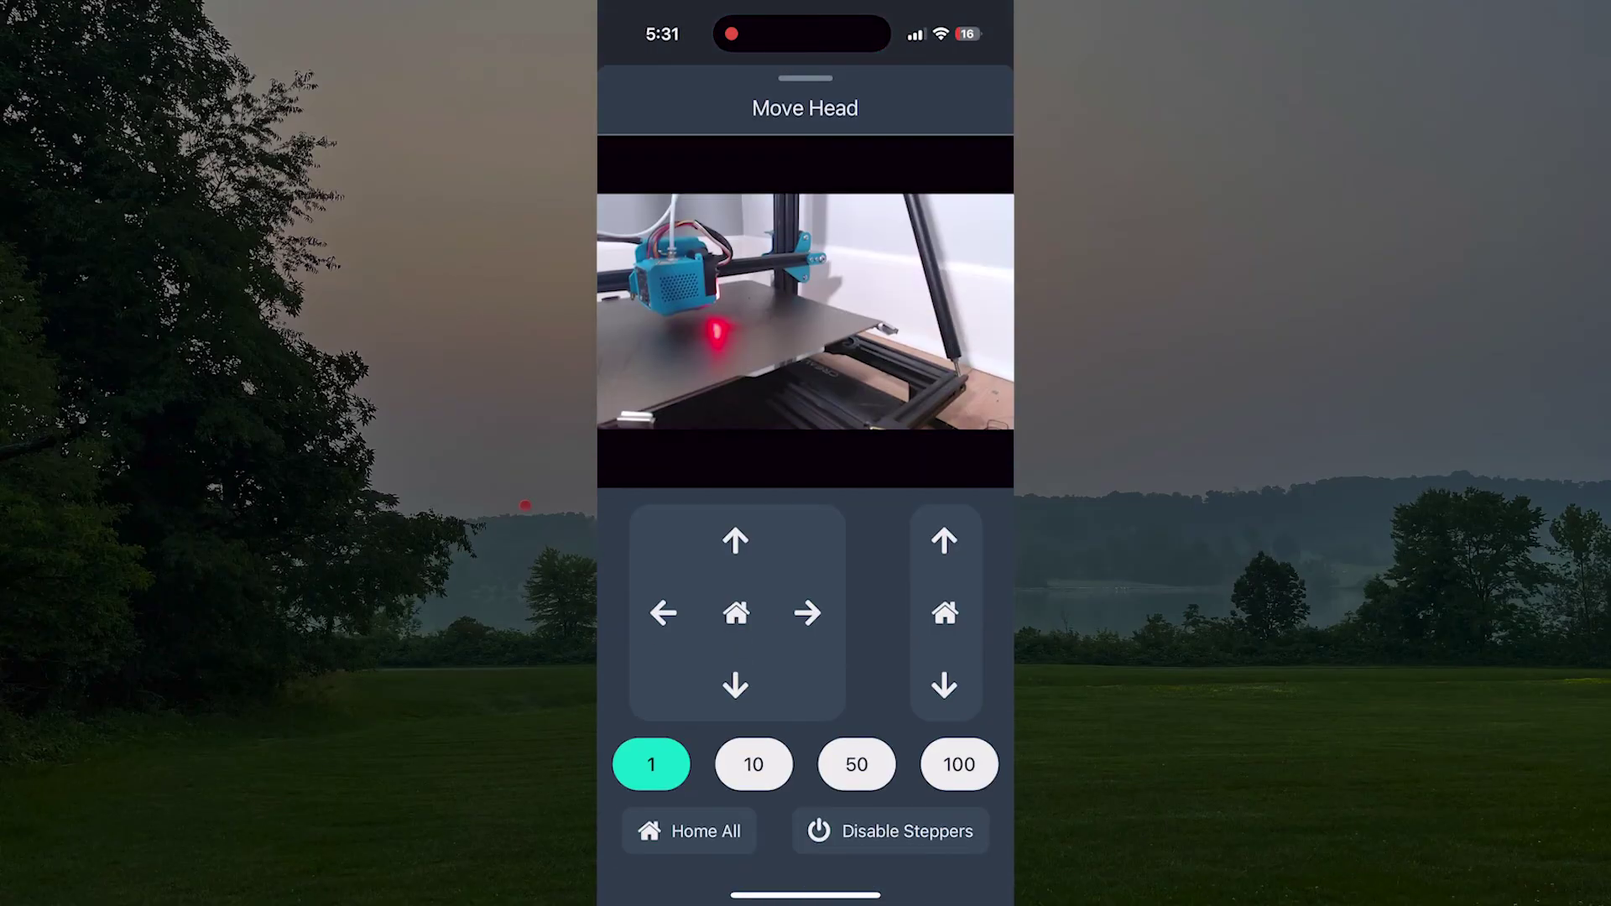
drag(806, 101, 806, 503)
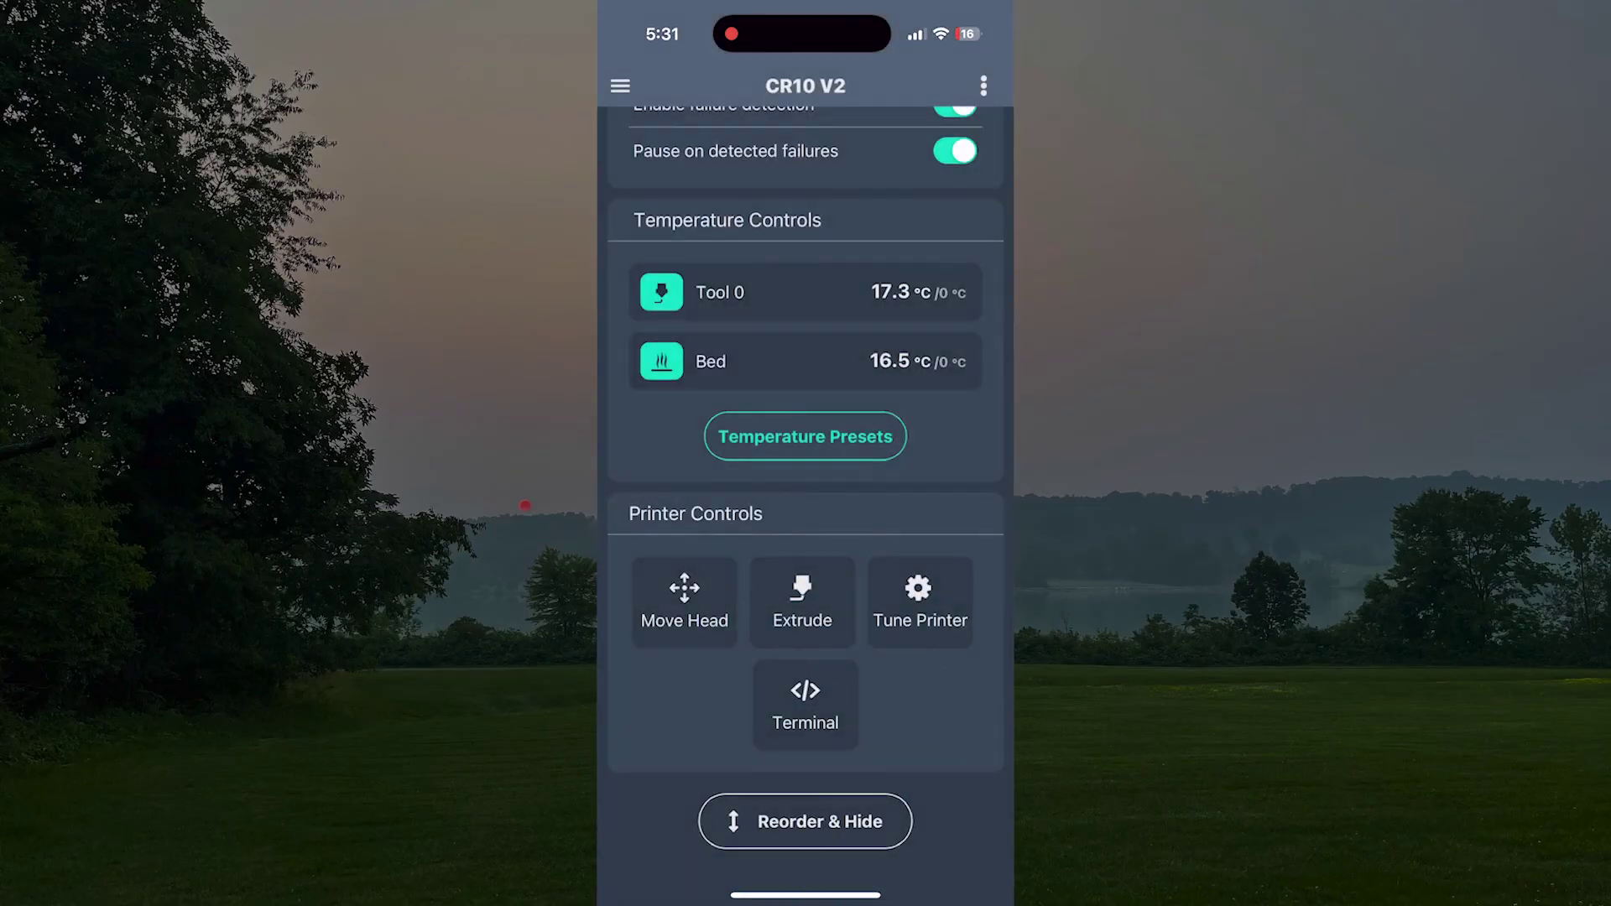
click(806, 705)
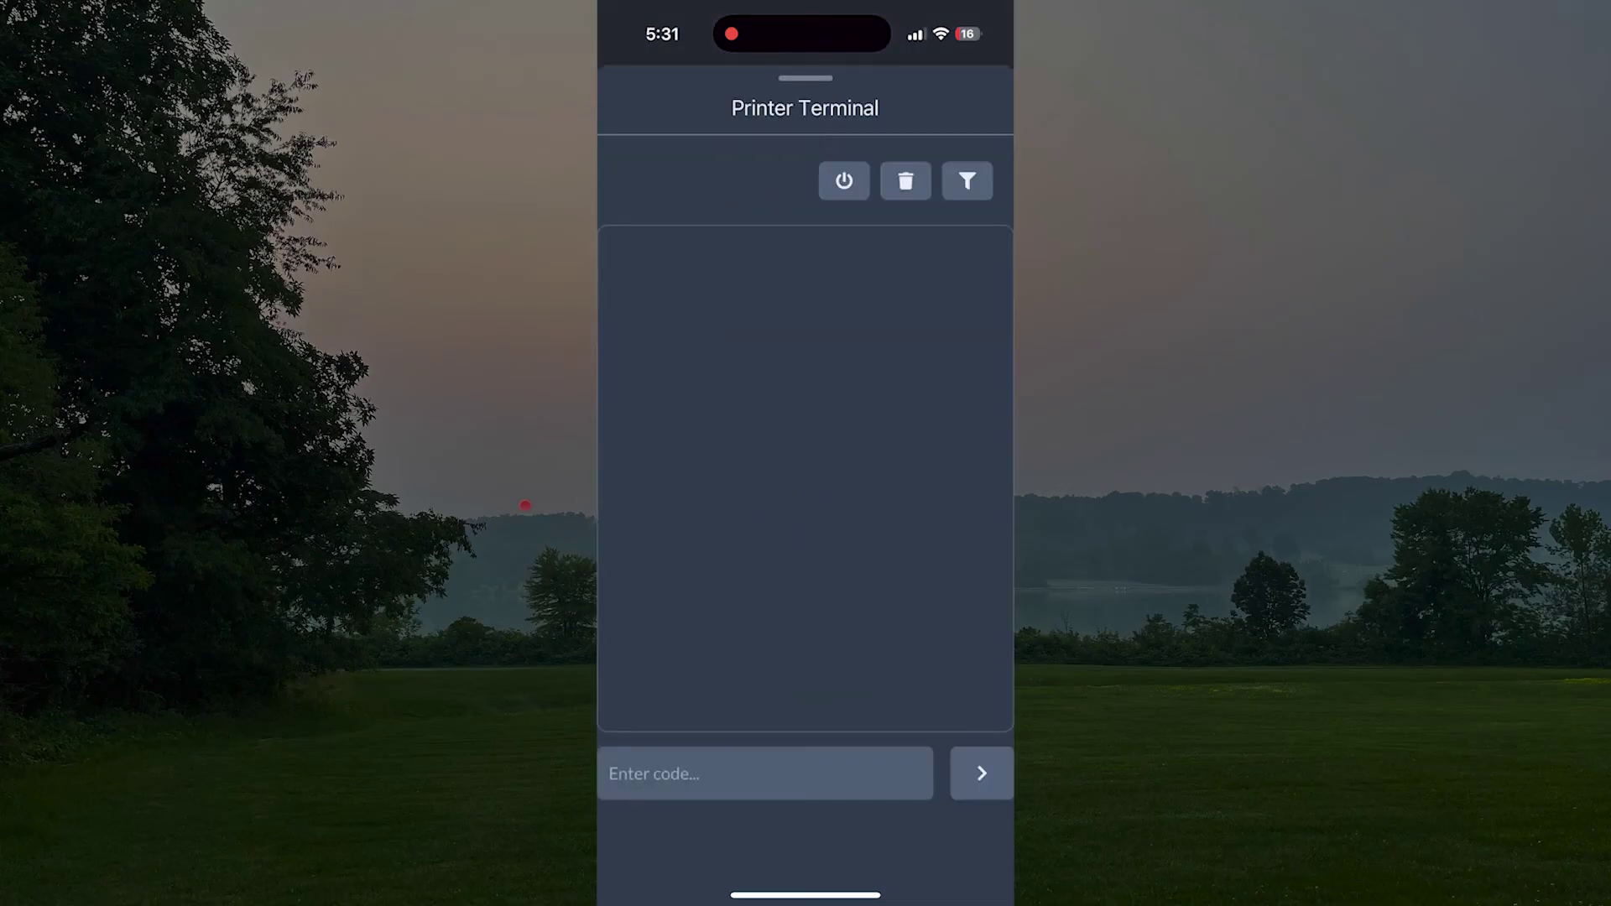
drag(806, 101, 806, 504)
click(802, 612)
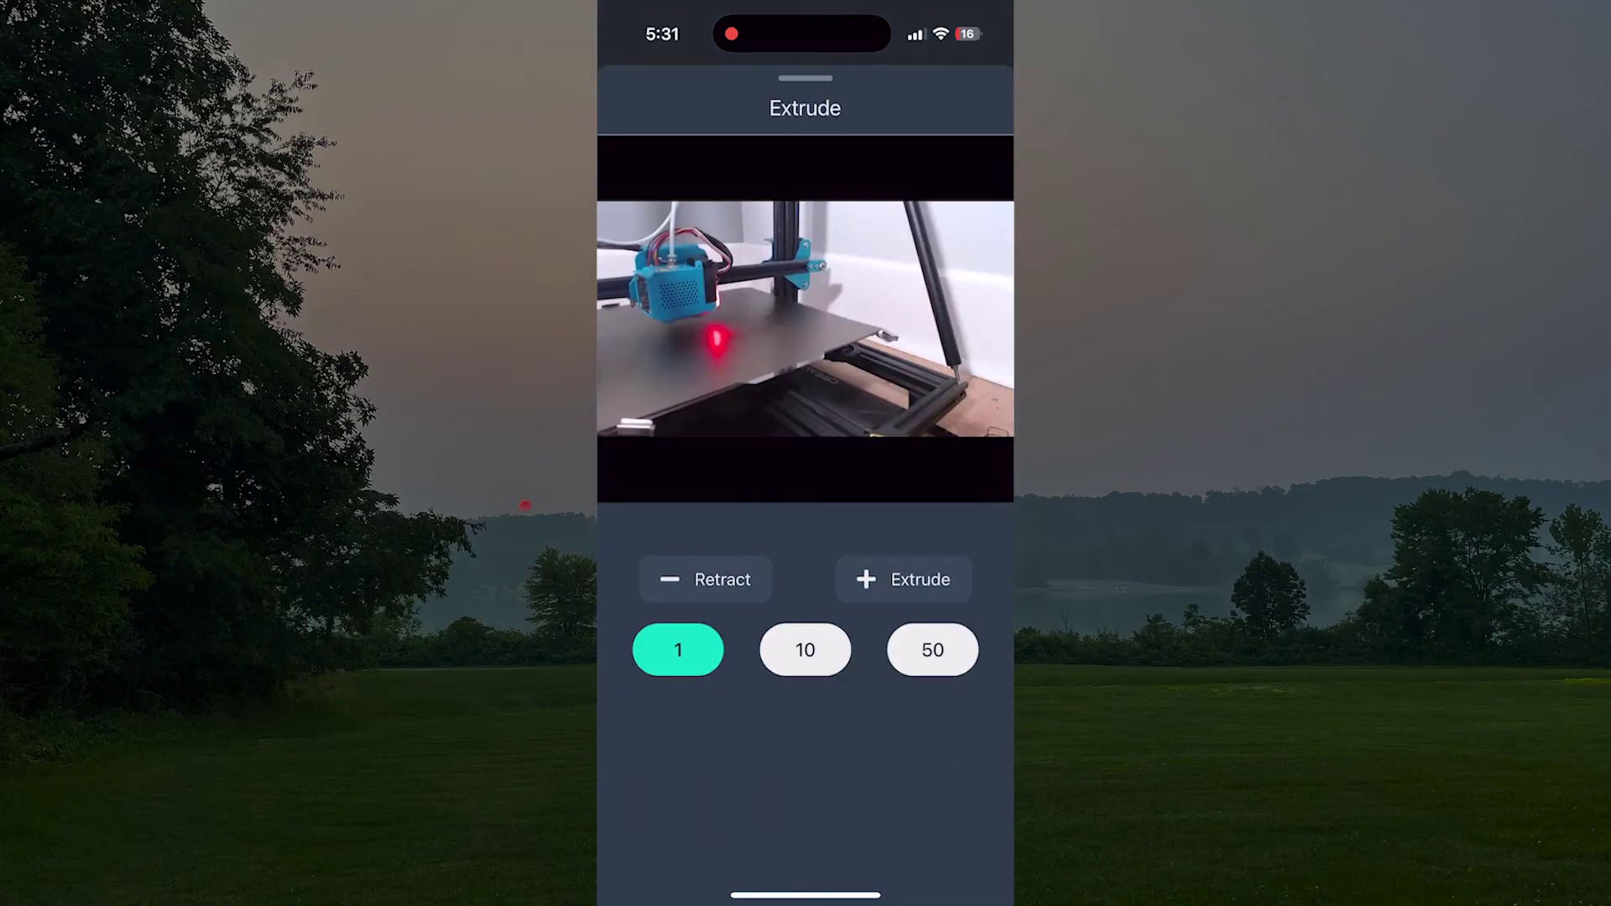
drag(805, 101, 806, 503)
scroll(806, 504, up, 5)
scroll(806, 503, up, 5)
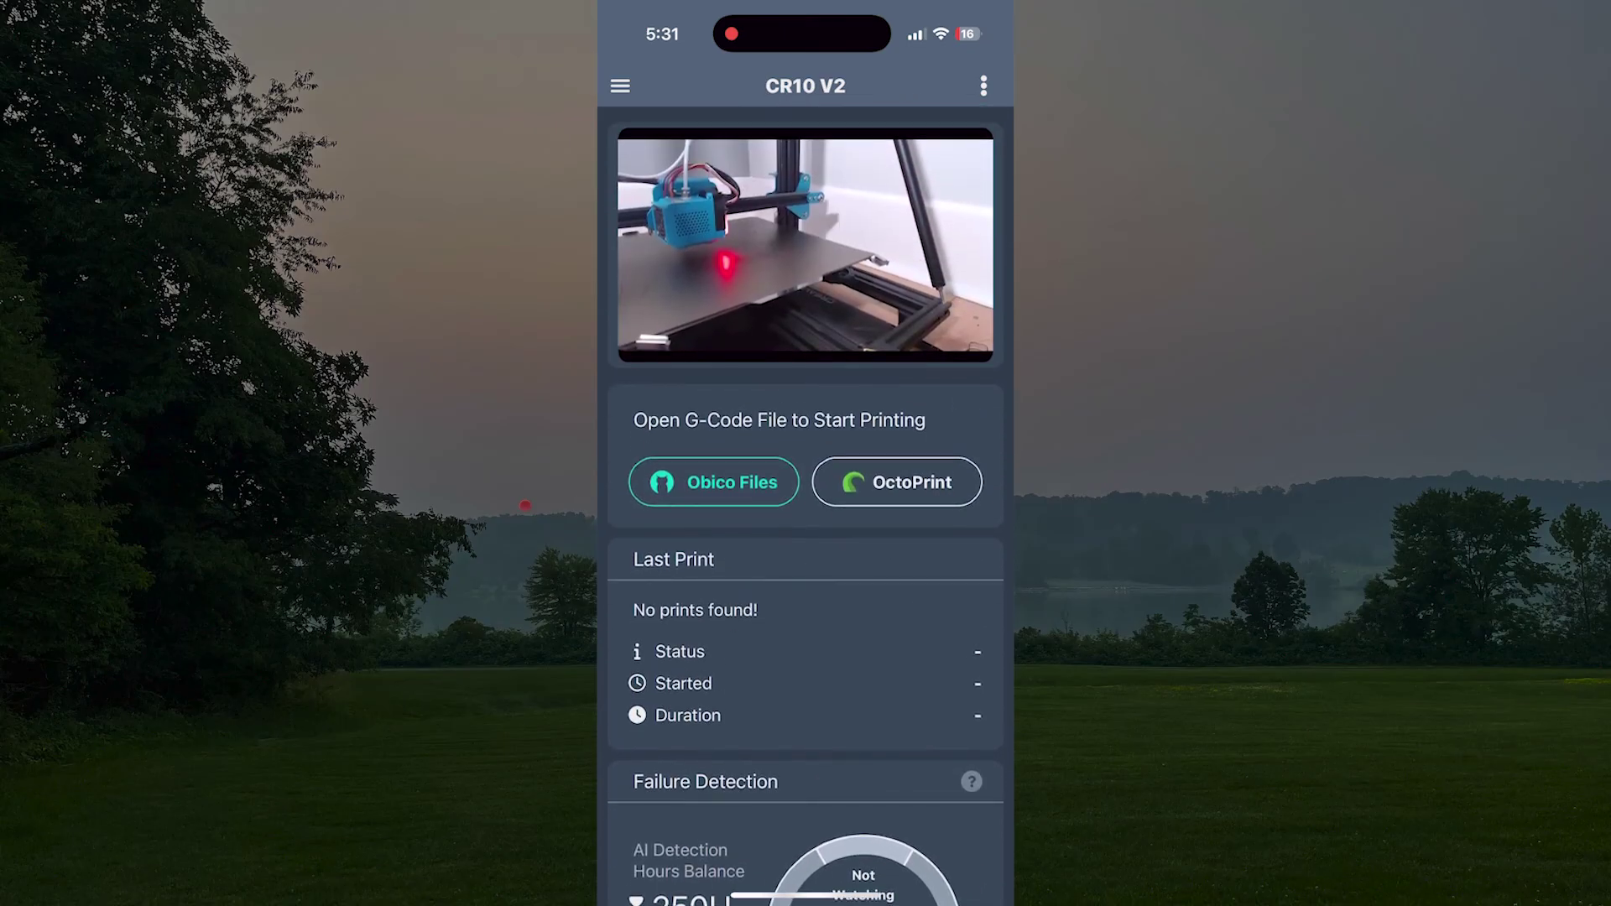